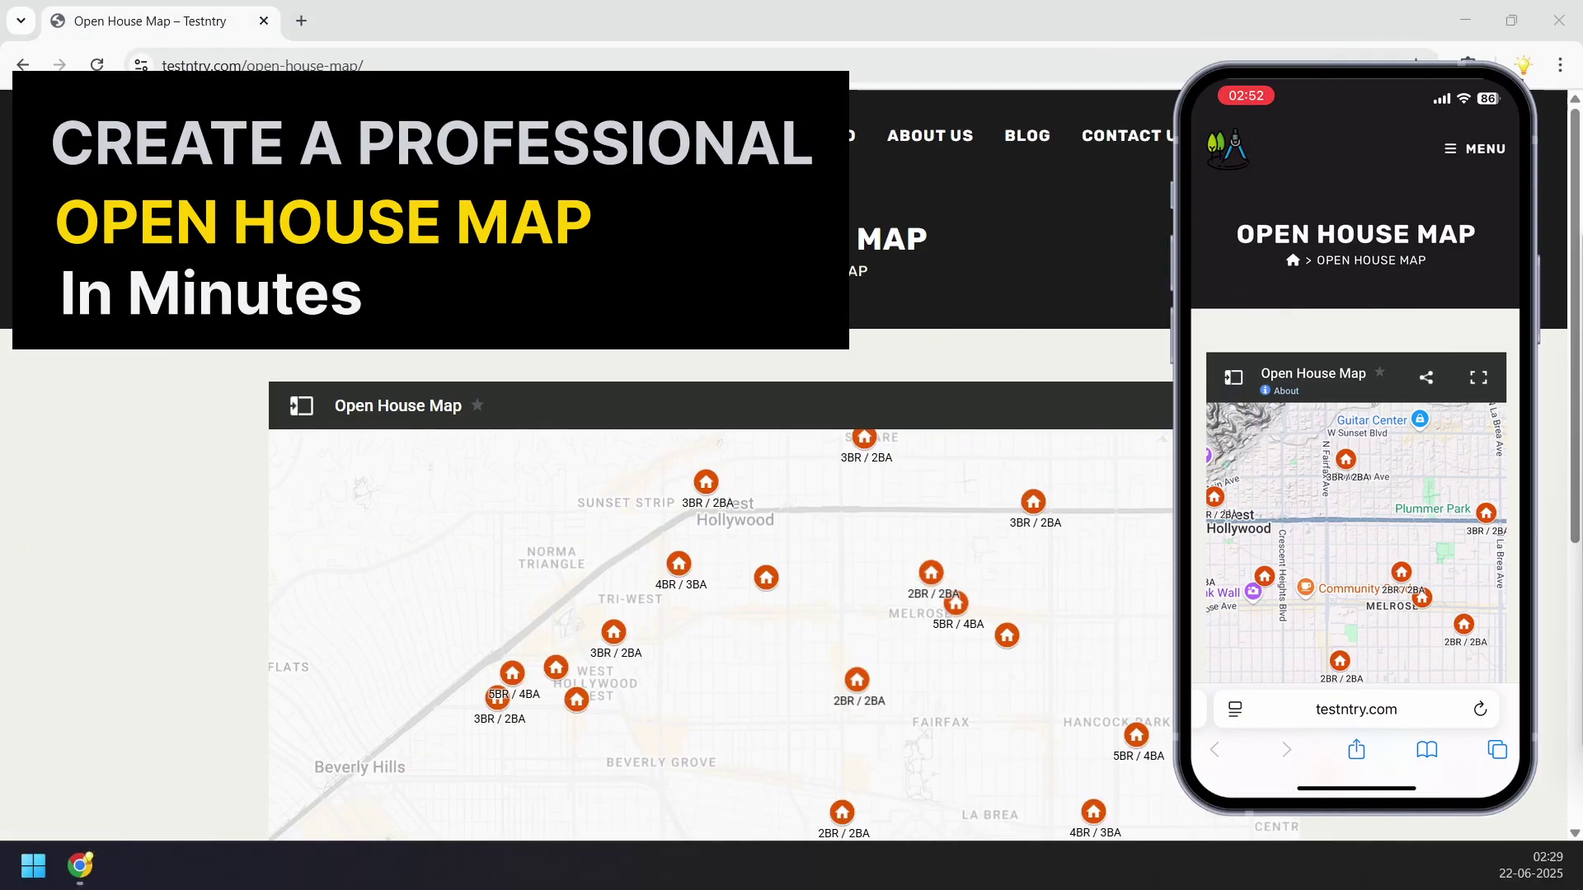
scroll(721, 461, "down", 2)
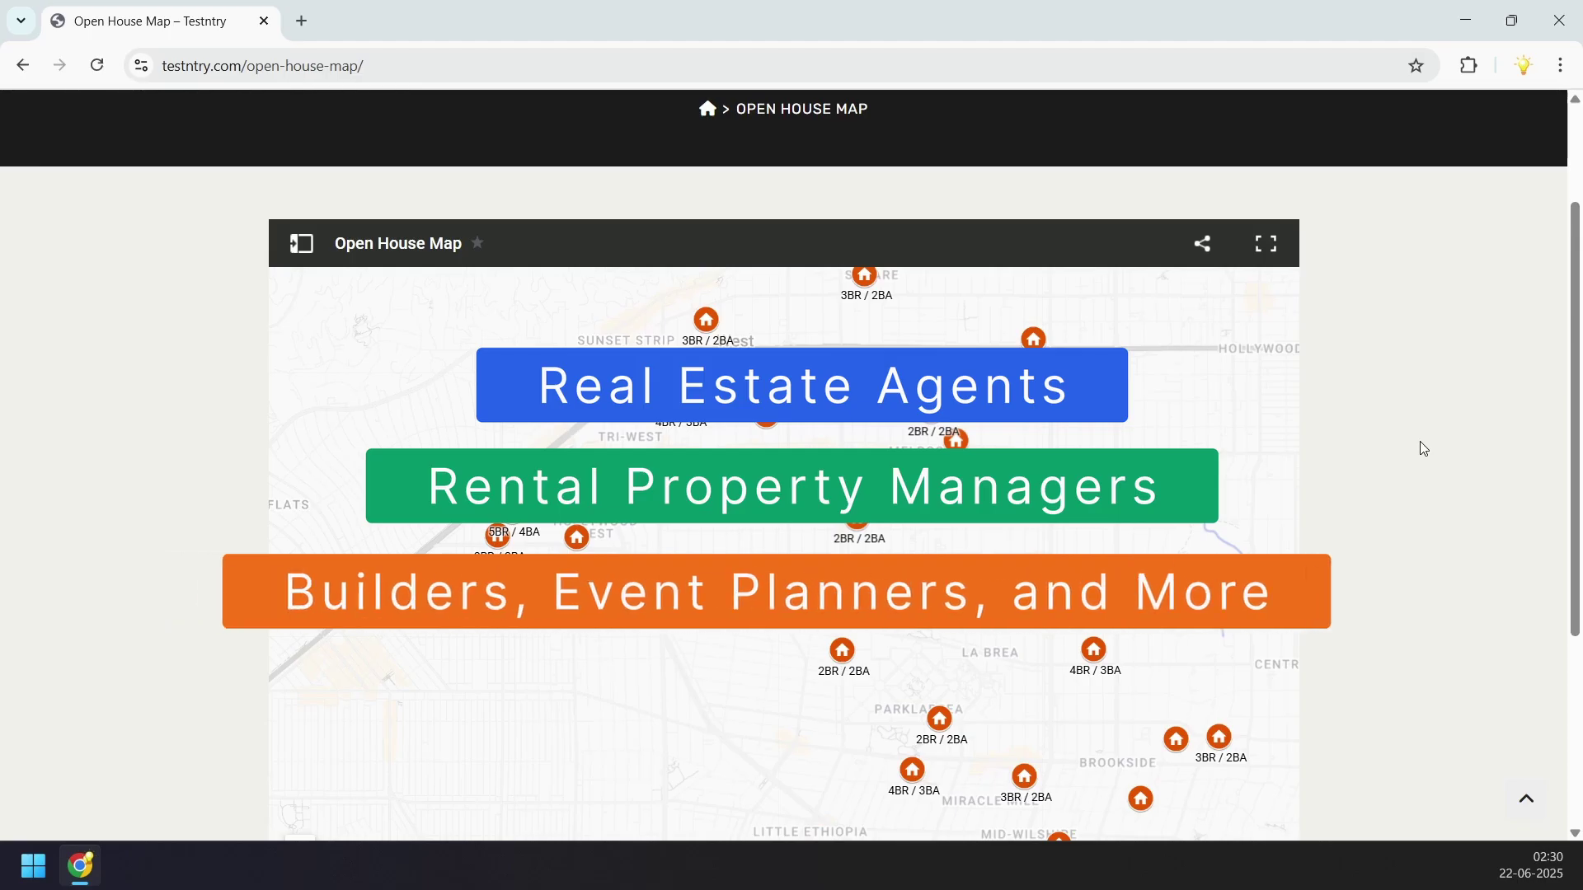
left_click(857, 516)
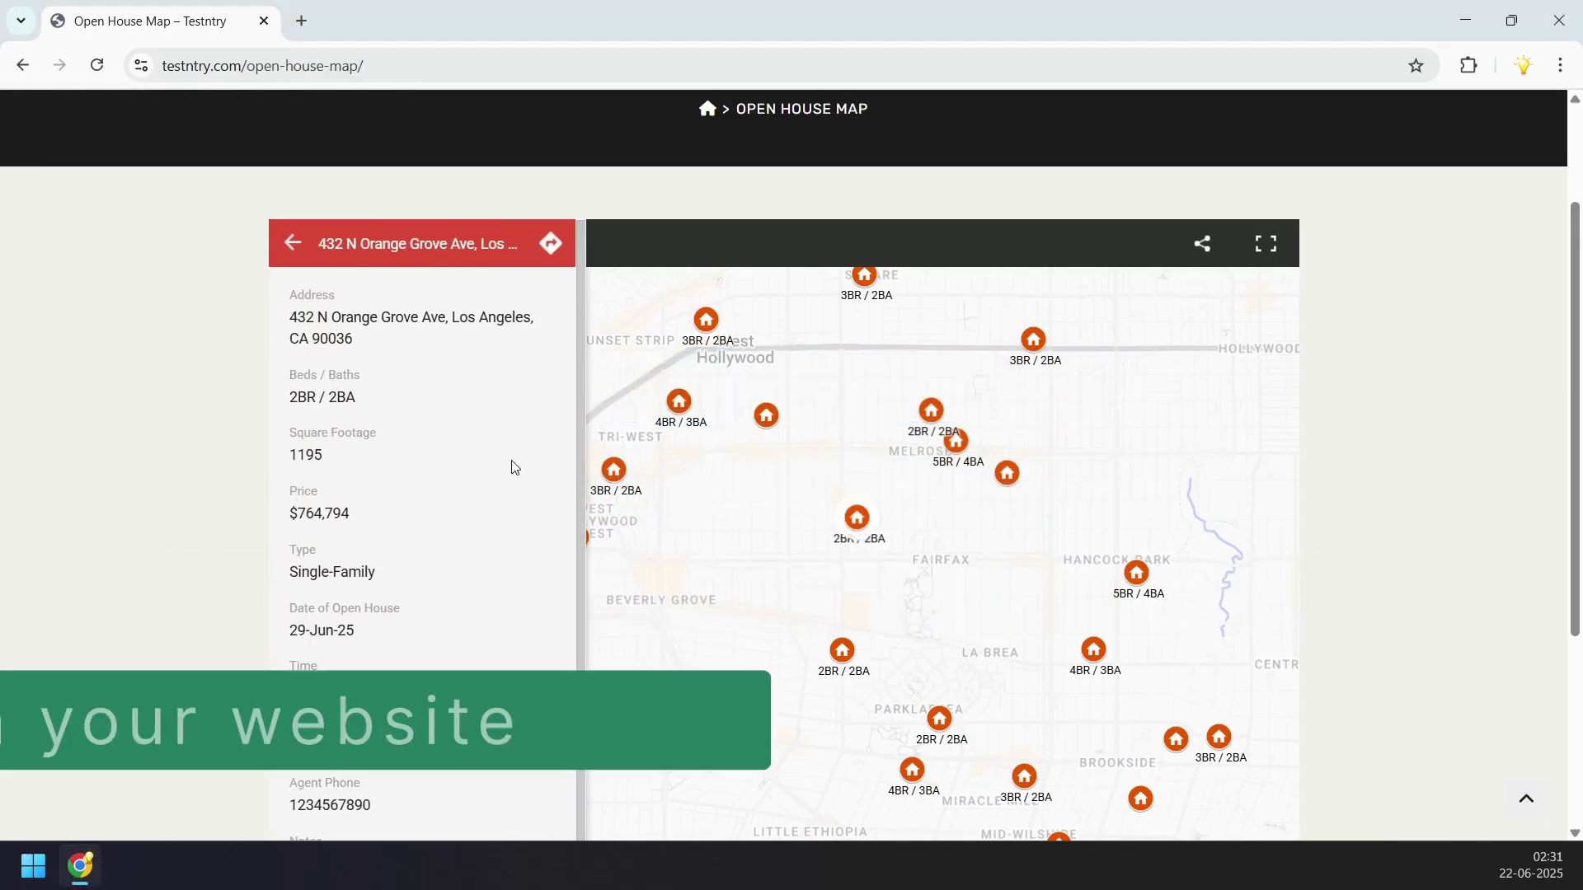
scroll(464, 472, "down", 2)
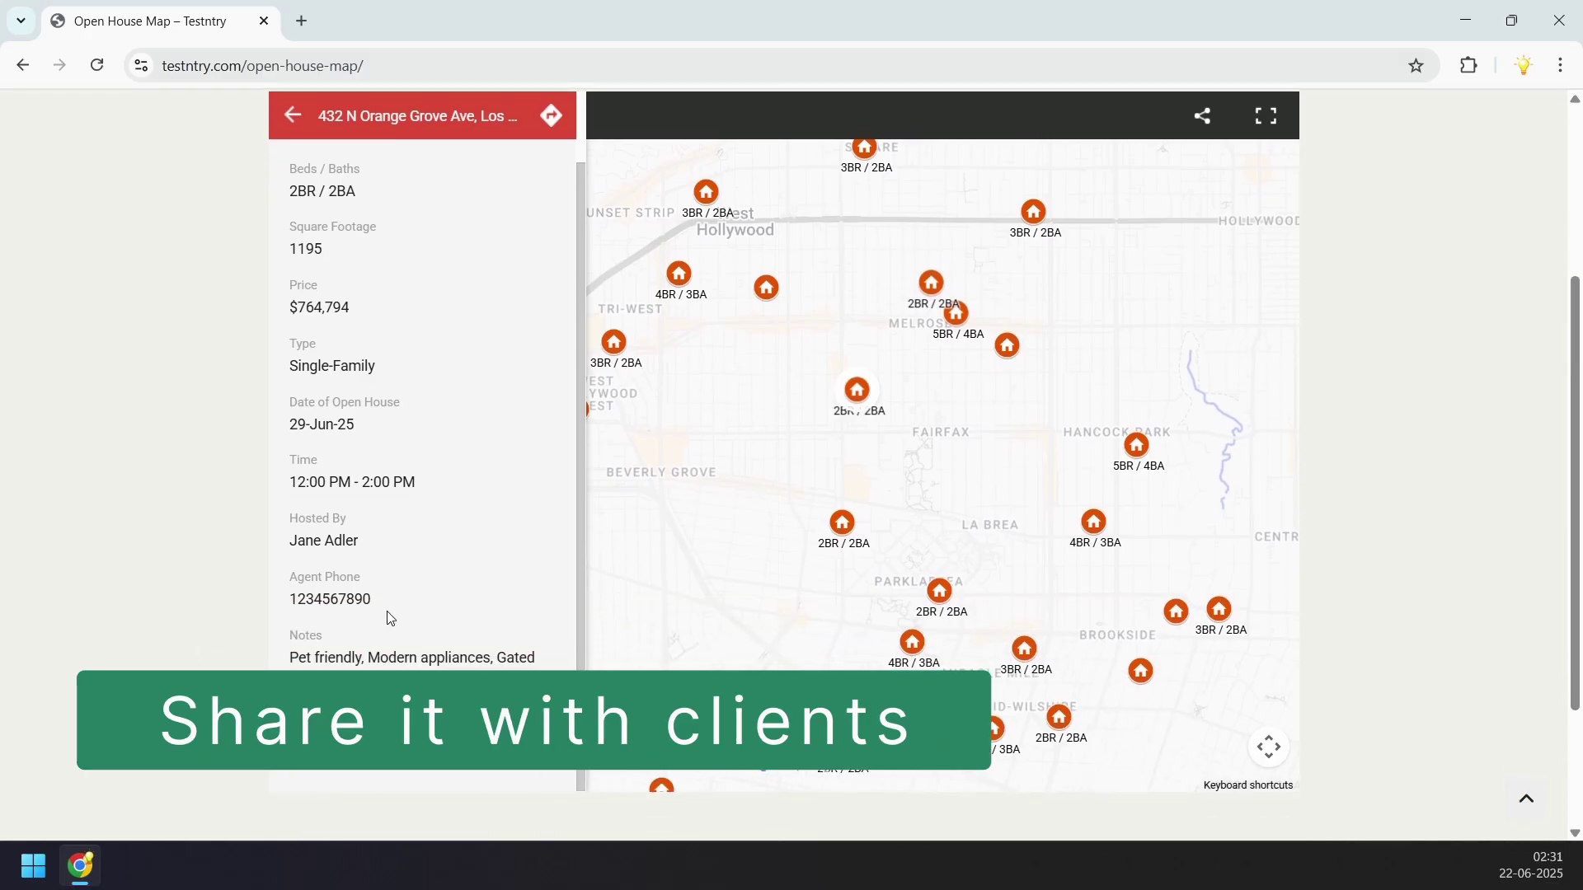
scroll(225, 556, "up", 1)
left_click(550, 238)
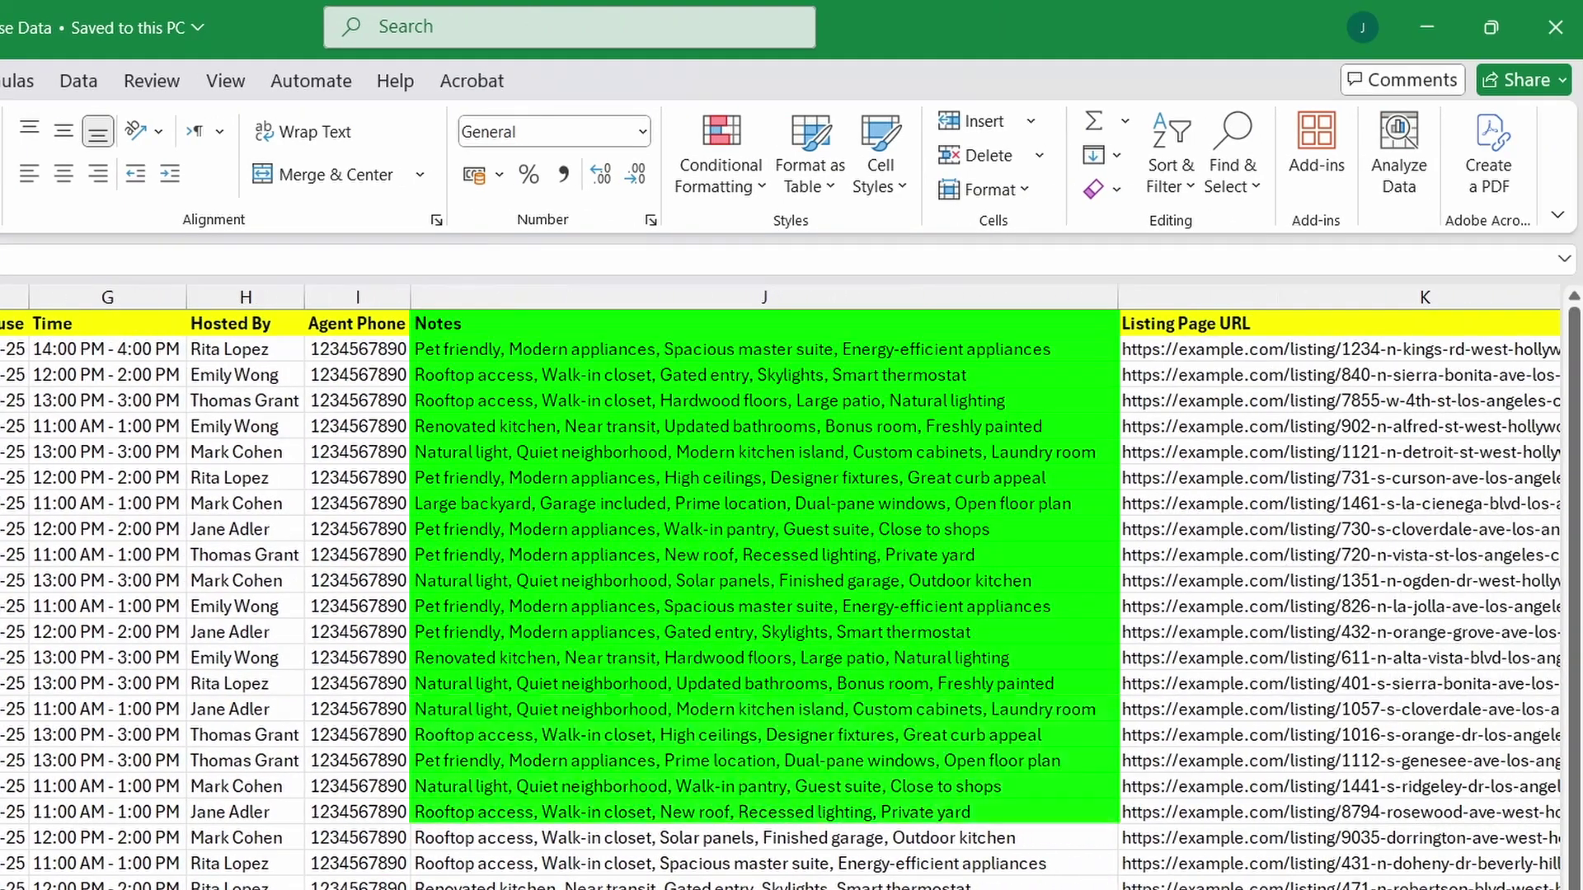
- Scroll the Open House Data sheet right to the Notes and Listing Page URL columns and back
scroll(791, 593, "right", 1)
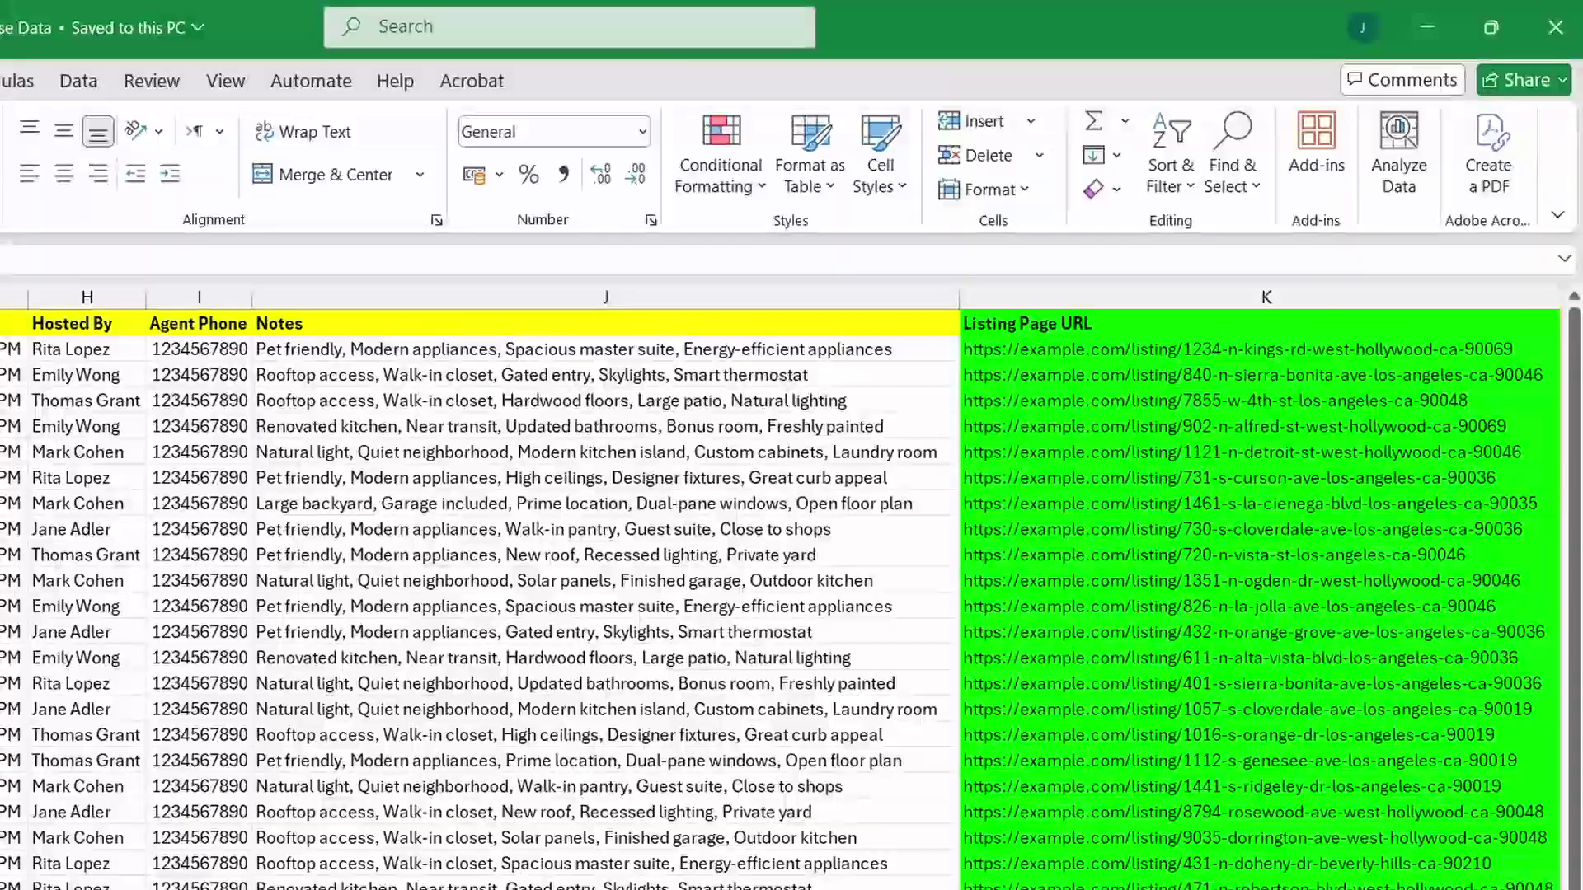
scroll(791, 594, "left", 5)
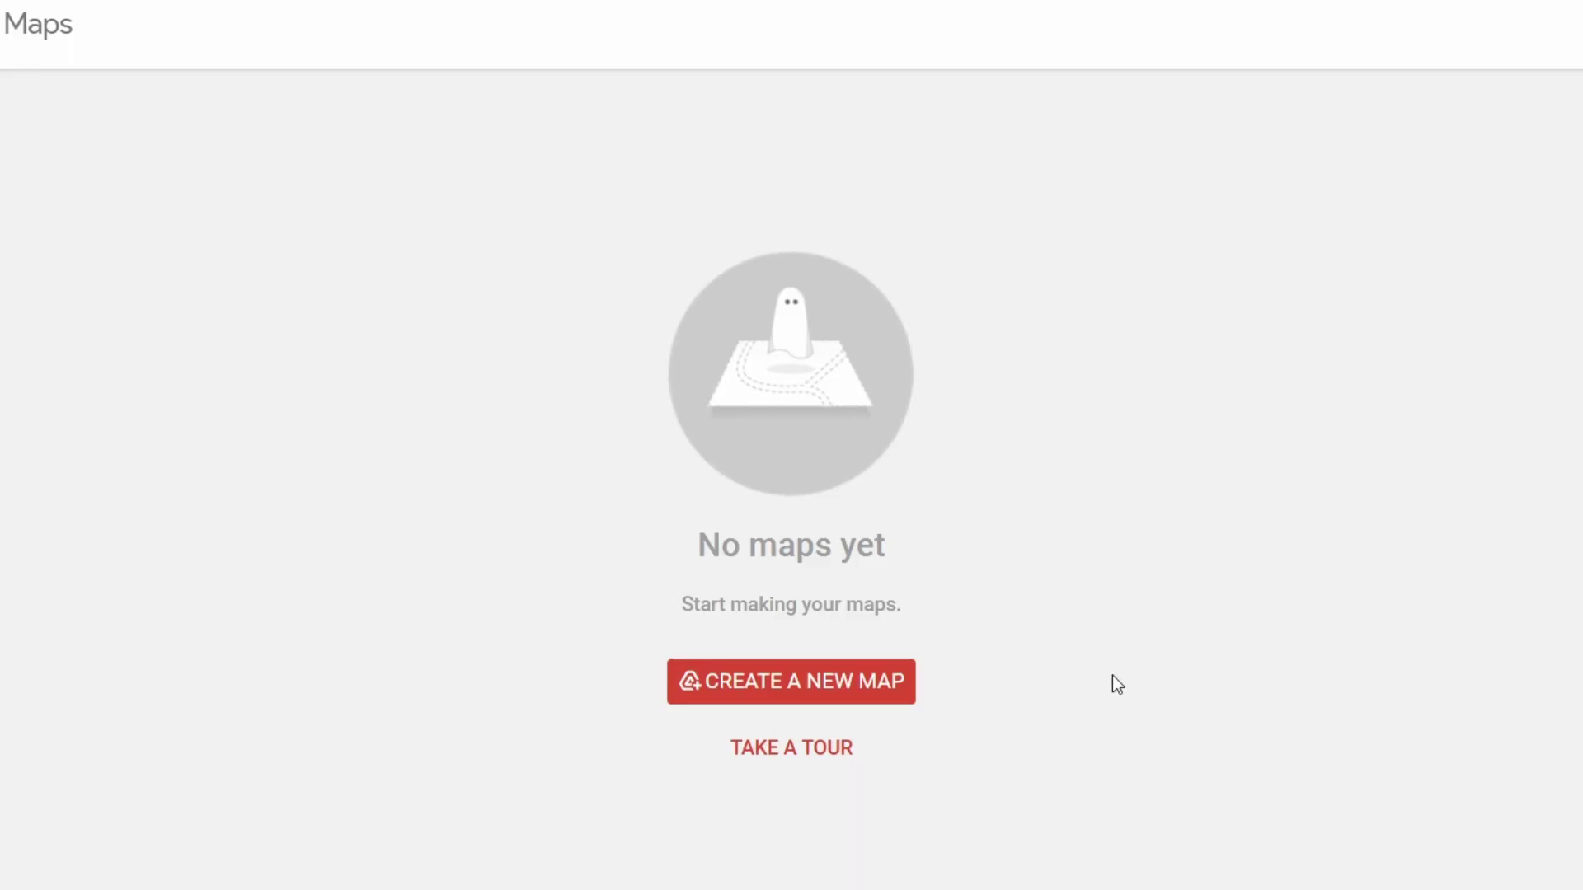
- Create a new map and rename it from Untitled map to 'Open House Map'
left_click(862, 687)
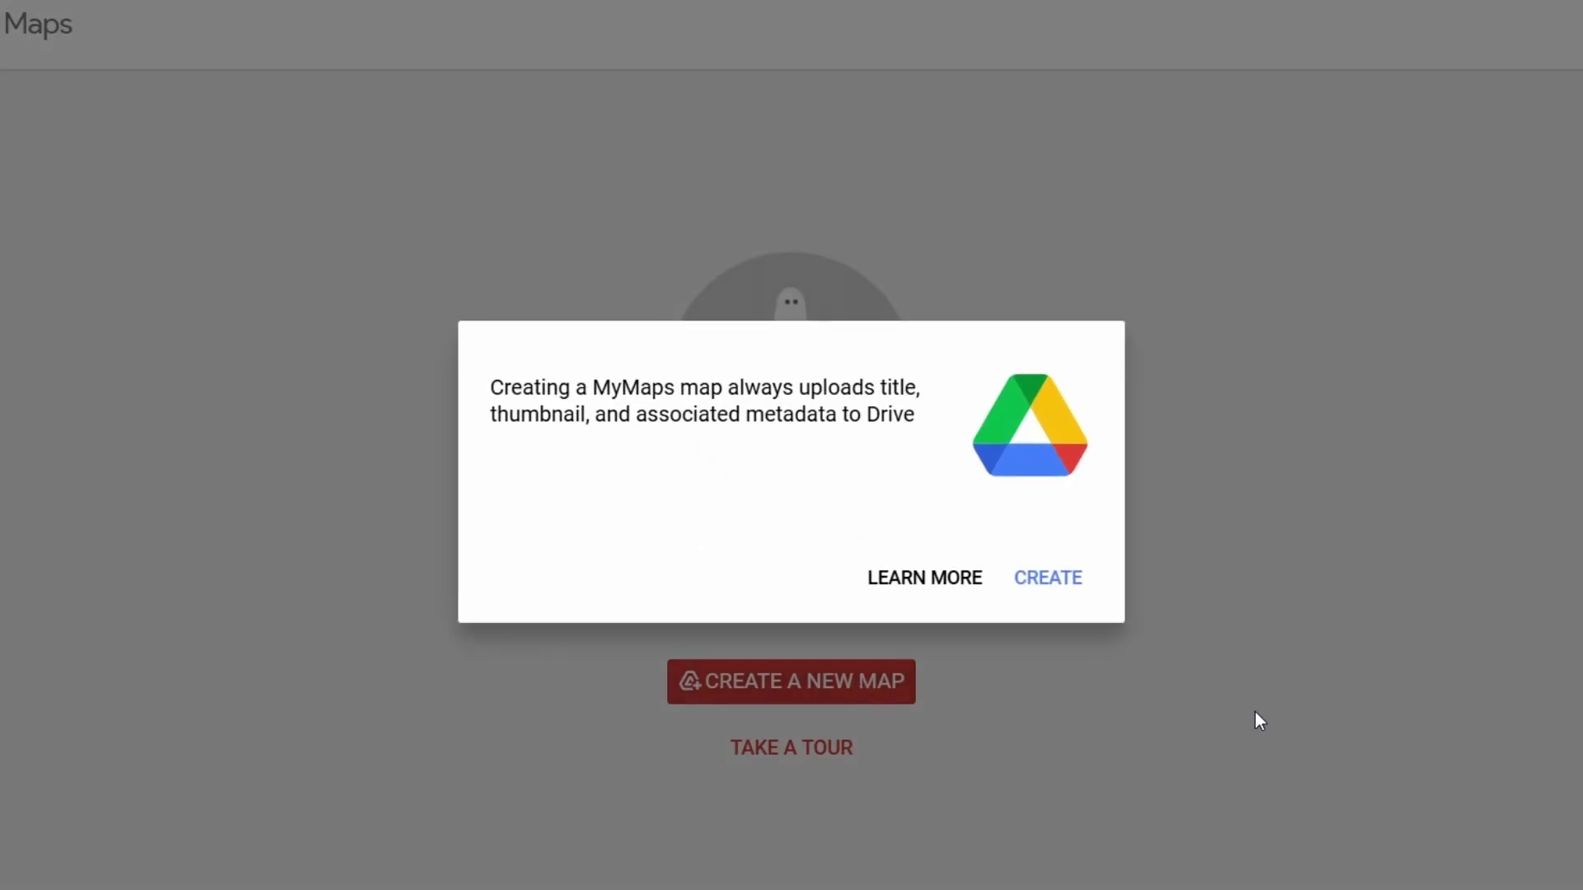
left_click(1049, 583)
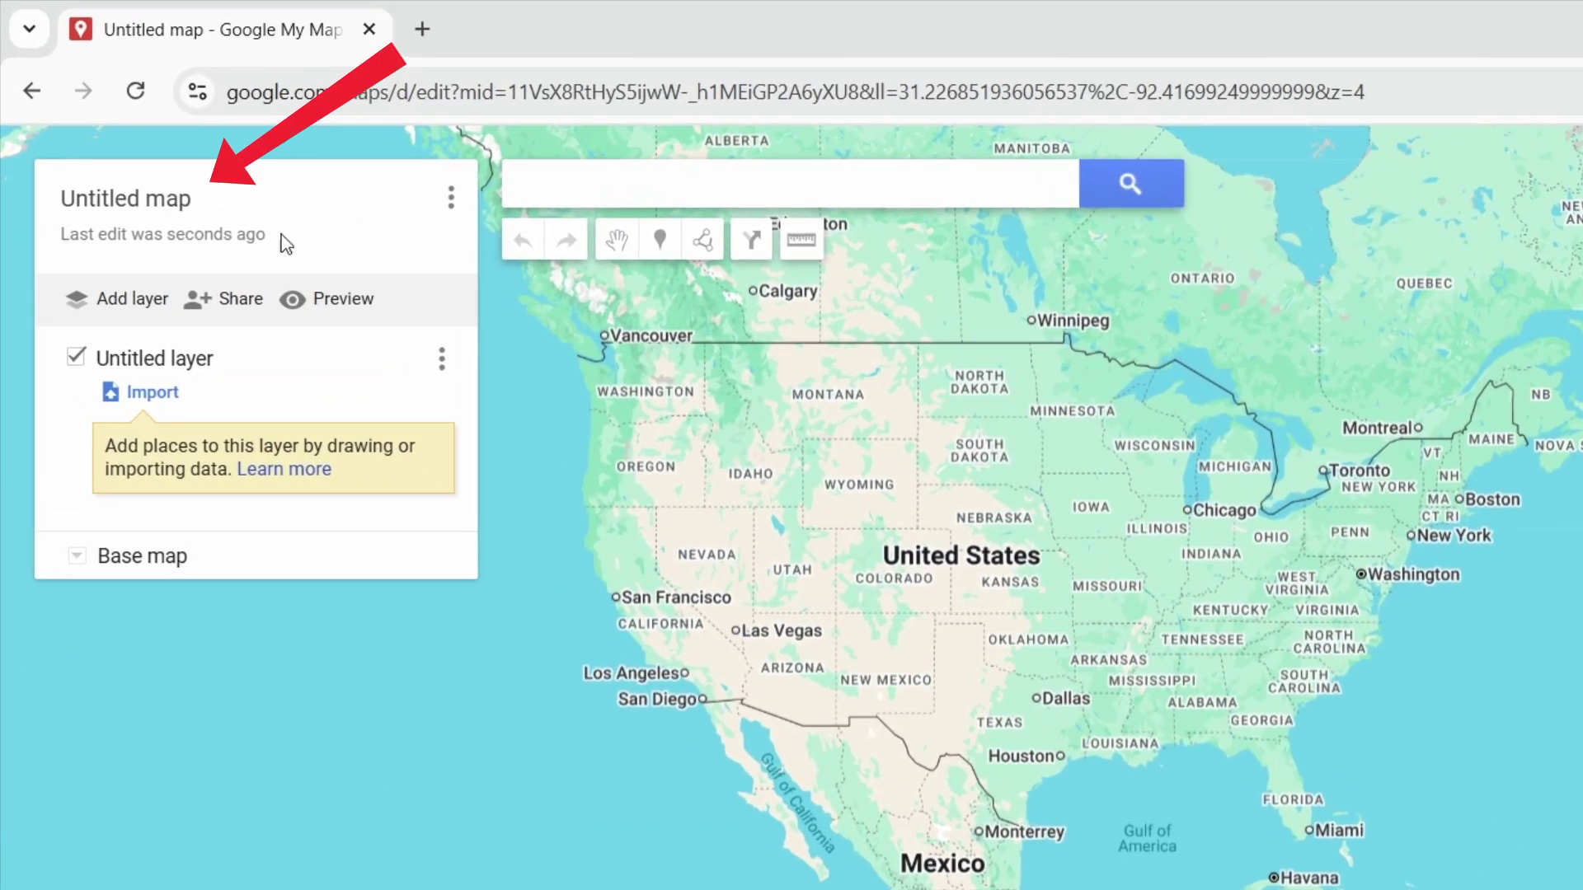
left_click(123, 207)
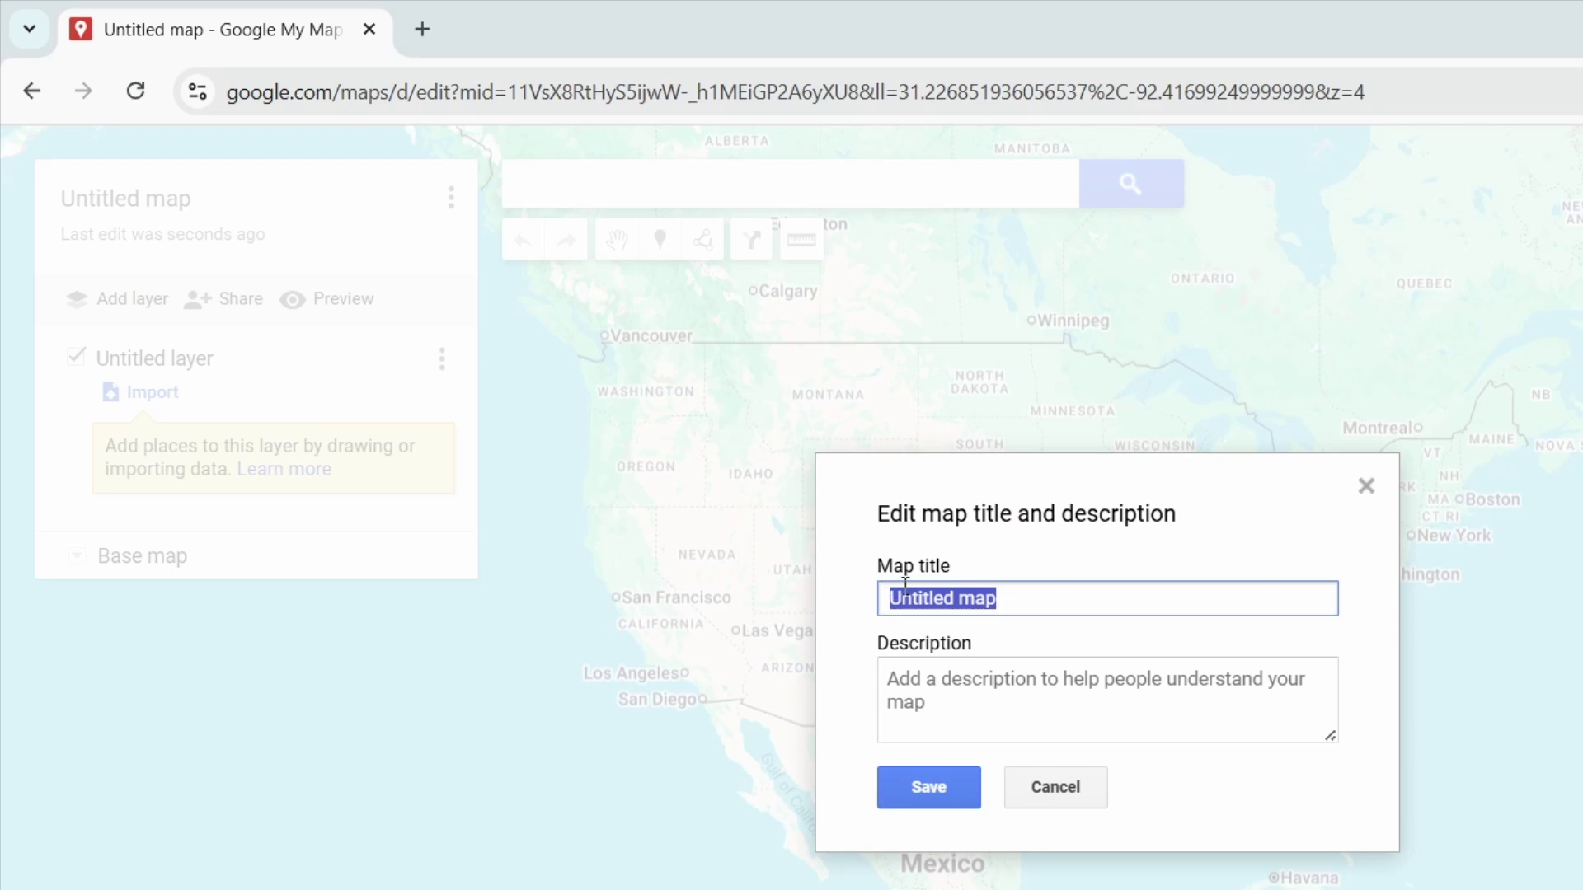
type("Open House Map")
left_click(938, 798)
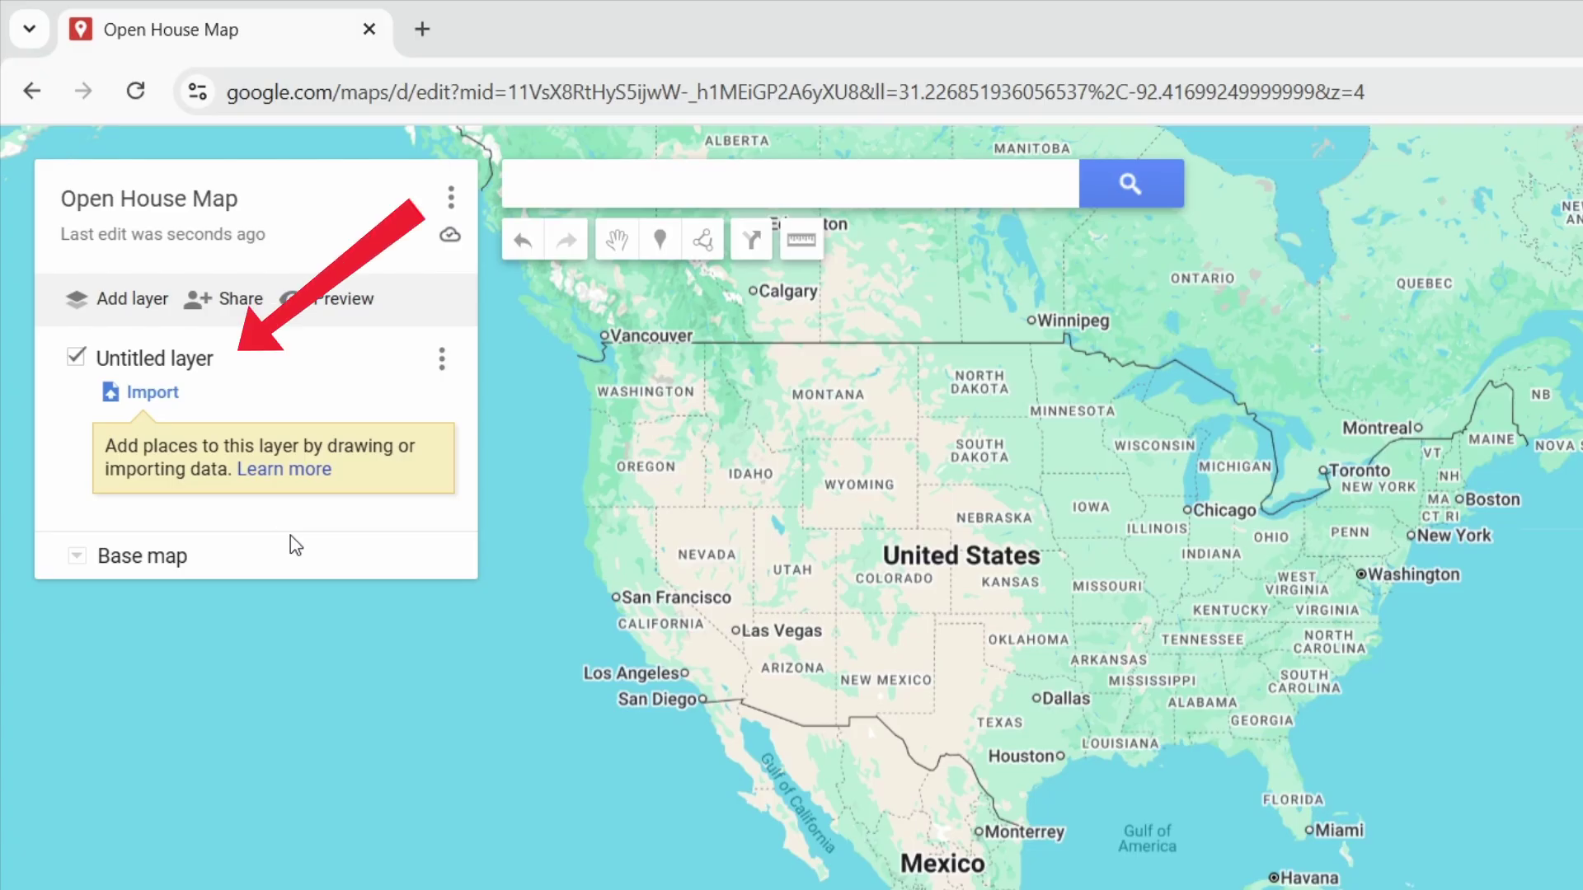
- Import Open House Data.xlsx, placing and titling the markers by the Address column
left_click(153, 393)
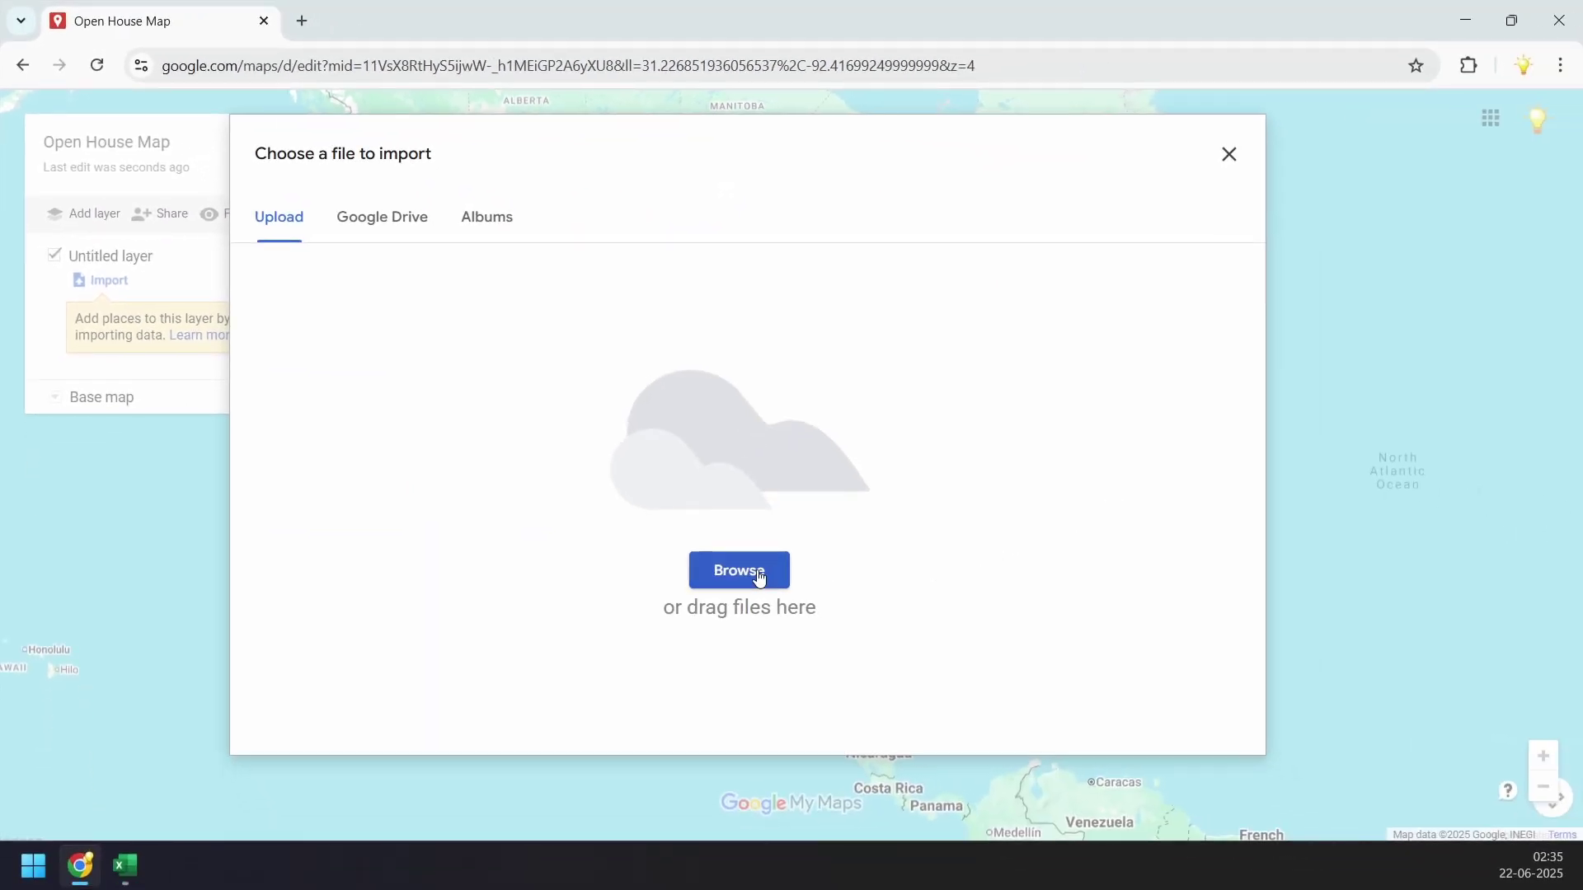
left_click(759, 576)
left_click(240, 213)
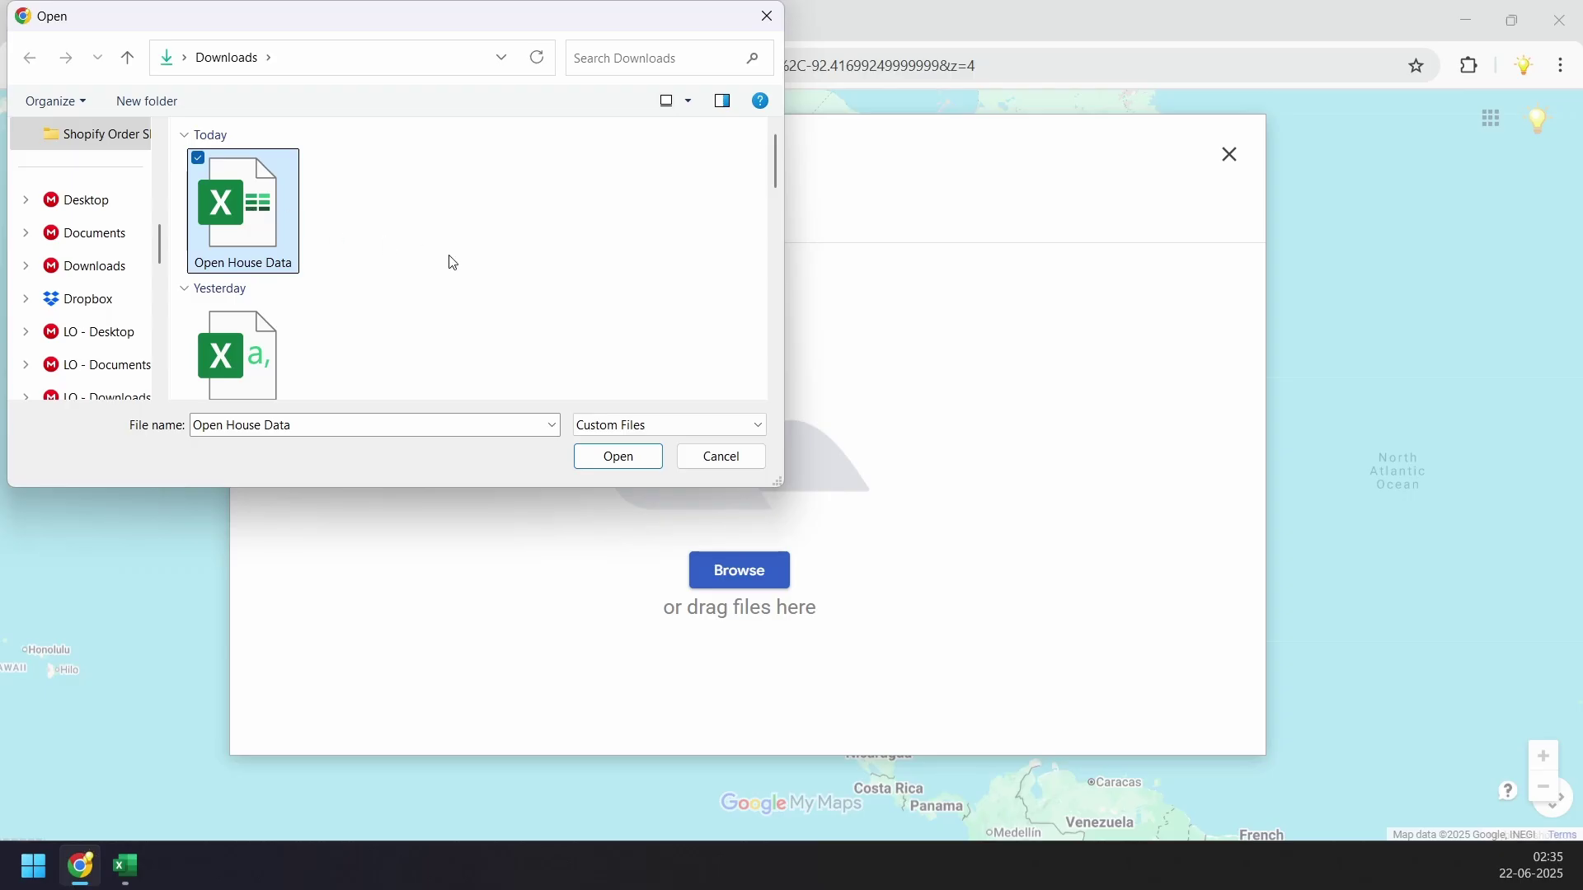
left_click(620, 456)
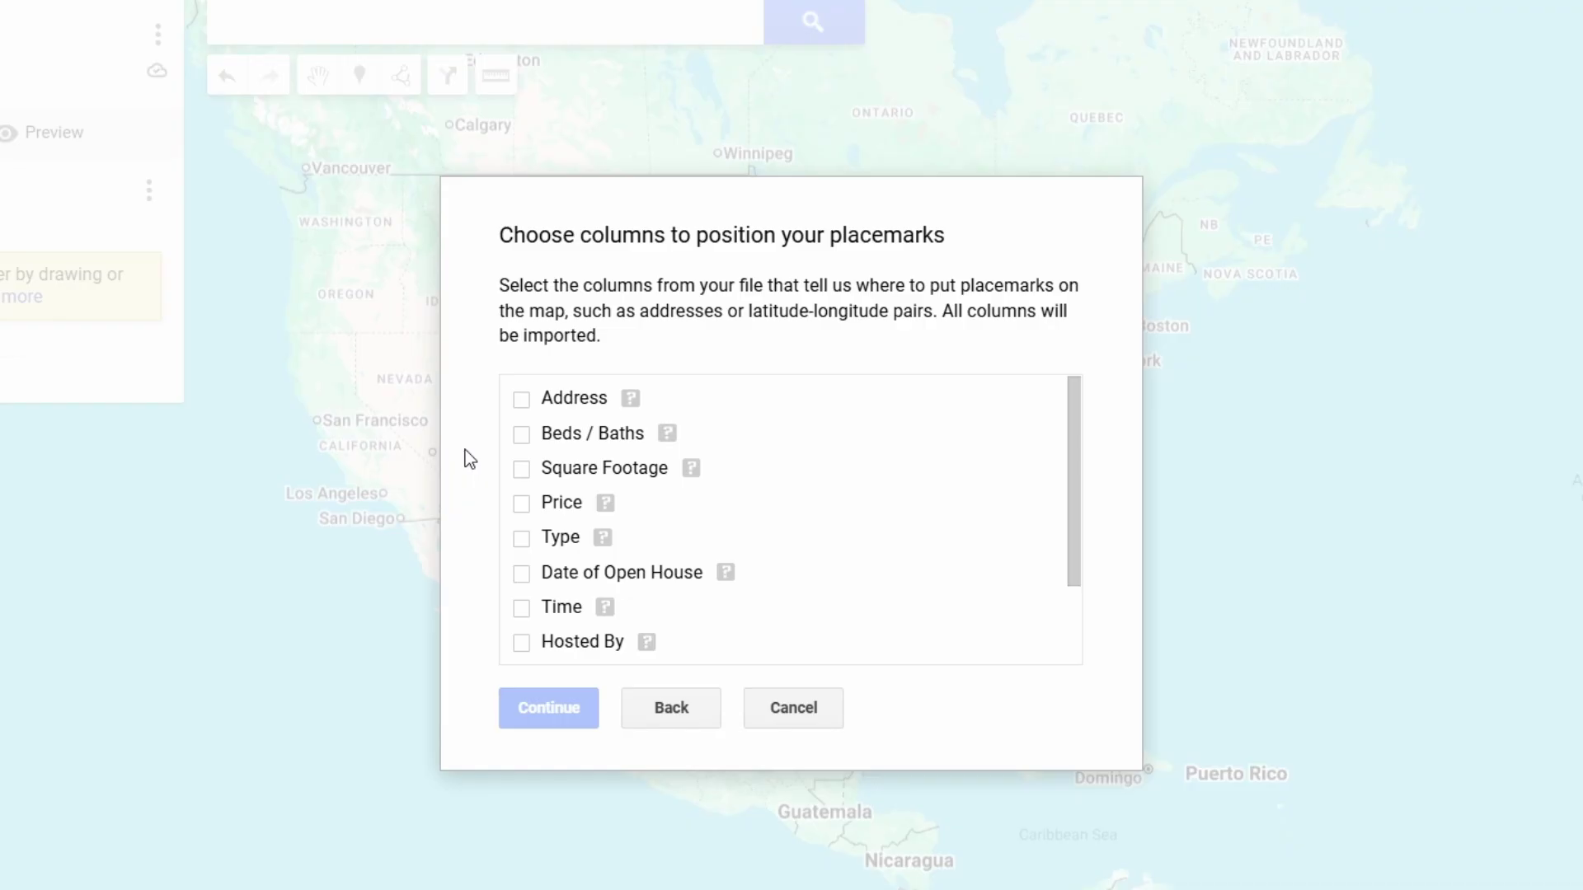
left_click(522, 401)
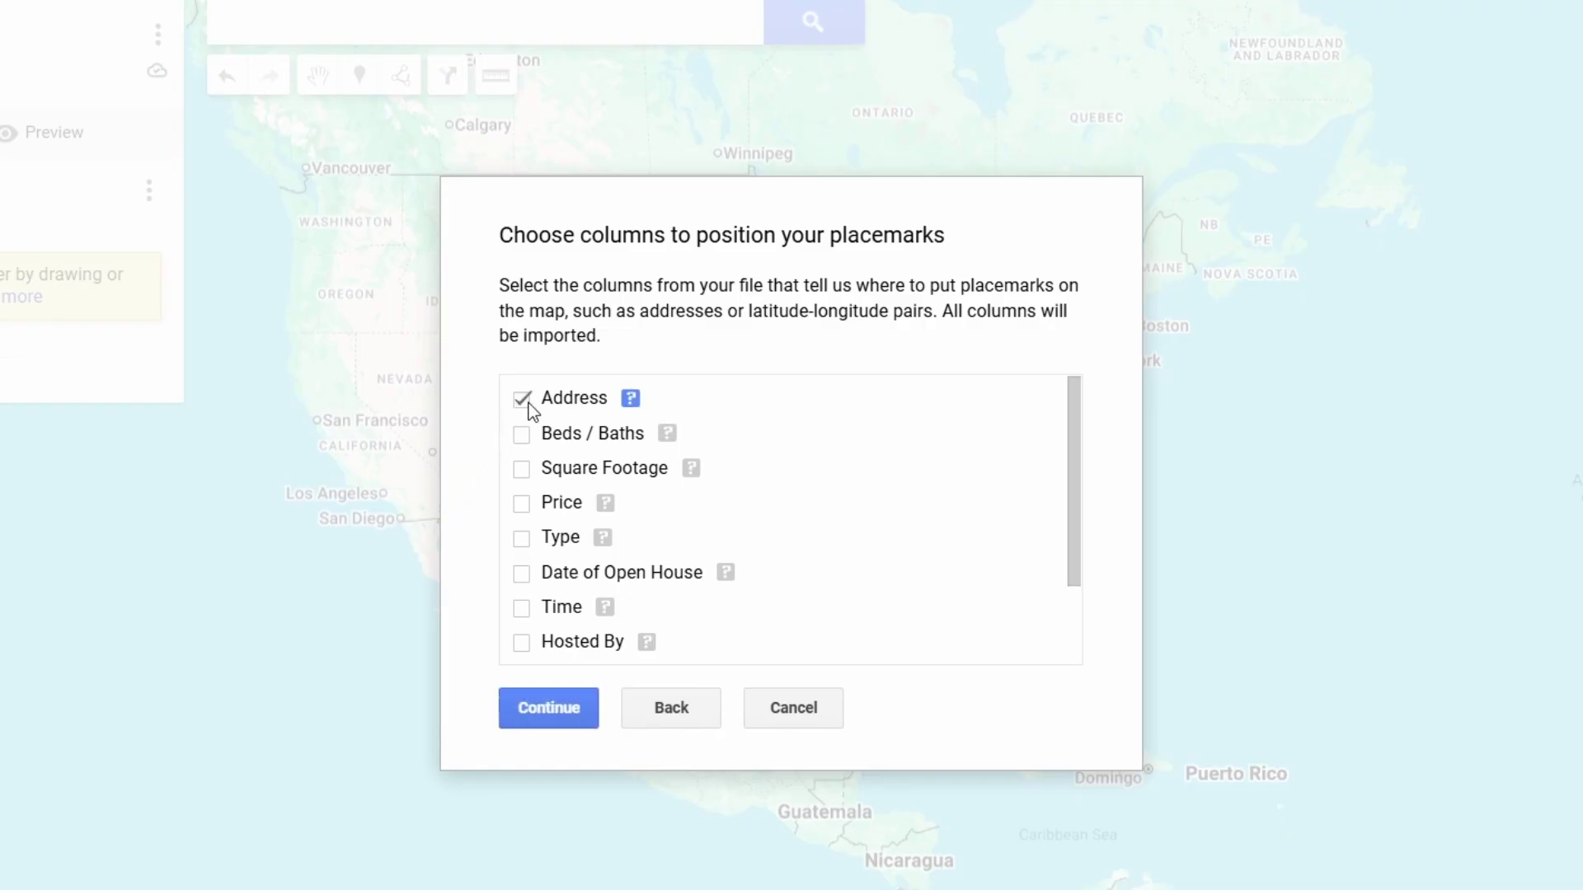
left_click(545, 712)
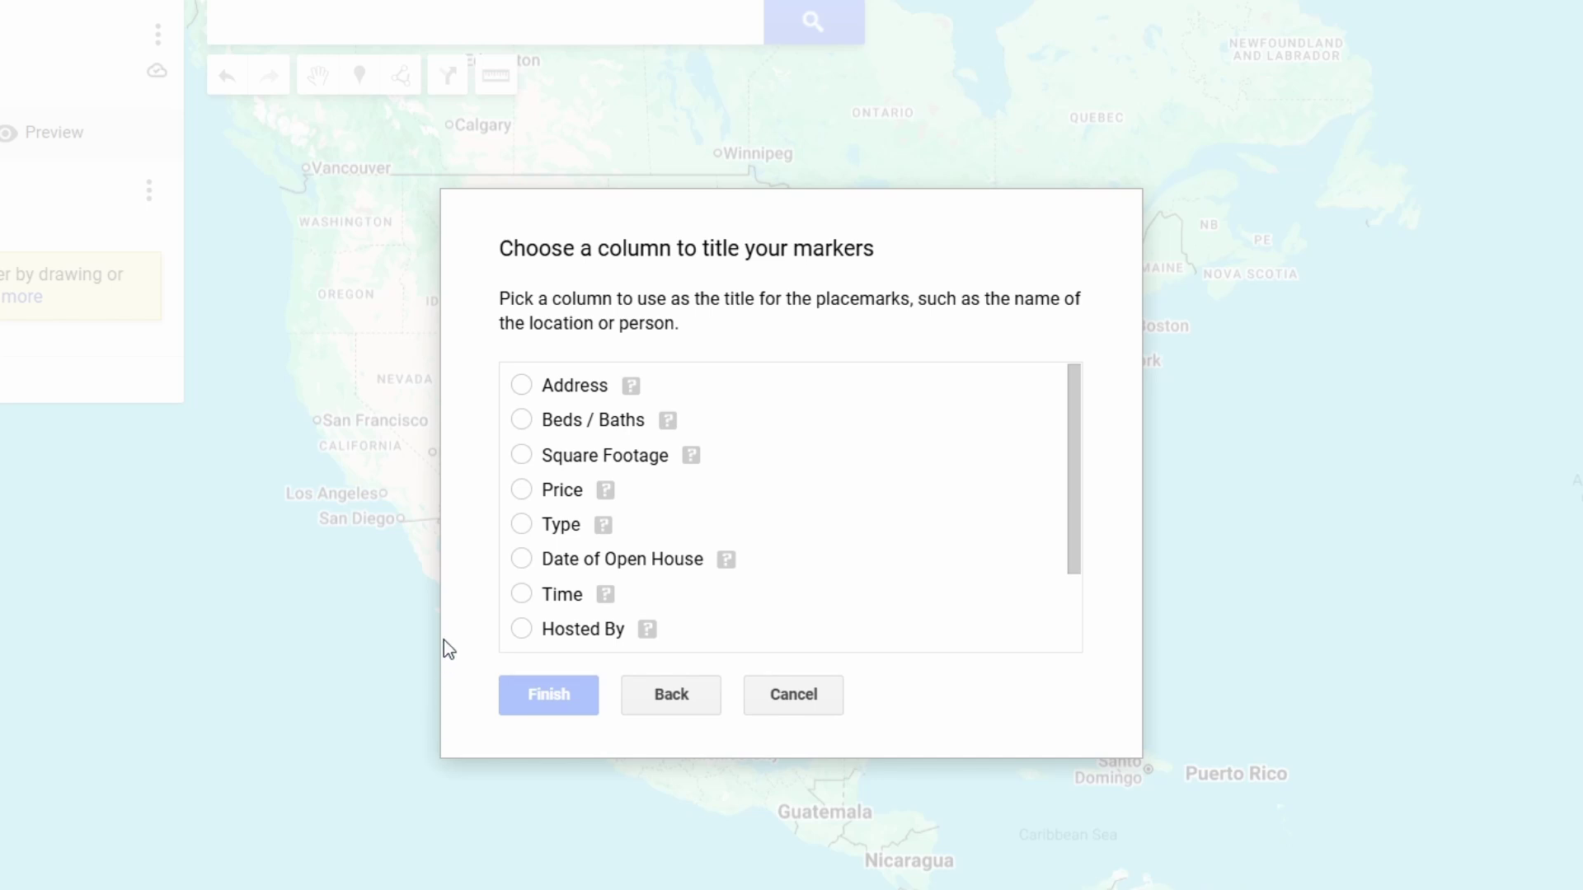
left_click(524, 387)
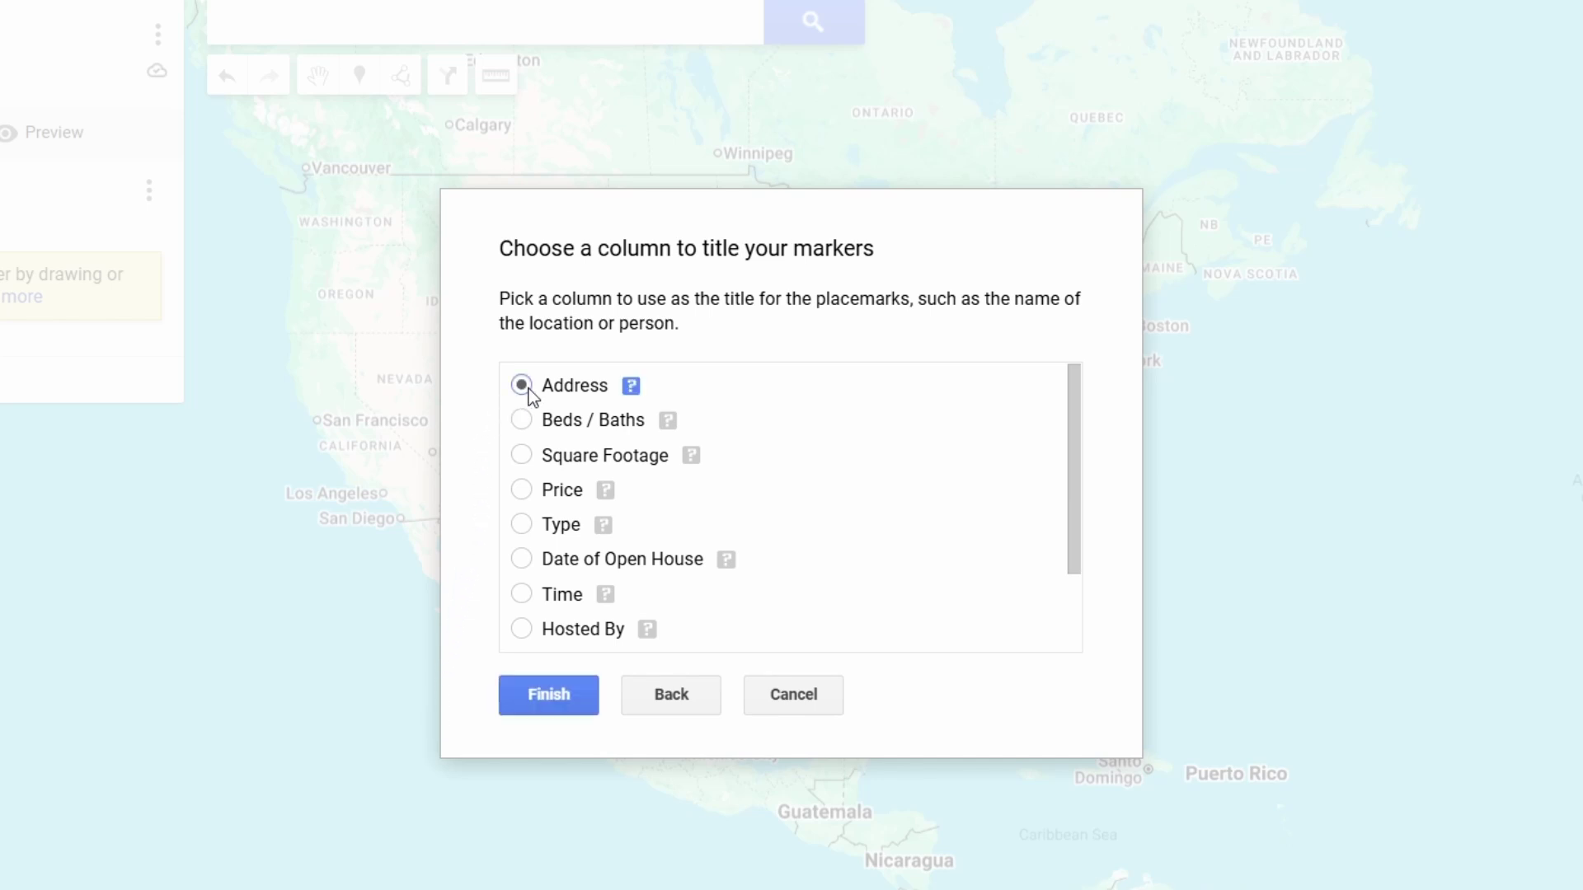
left_click(546, 697)
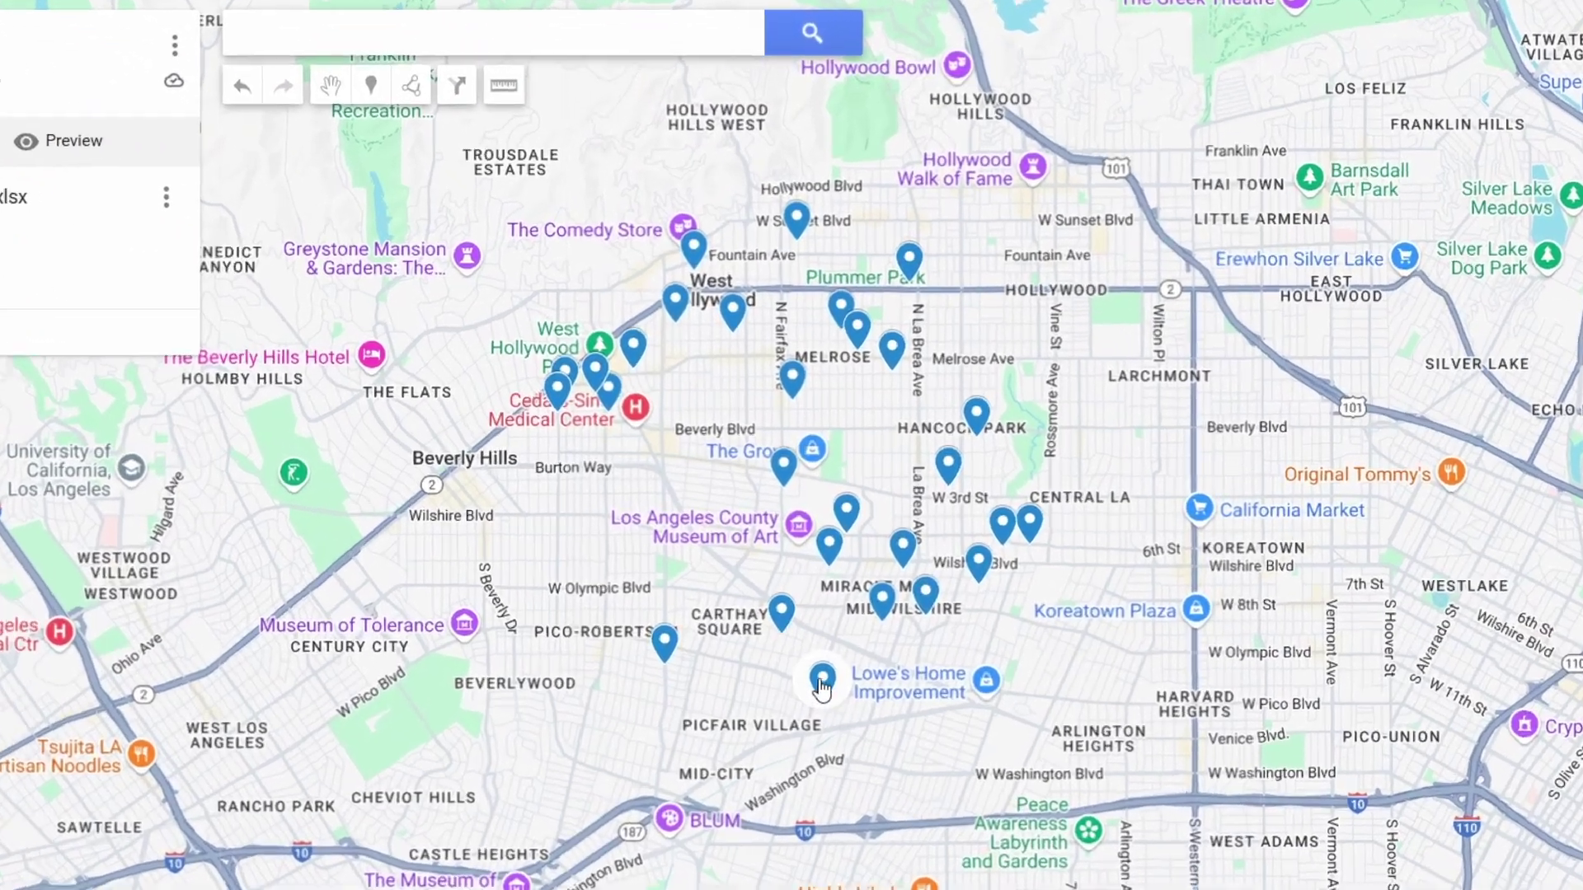
left_click(815, 626)
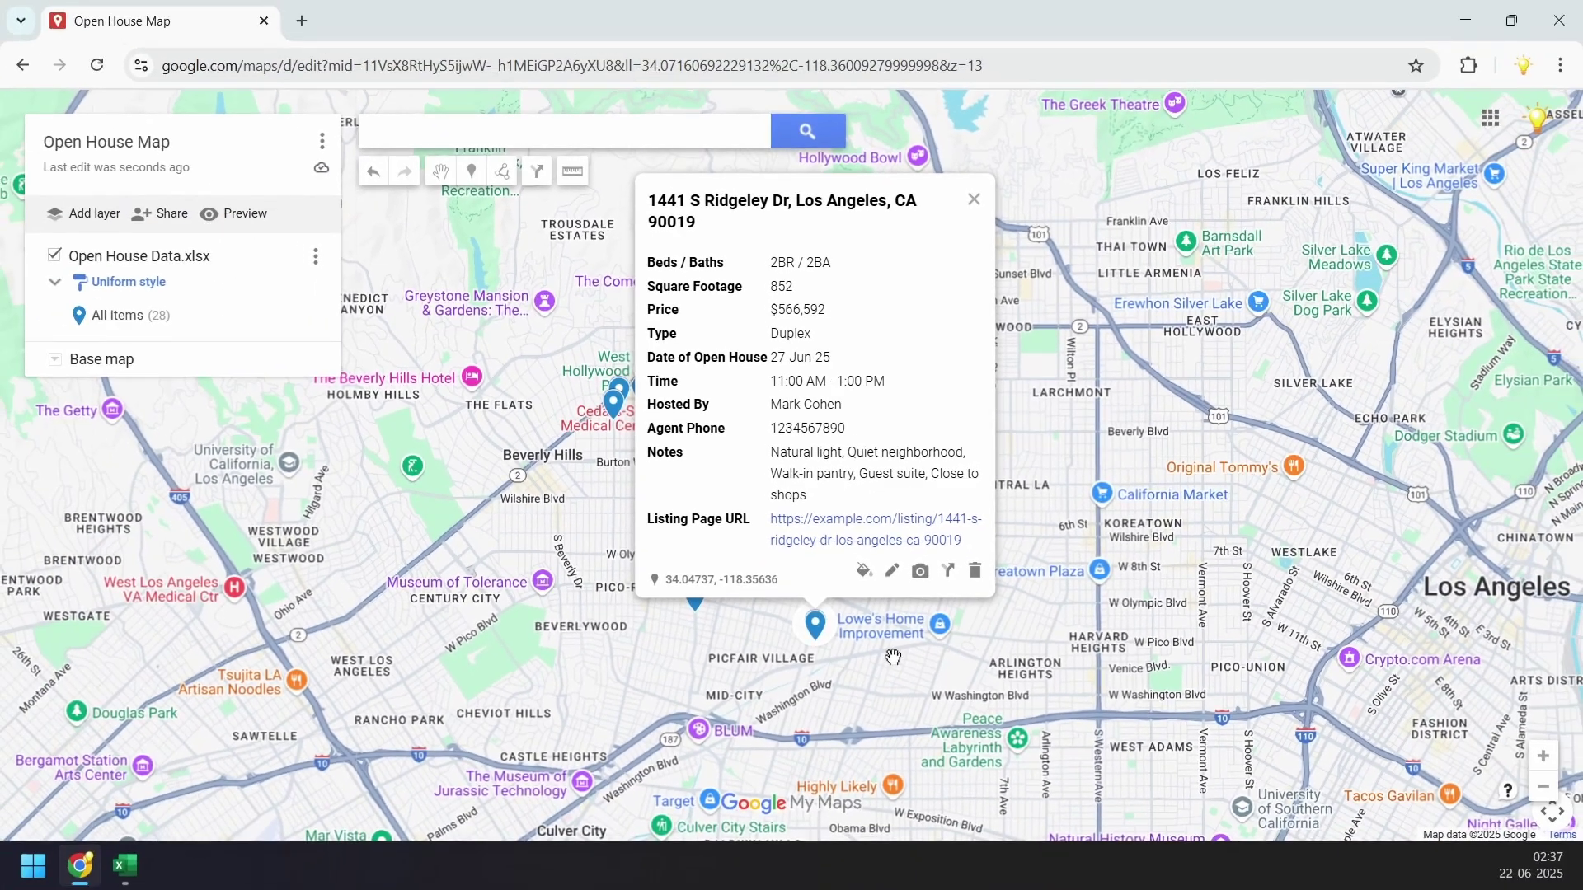
left_click(444, 708)
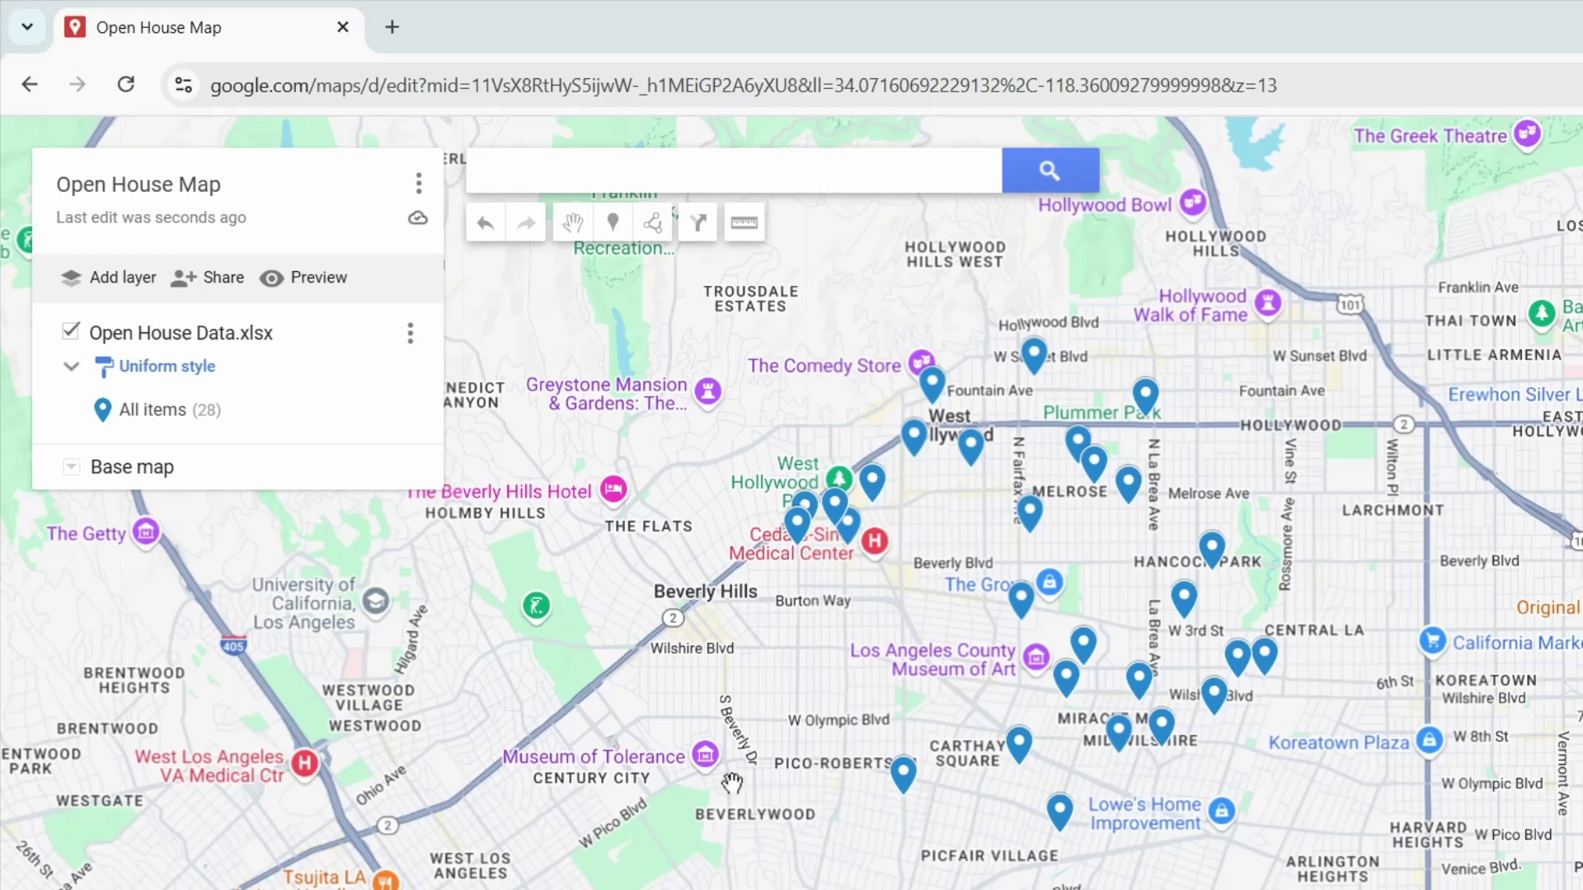
- Switch the base map to the light grey Mono City style and zoom into the West Hollywood houses
left_click(72, 469)
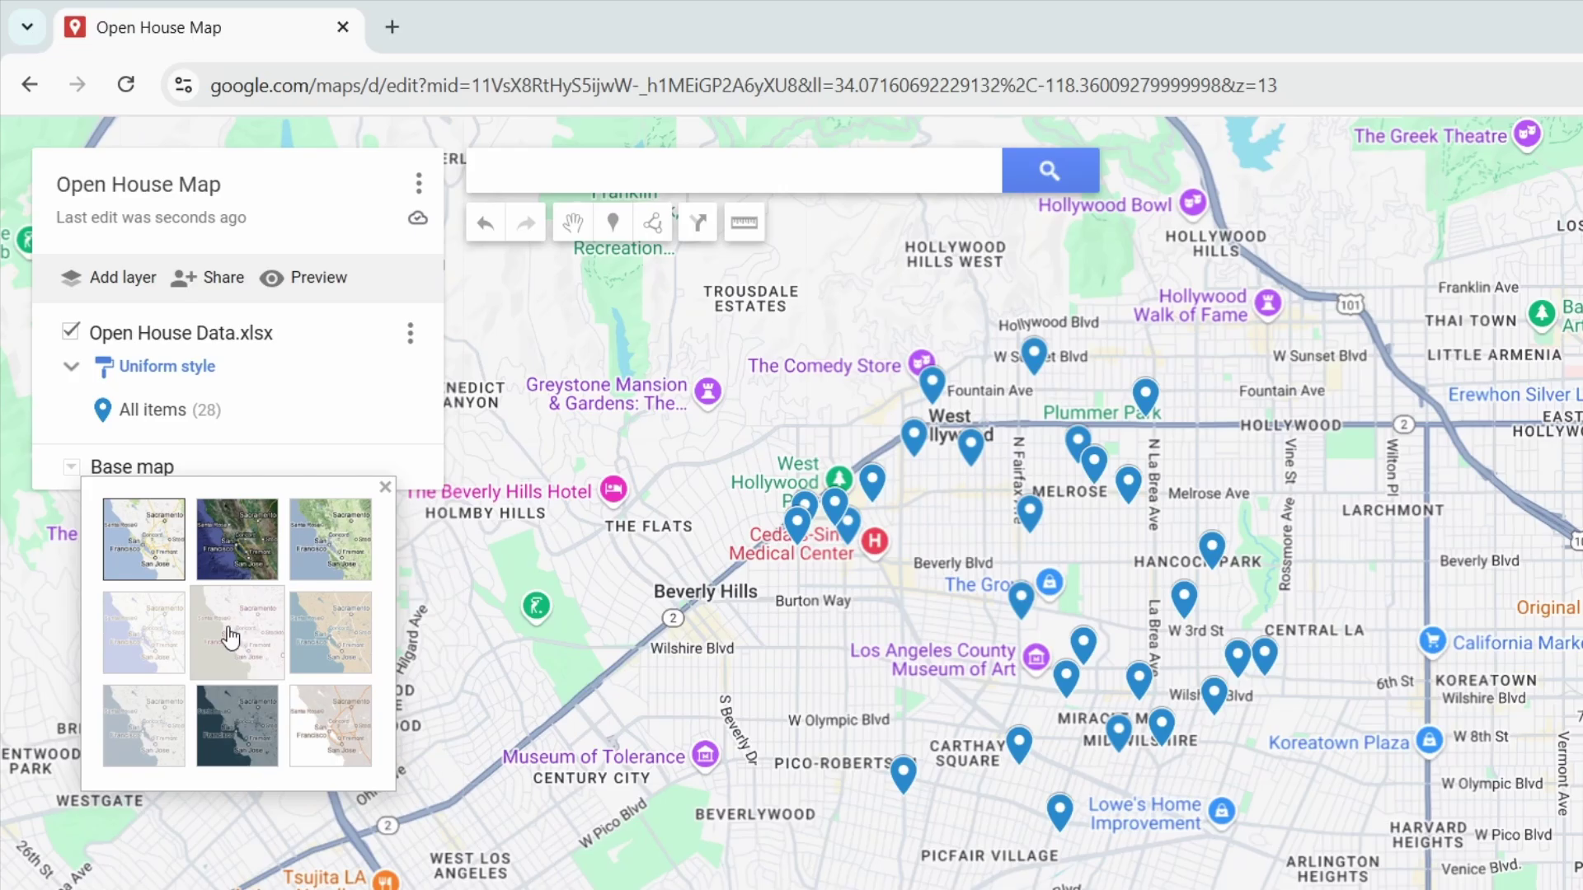
left_click(237, 639)
left_click(73, 468)
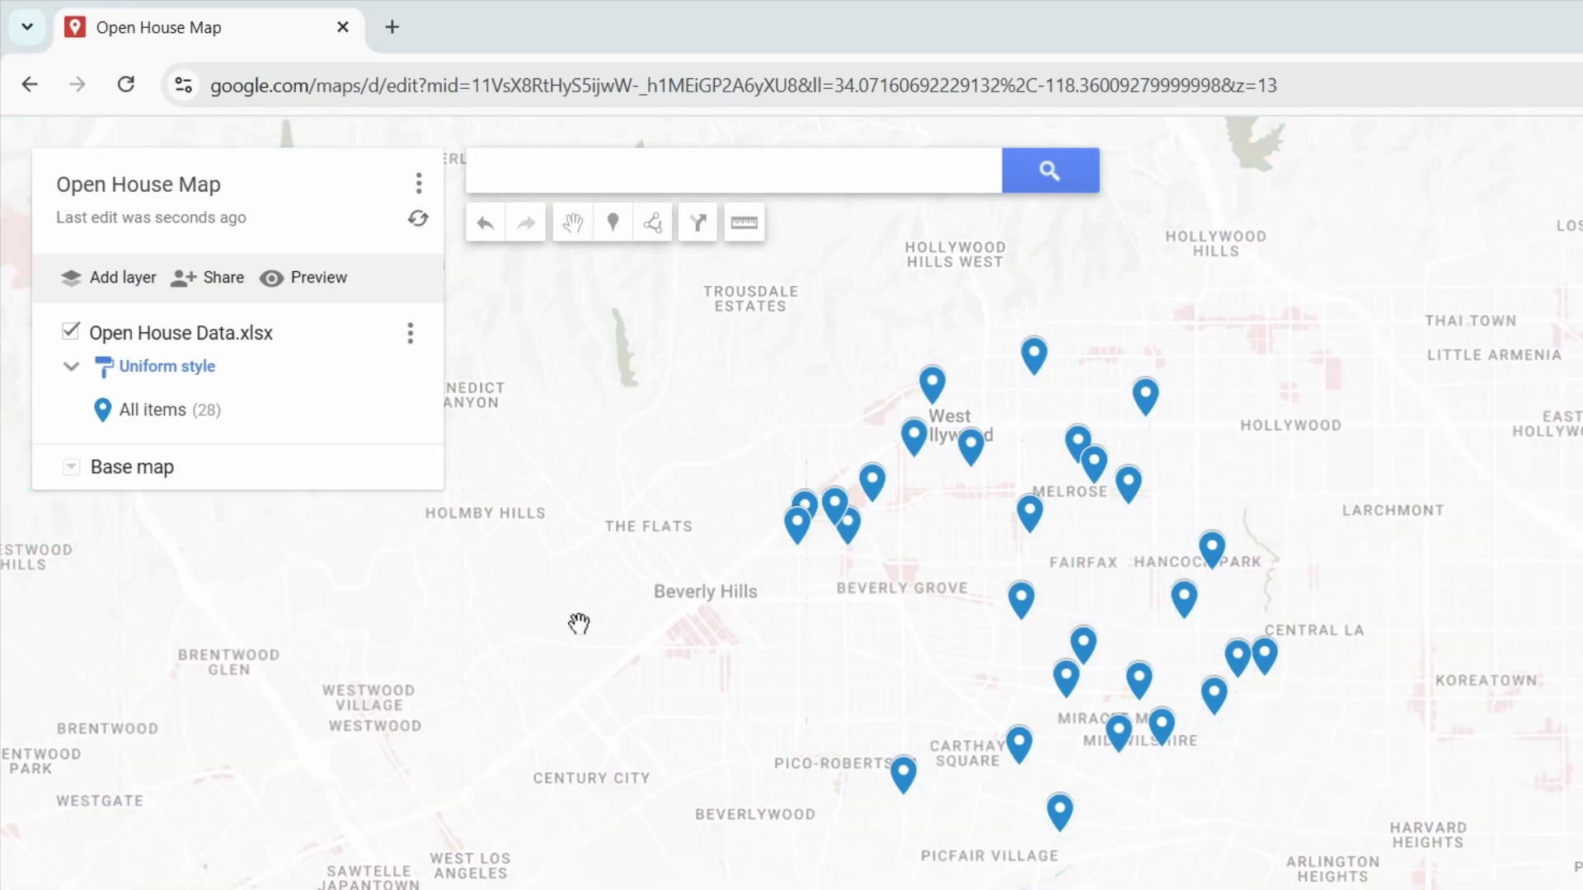
scroll(841, 594, "up", 2)
left_click_drag(1000, 723, 1076, 730)
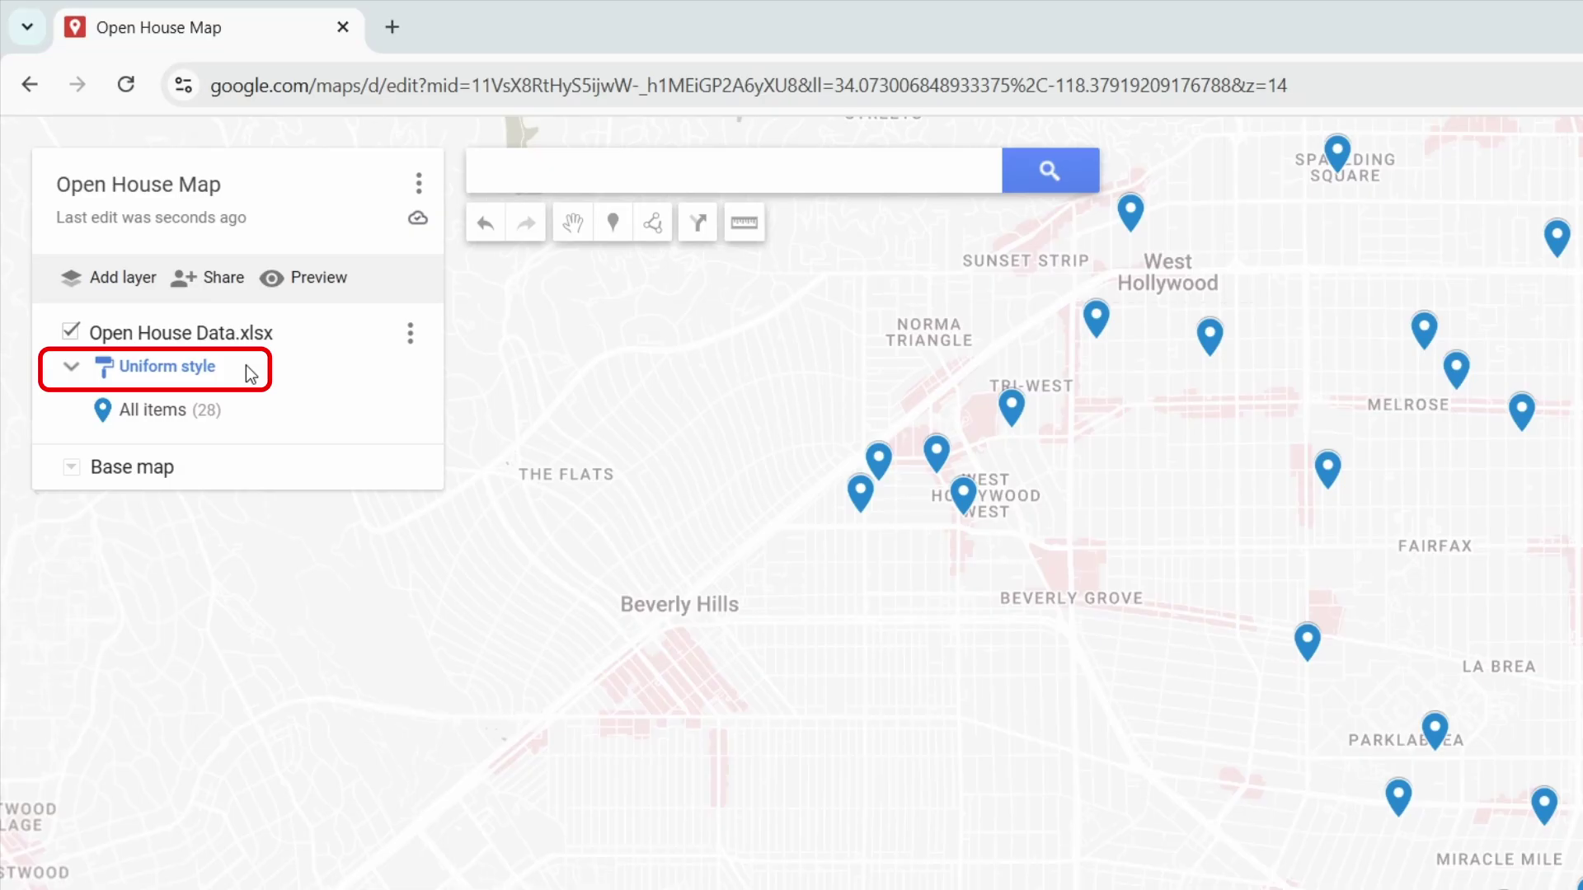
- Style all items with the orange colour and the house icon
left_click(405, 420)
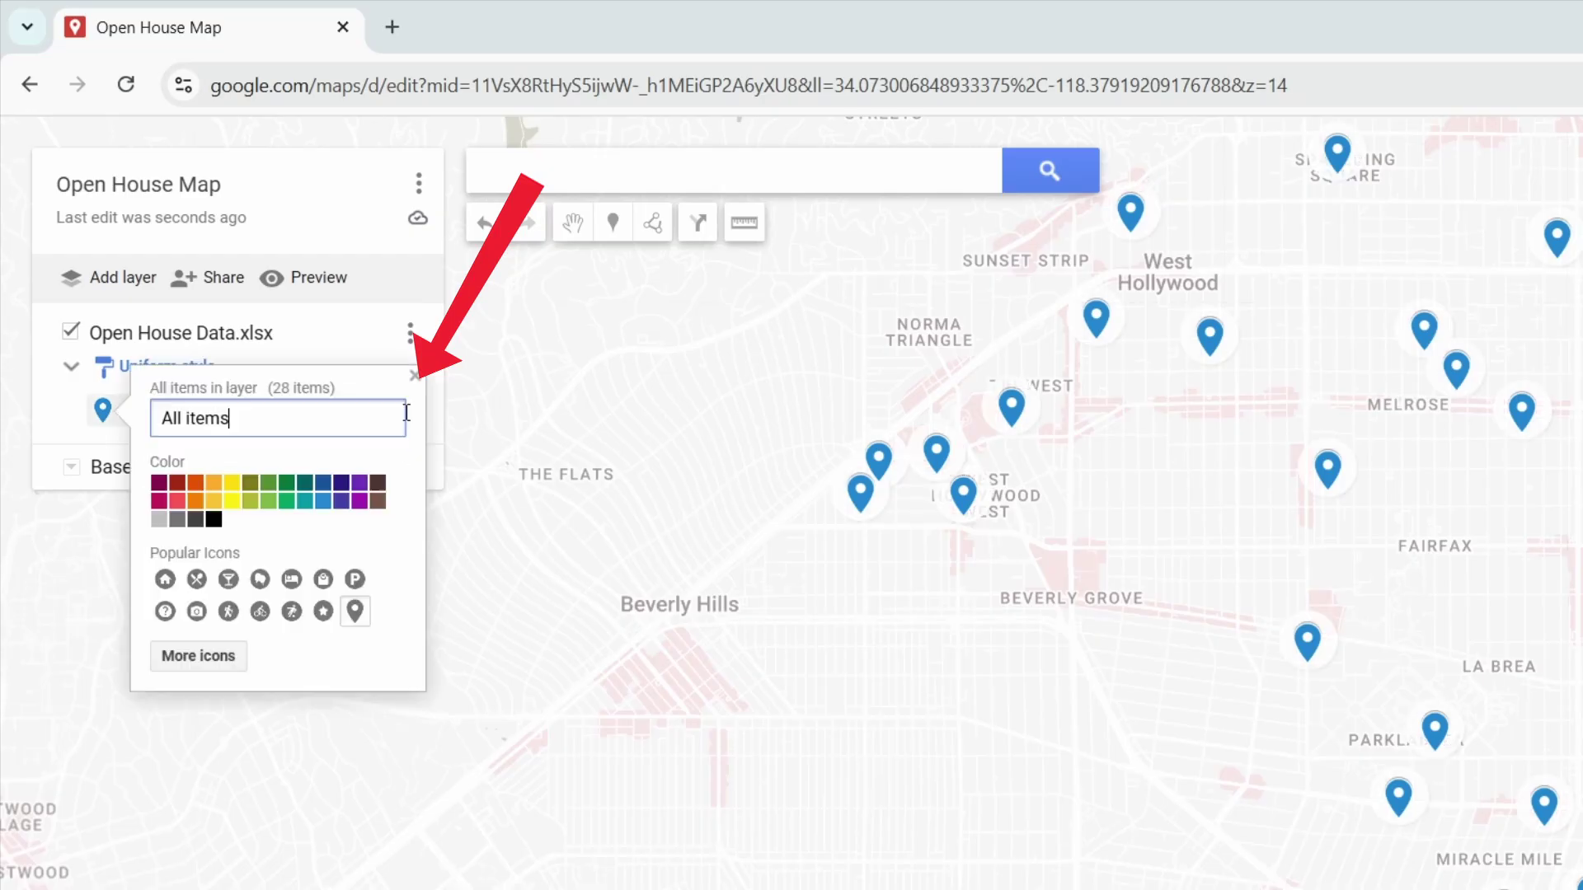
left_click(203, 489)
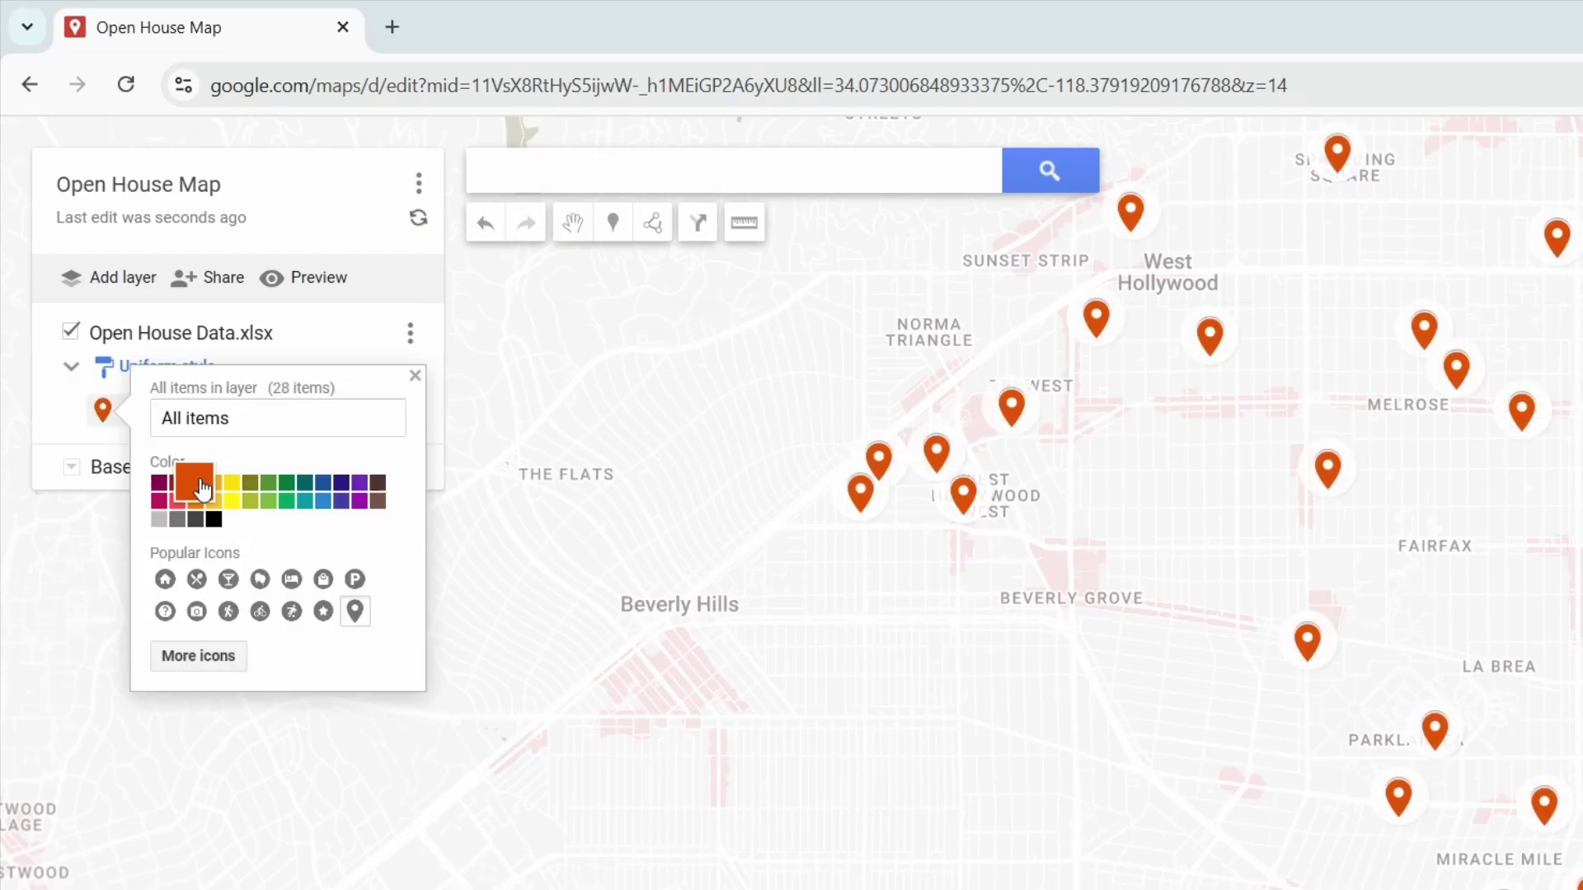
left_click(164, 580)
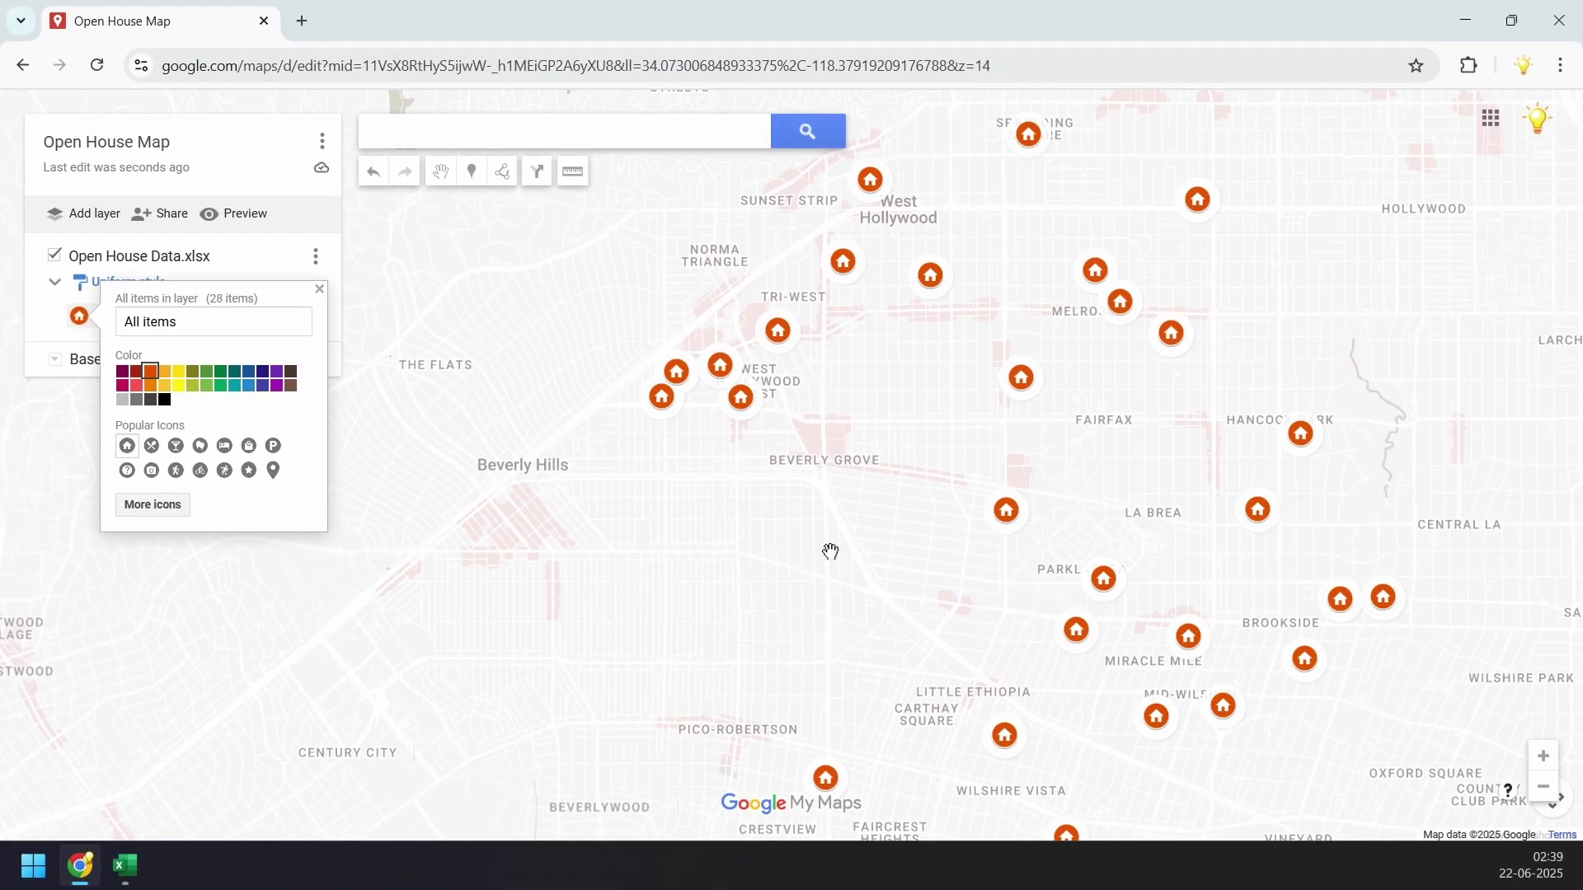
left_click(742, 548)
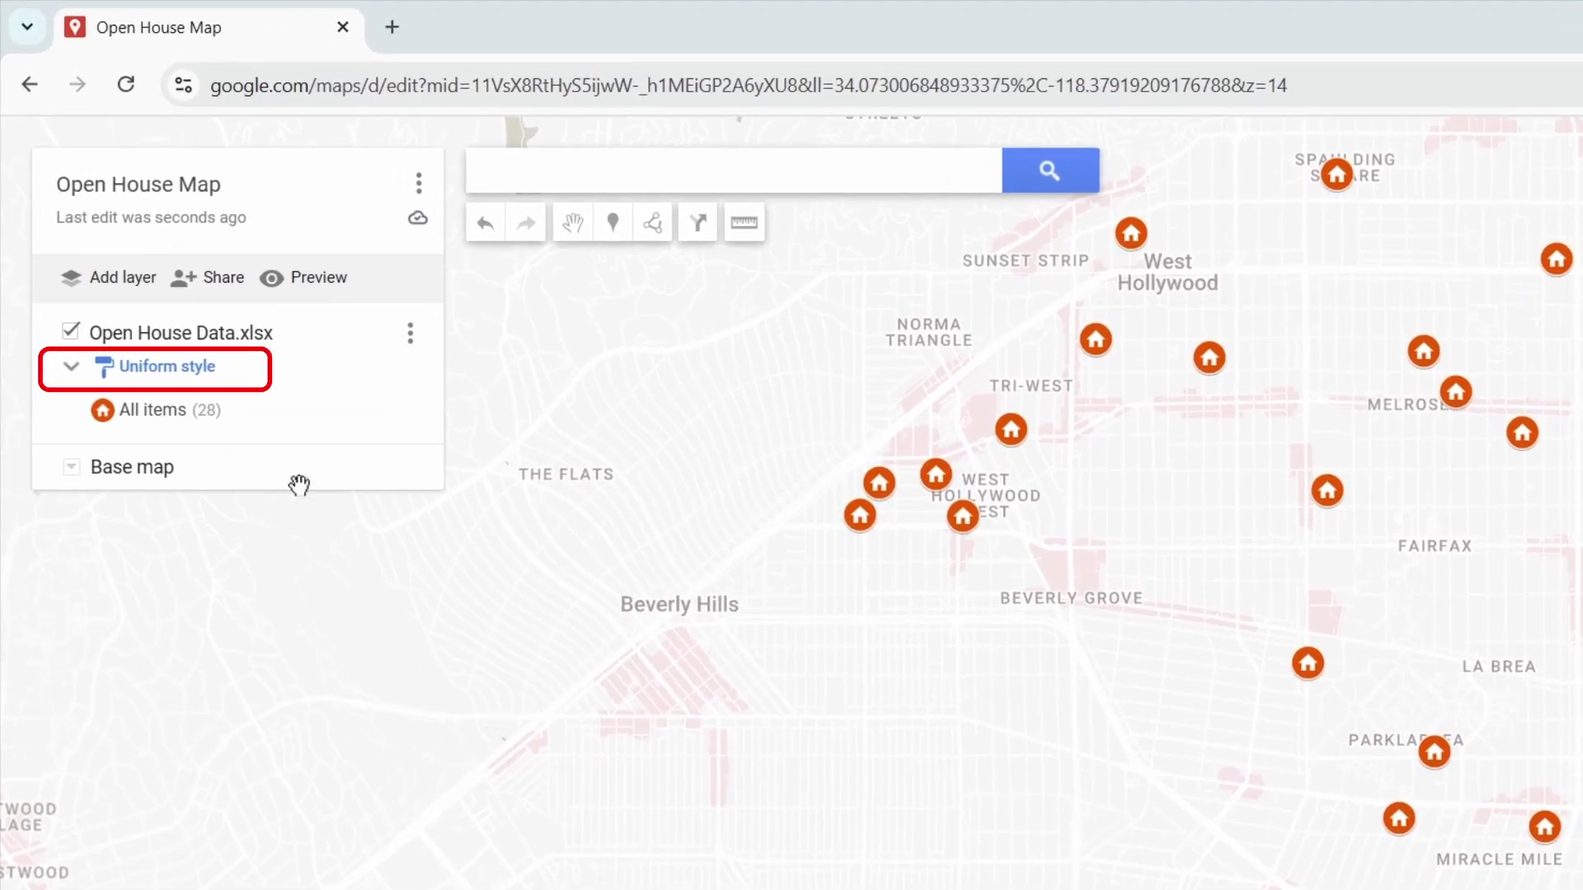
- Switch the layer's grouping to Individual styles
left_click(157, 371)
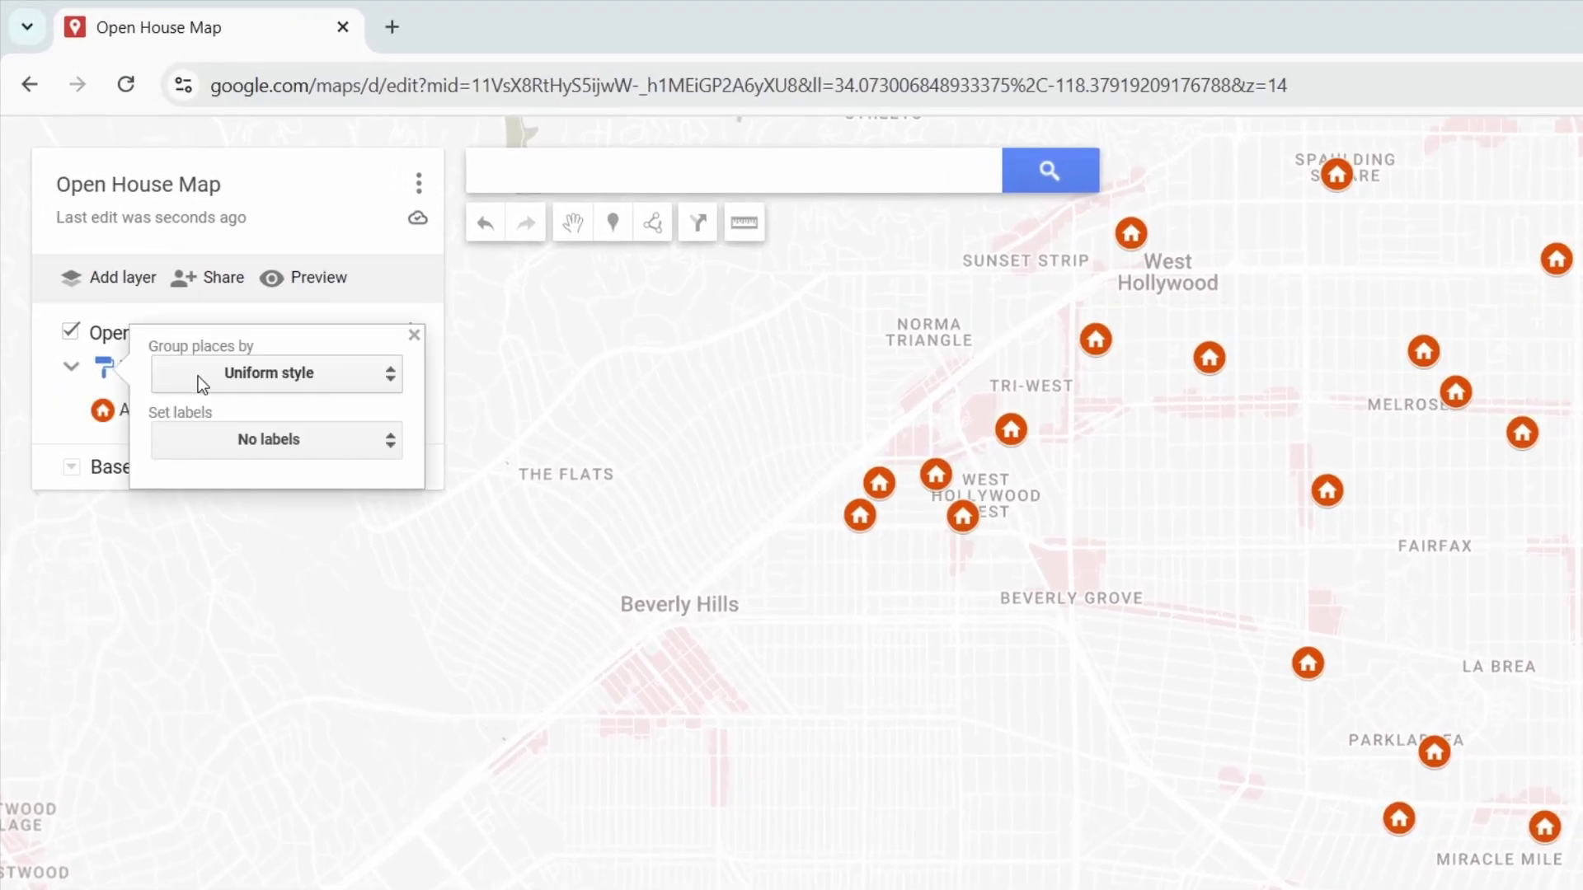
left_click(198, 375)
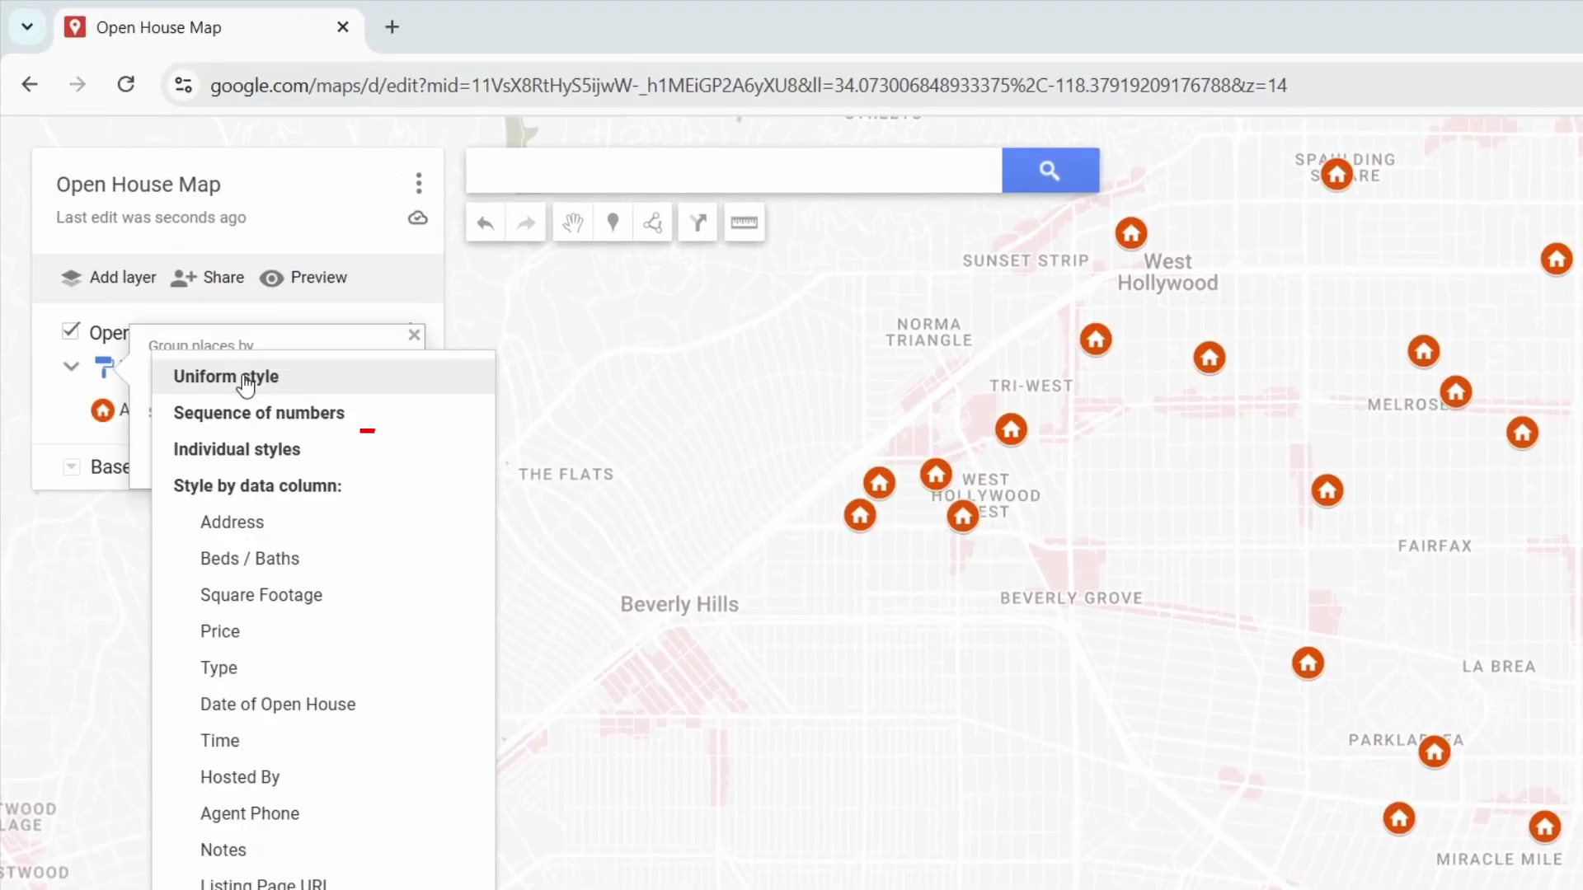
left_click(253, 456)
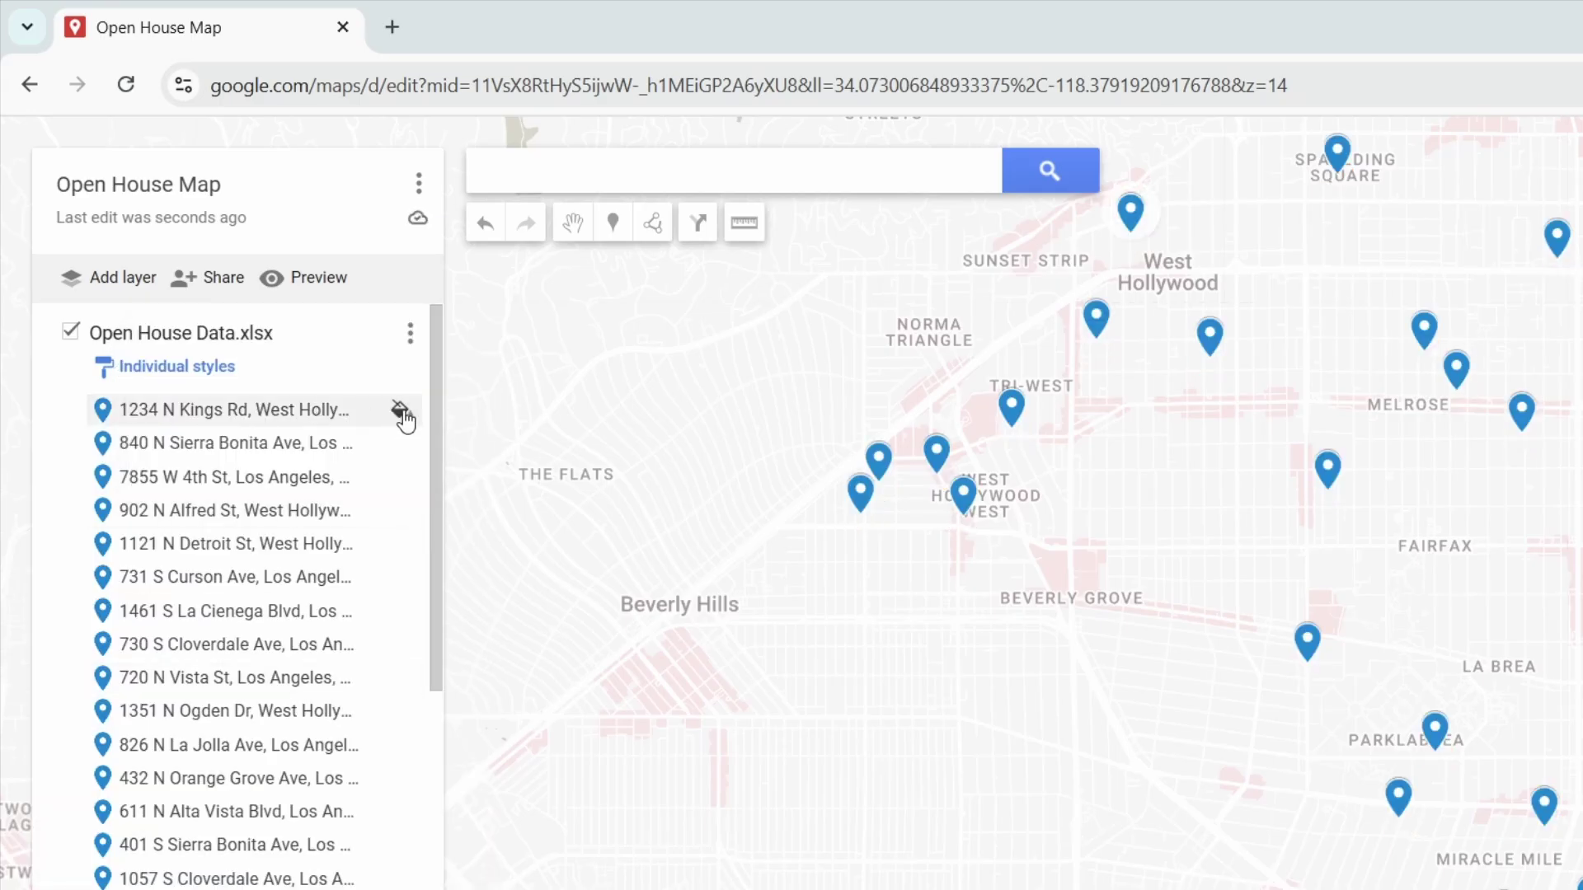
- Give 1234 N Kings Rd a dark green fork-and-knife icon and 720 N Vista St a parking icon
left_click(400, 411)
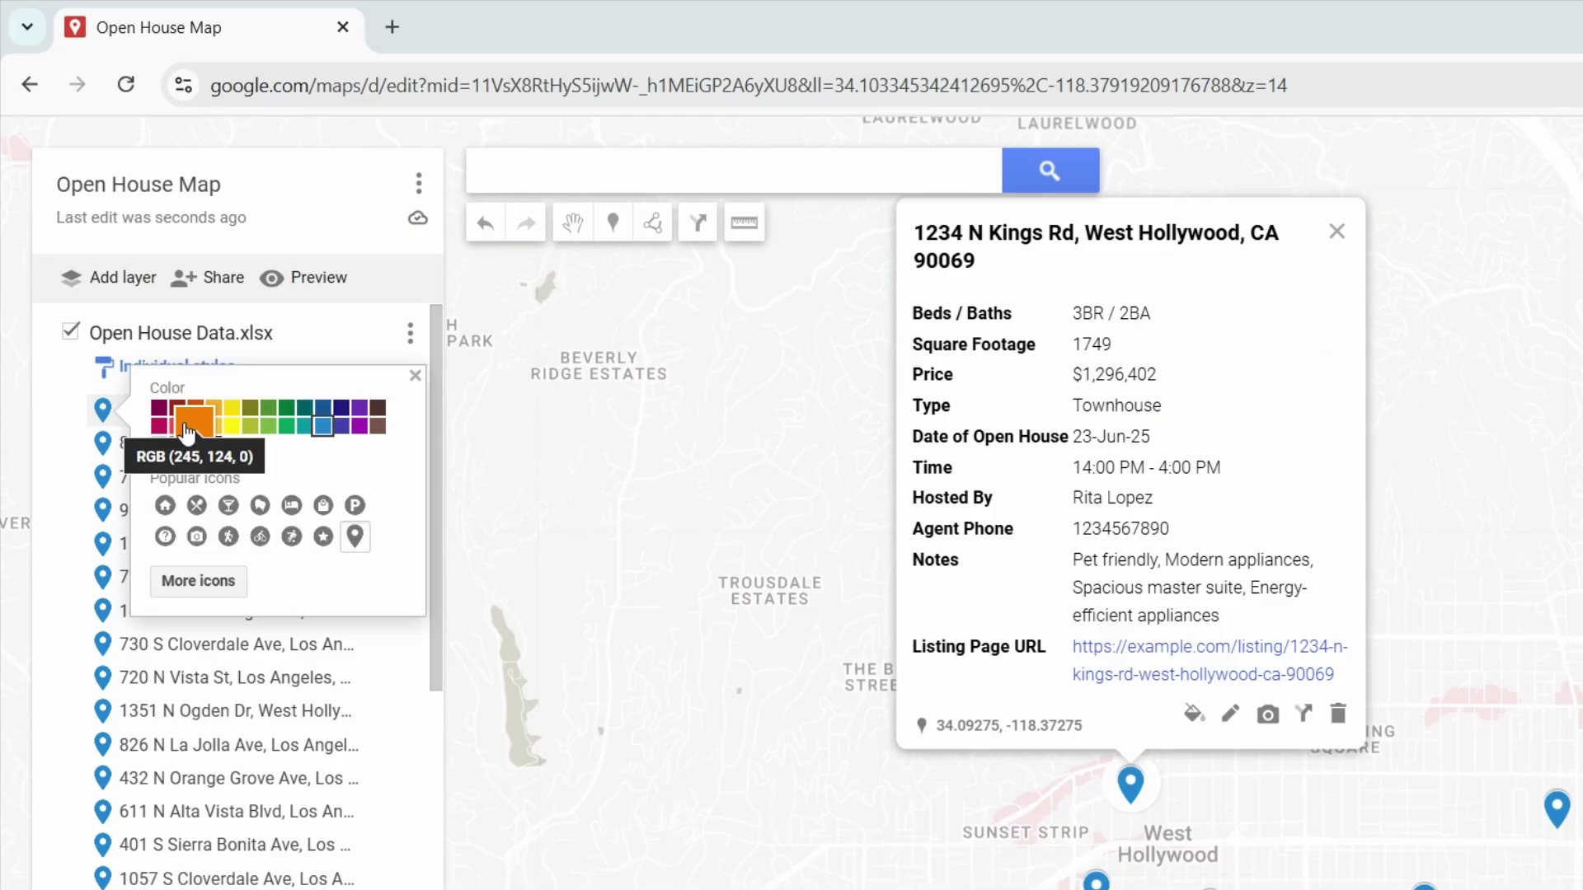
left_click(288, 416)
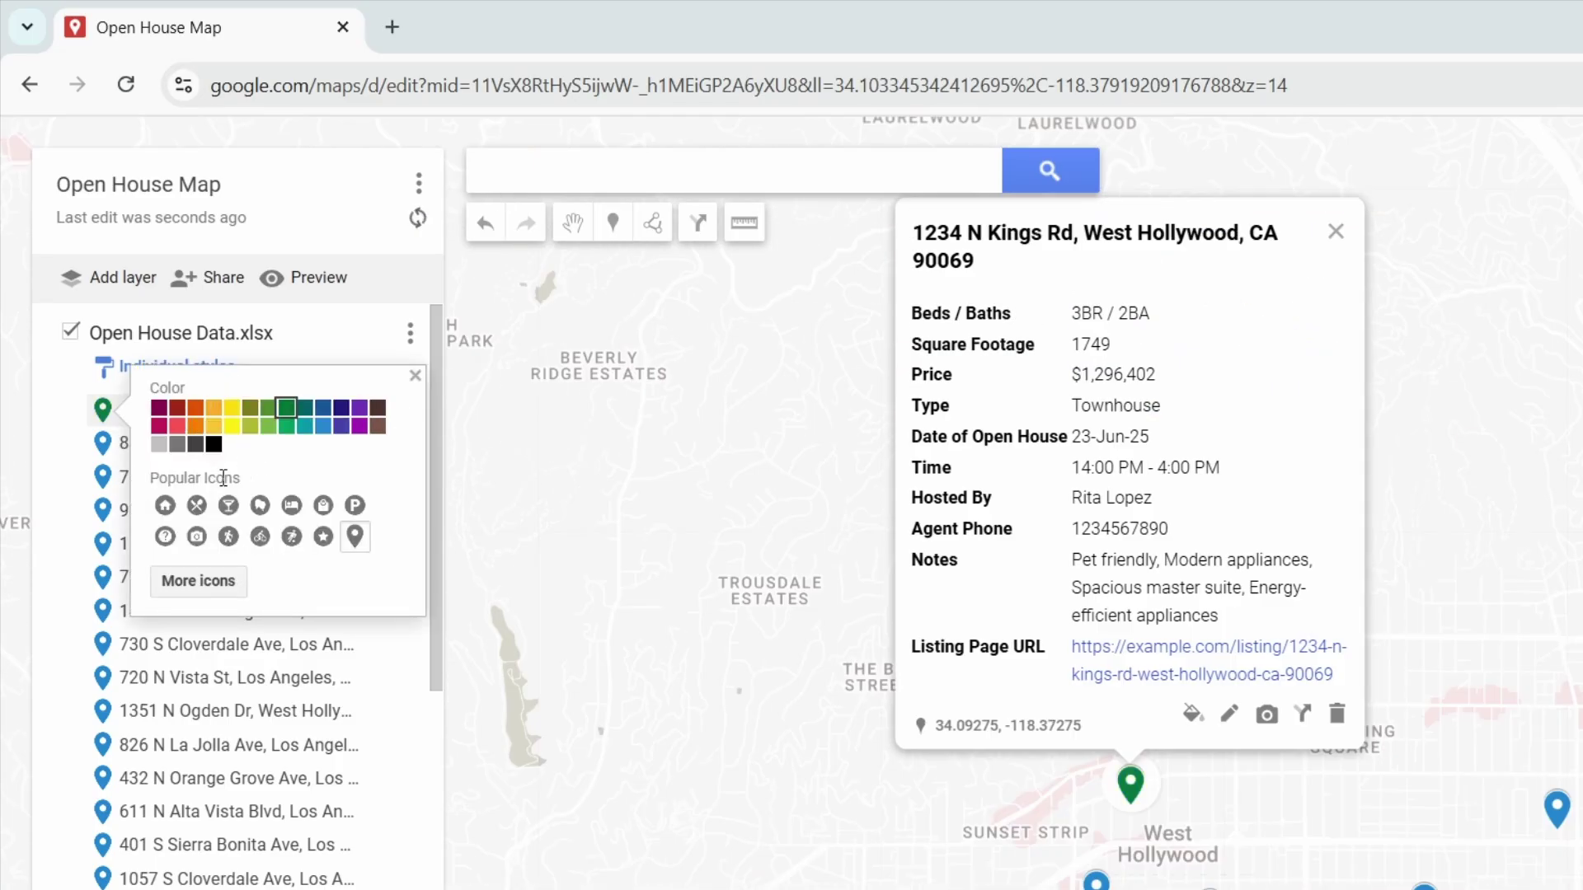
left_click(196, 504)
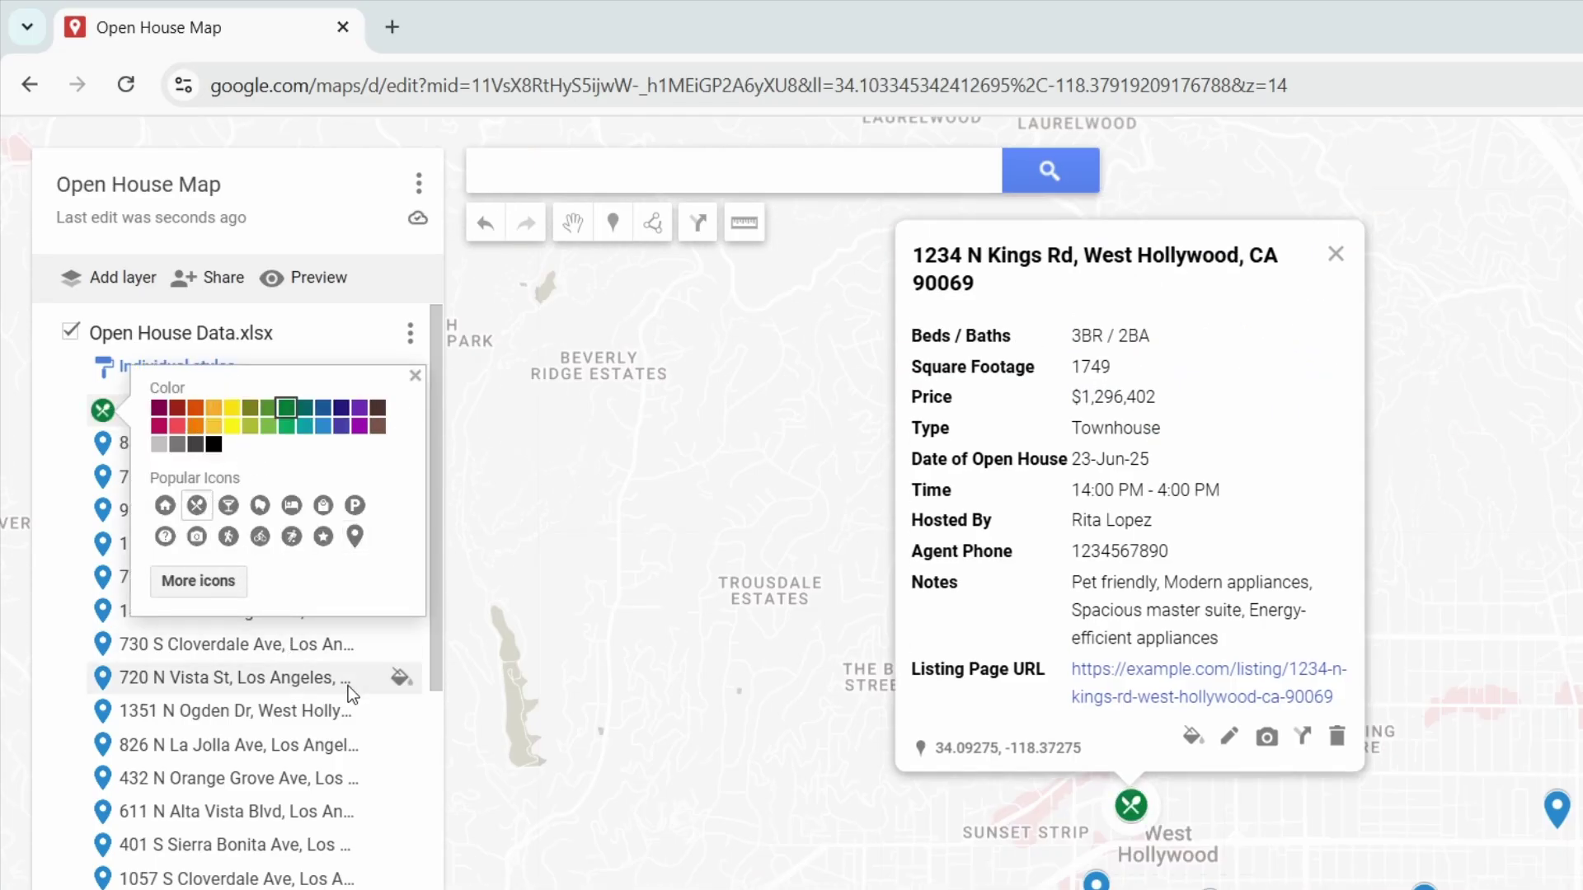
left_click(402, 677)
left_click(355, 773)
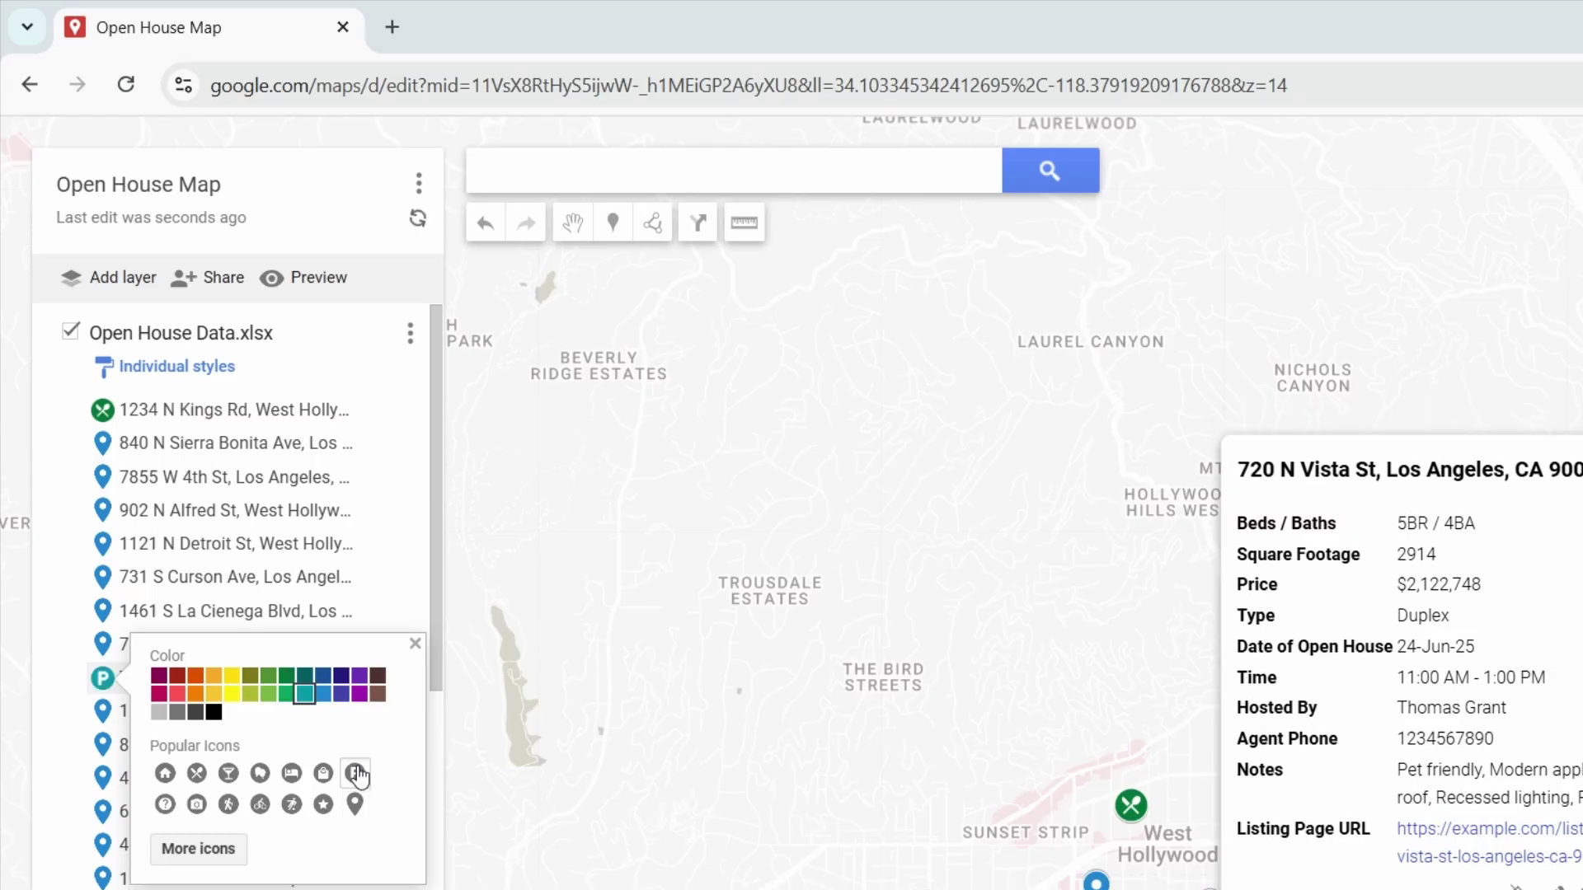
left_click(400, 544)
left_click(753, 692)
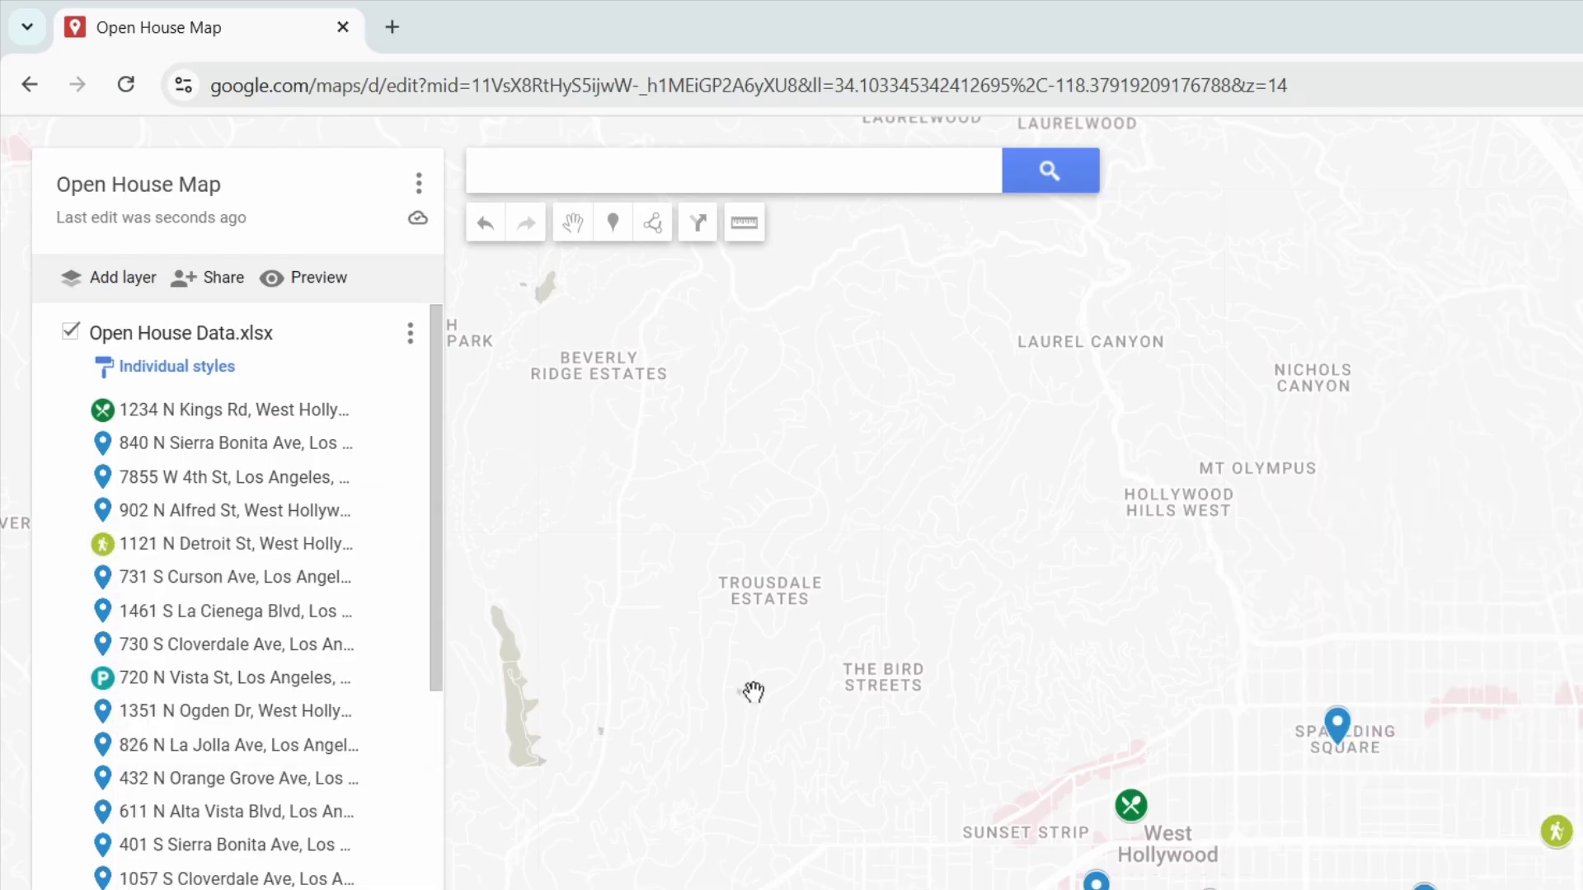
- Give the 7855 W 4th St marker a yellow-green fork-and-knife icon
left_click_drag(784, 554, 1349, 716)
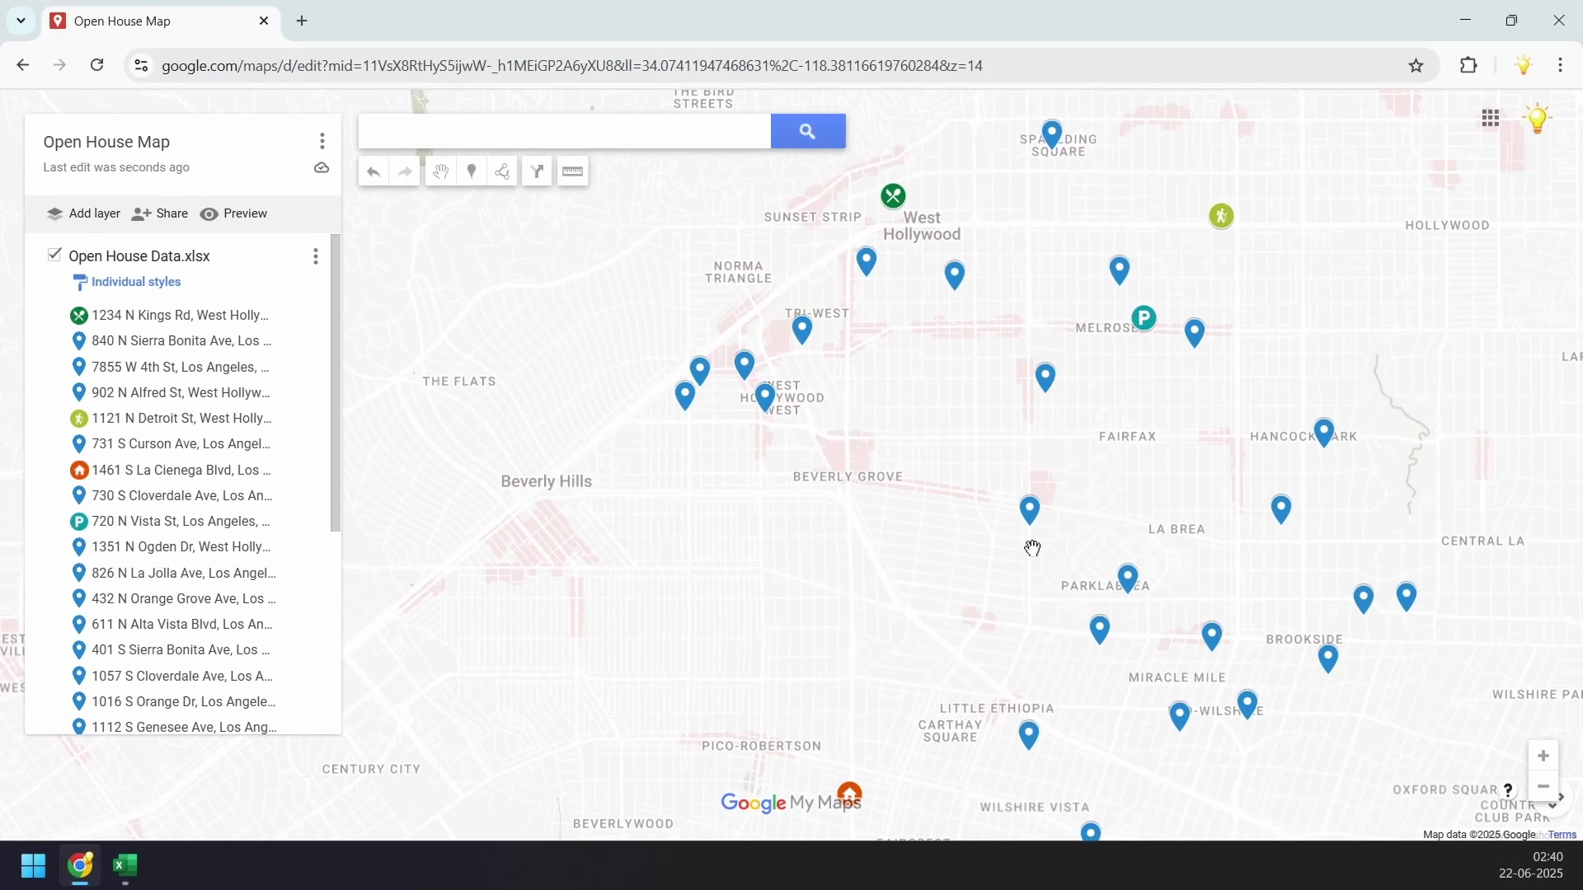
left_click(181, 369)
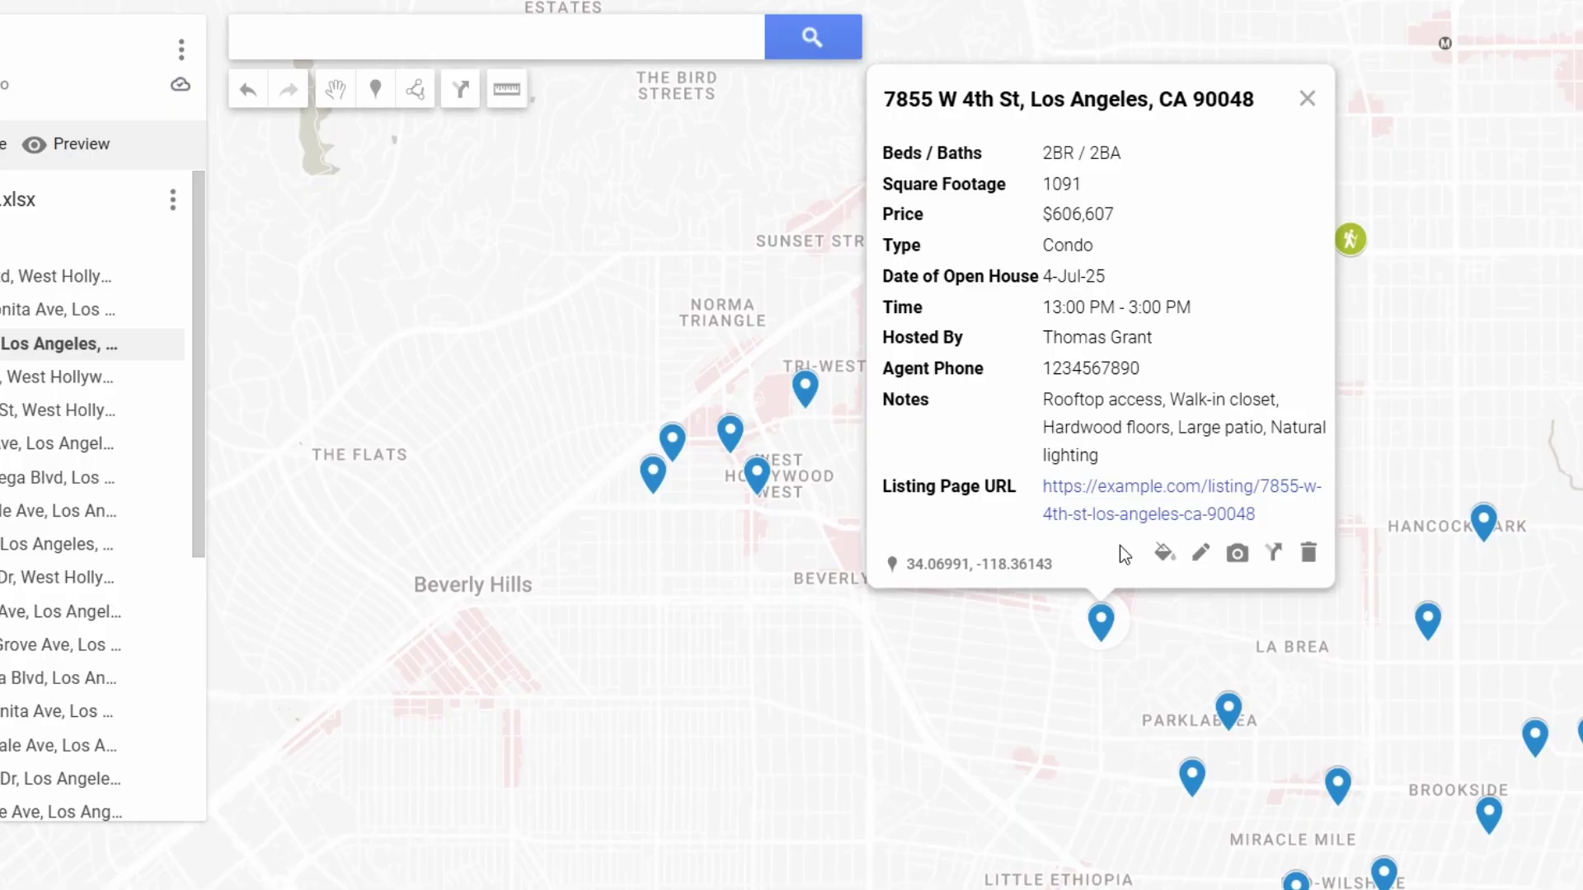
left_click(1163, 560)
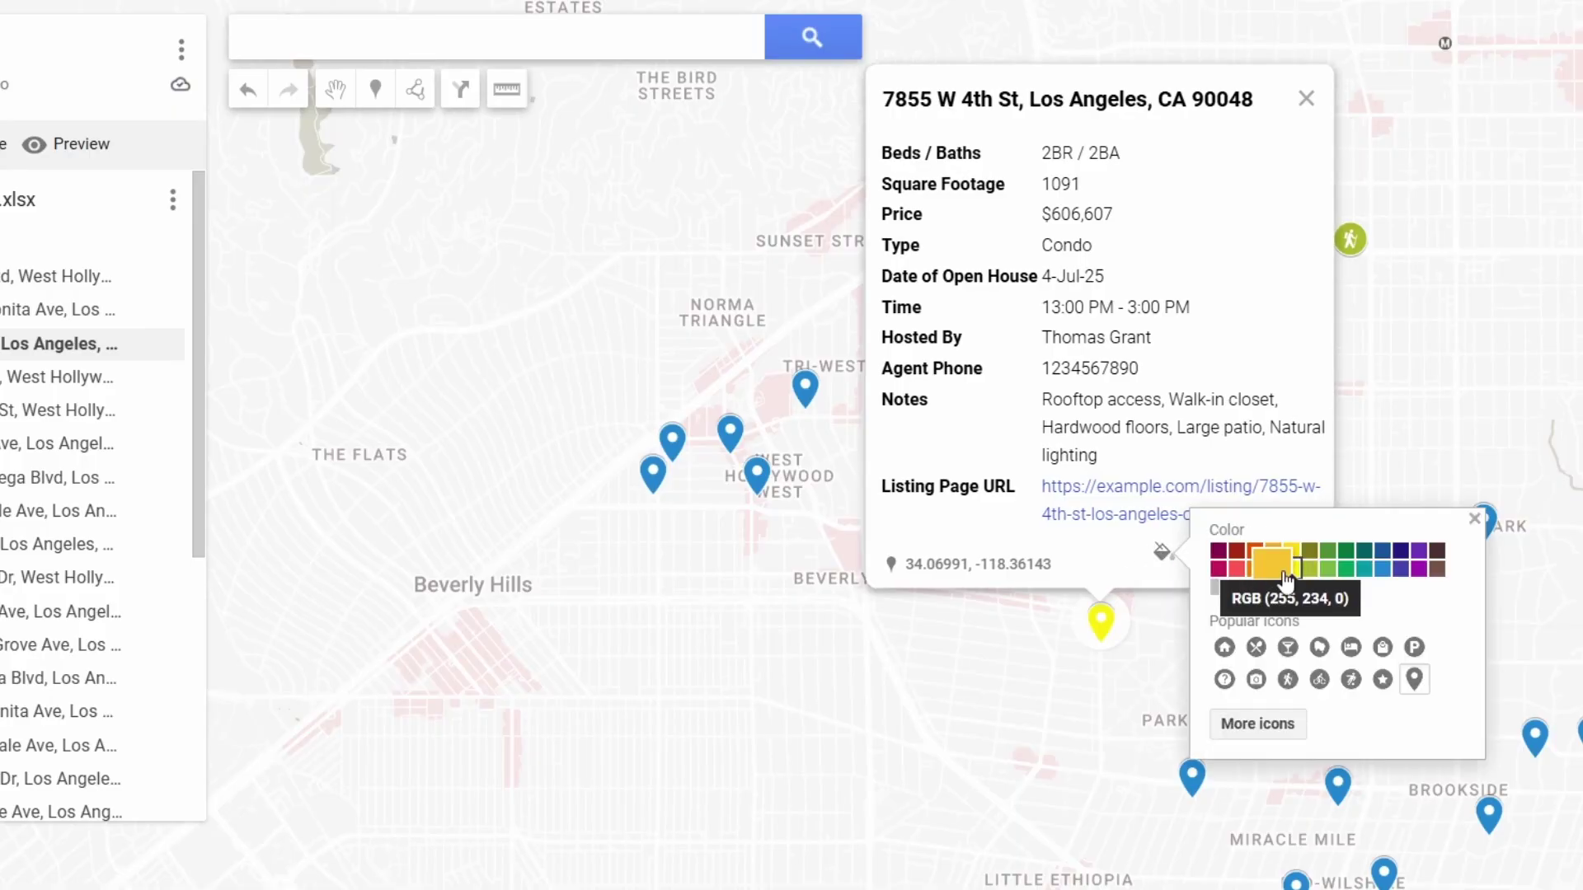
left_click(1309, 569)
left_click(1272, 643)
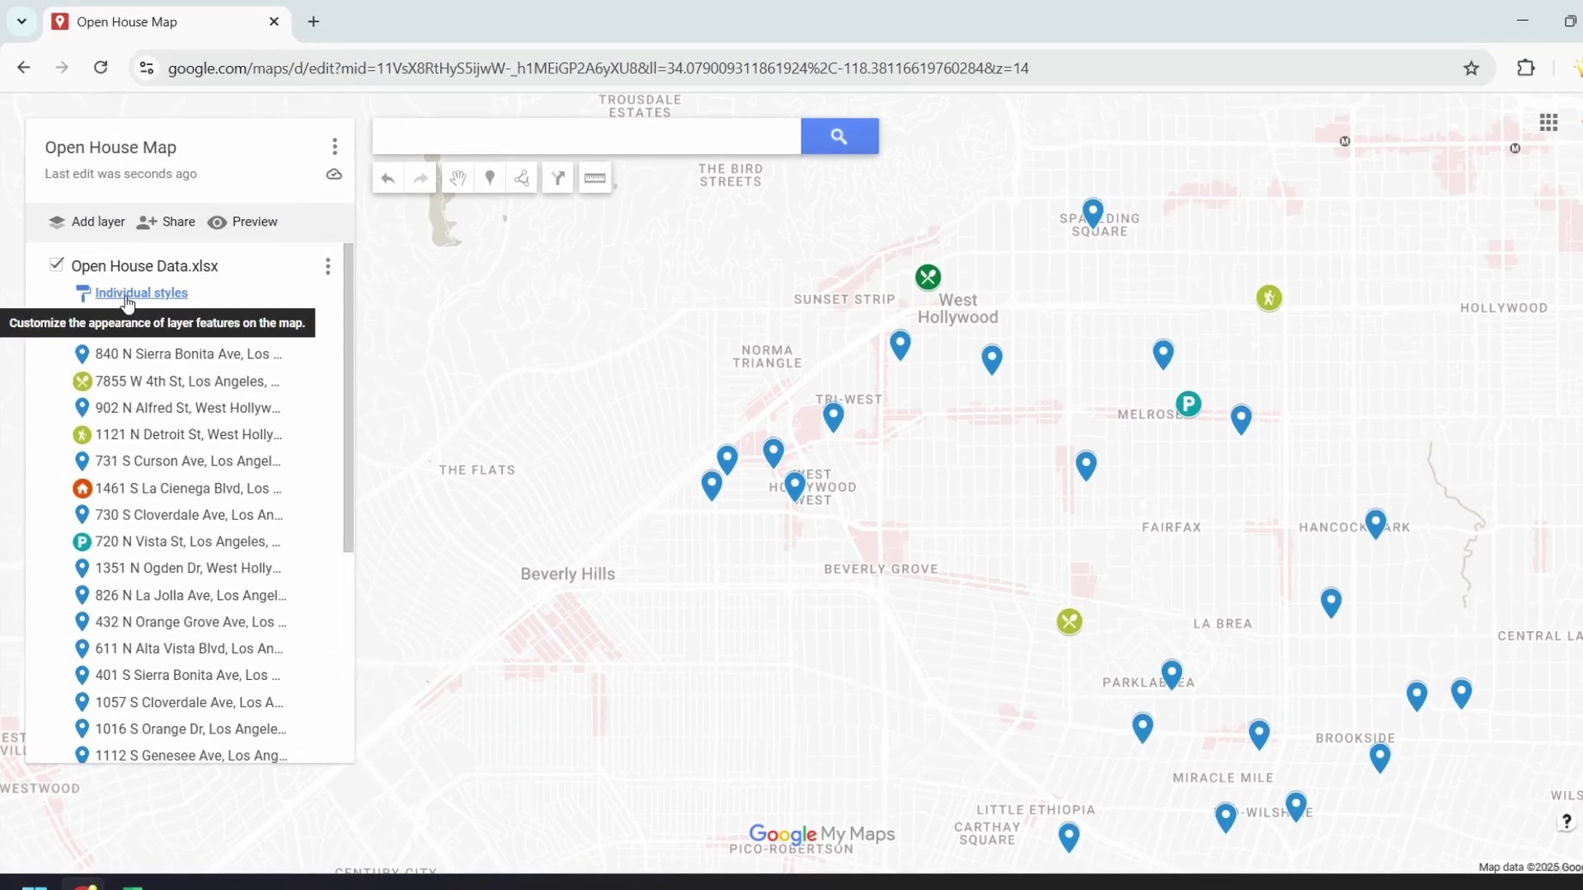
- Group places by Sequence of numbers and colour the numbered markers orange, showing all 28
left_click(126, 299)
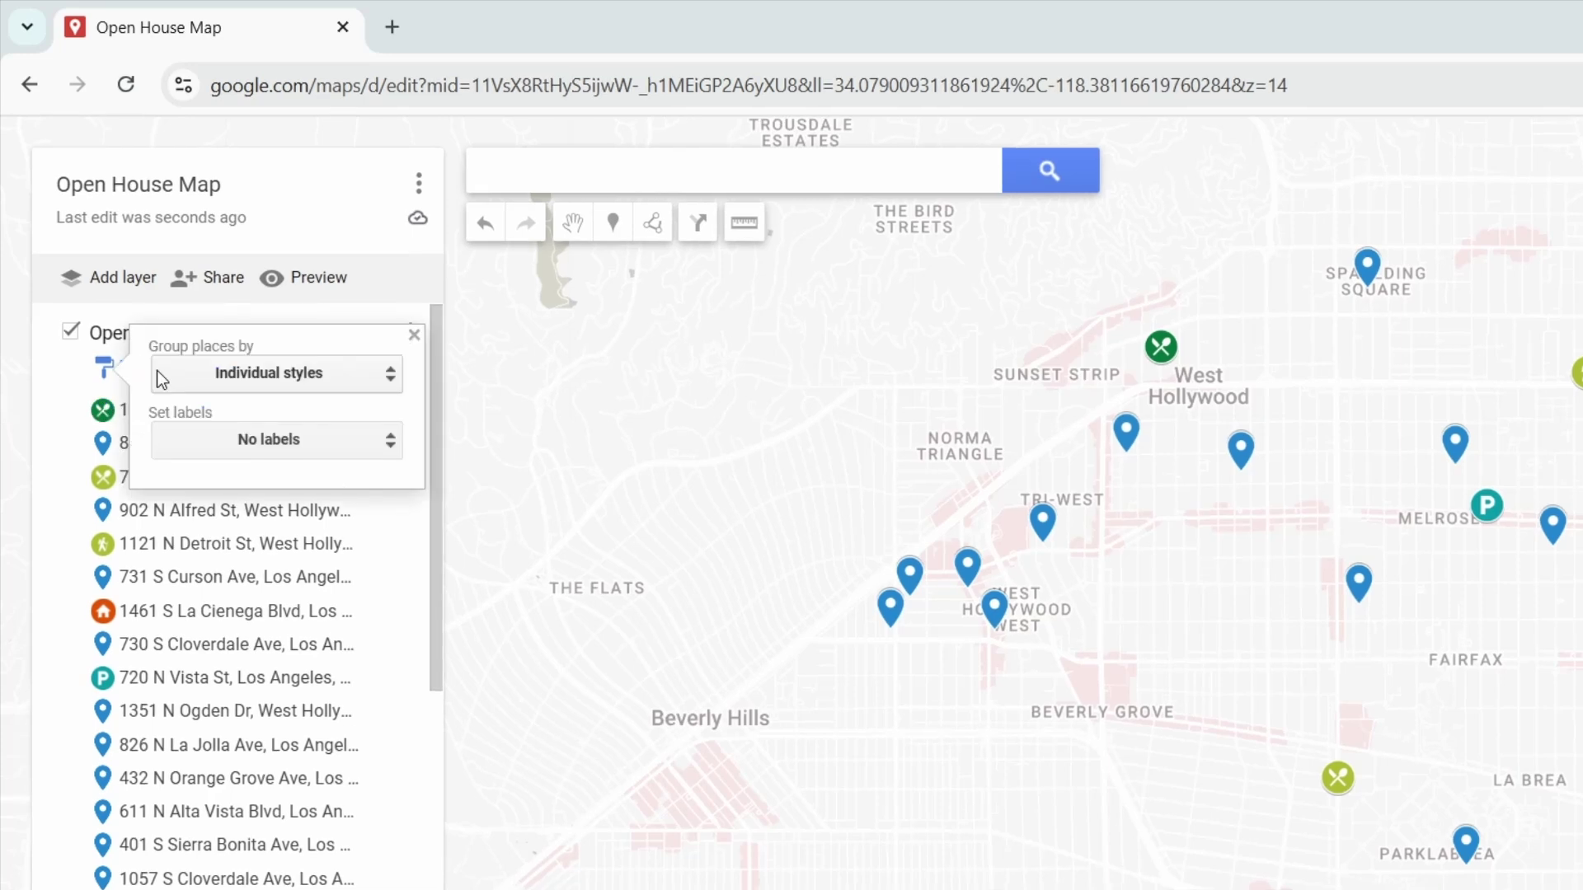
left_click(181, 301)
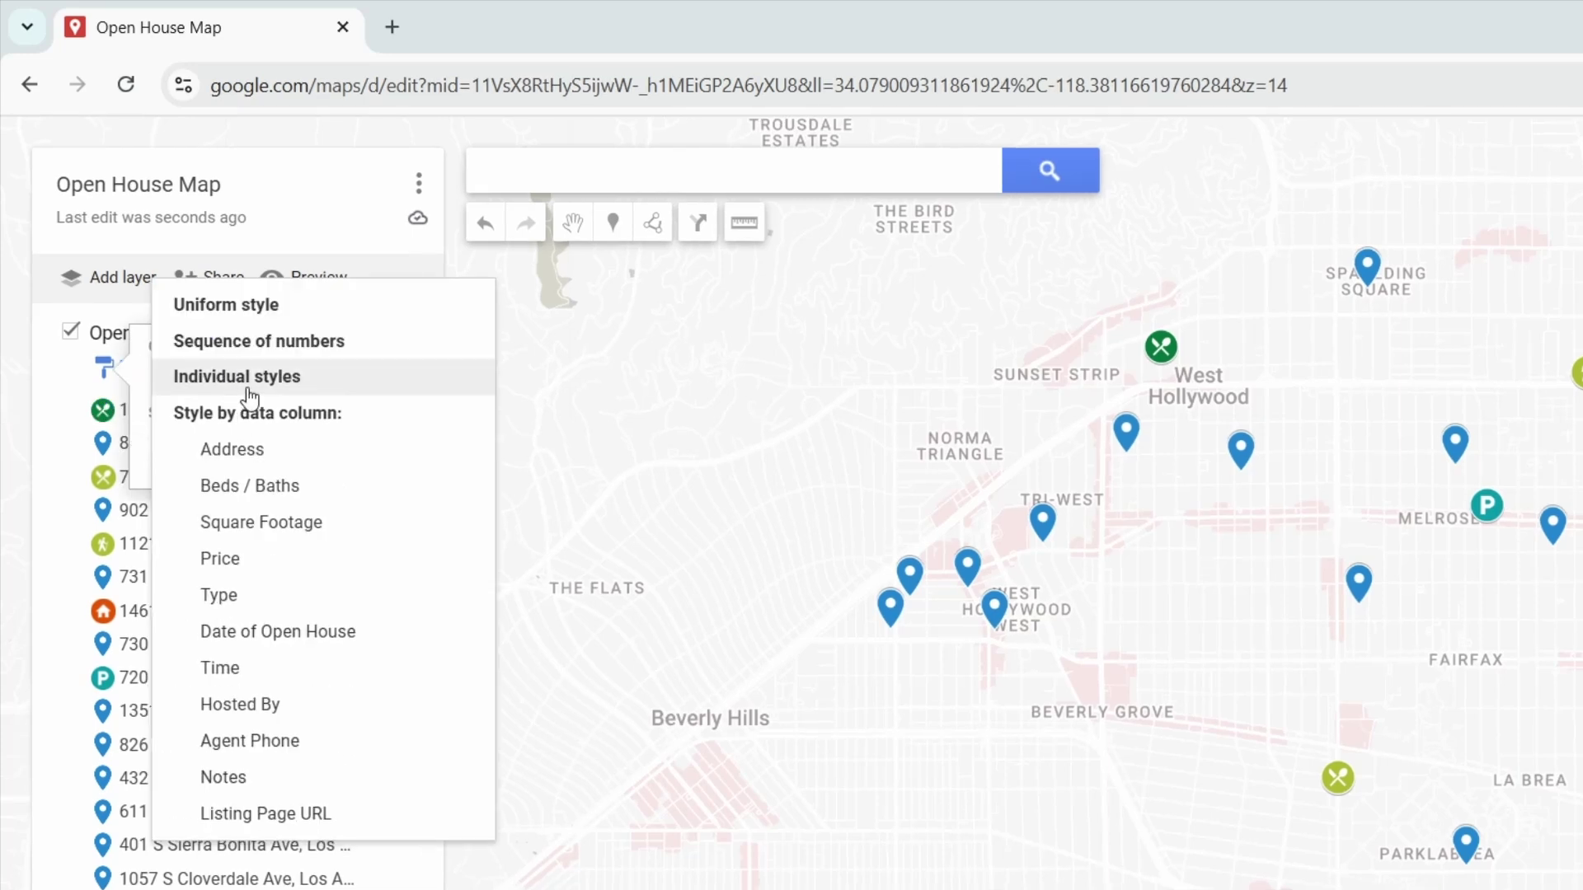
left_click(257, 348)
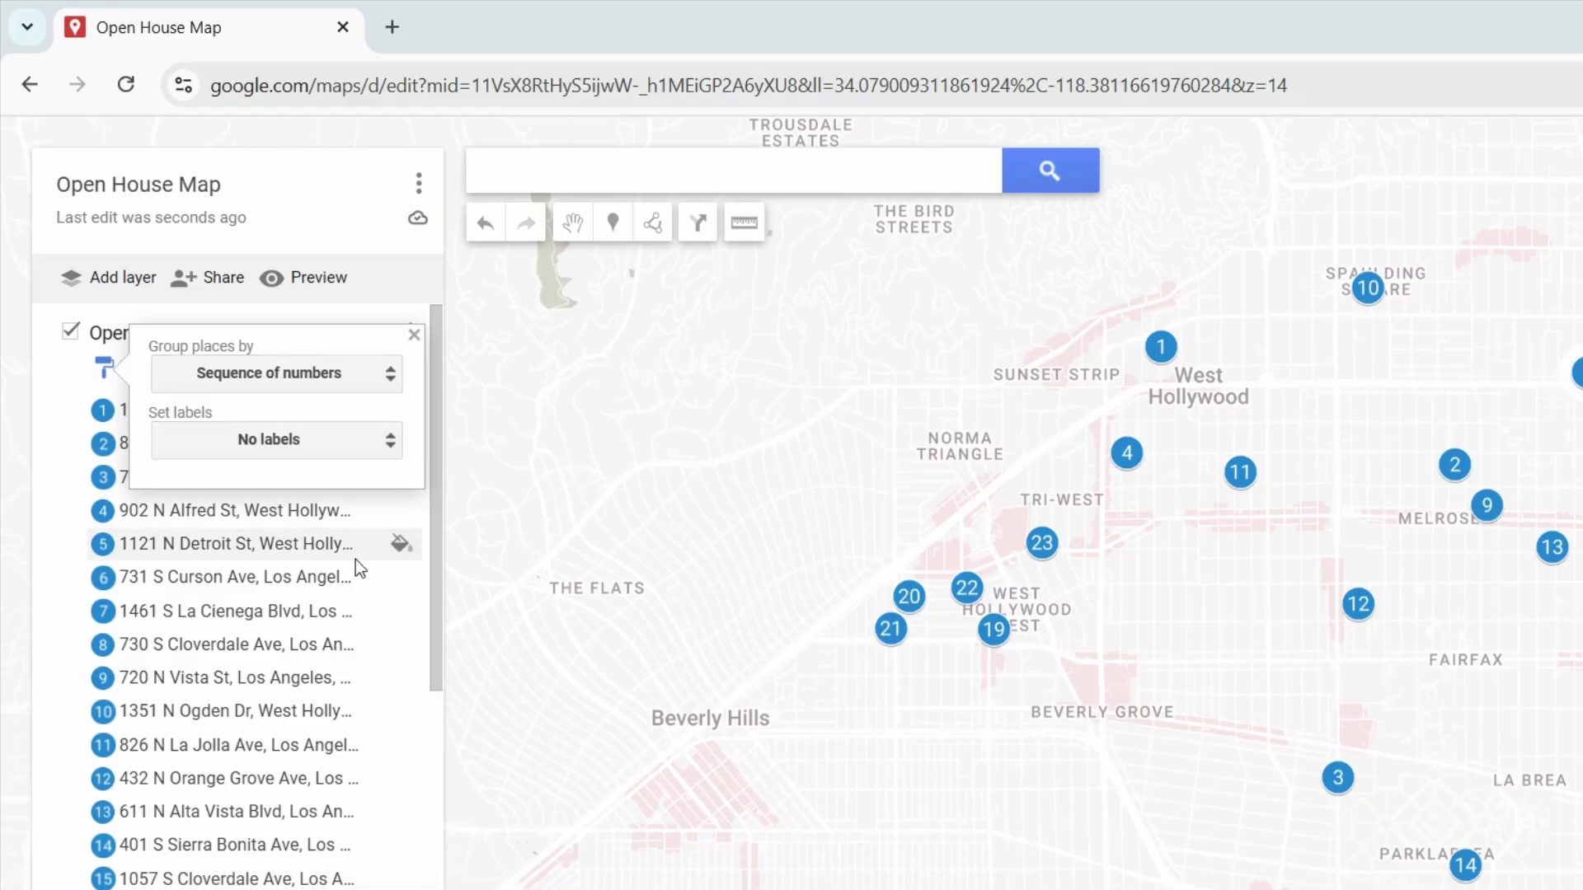
left_click(393, 546)
left_click(250, 559)
left_click(394, 444)
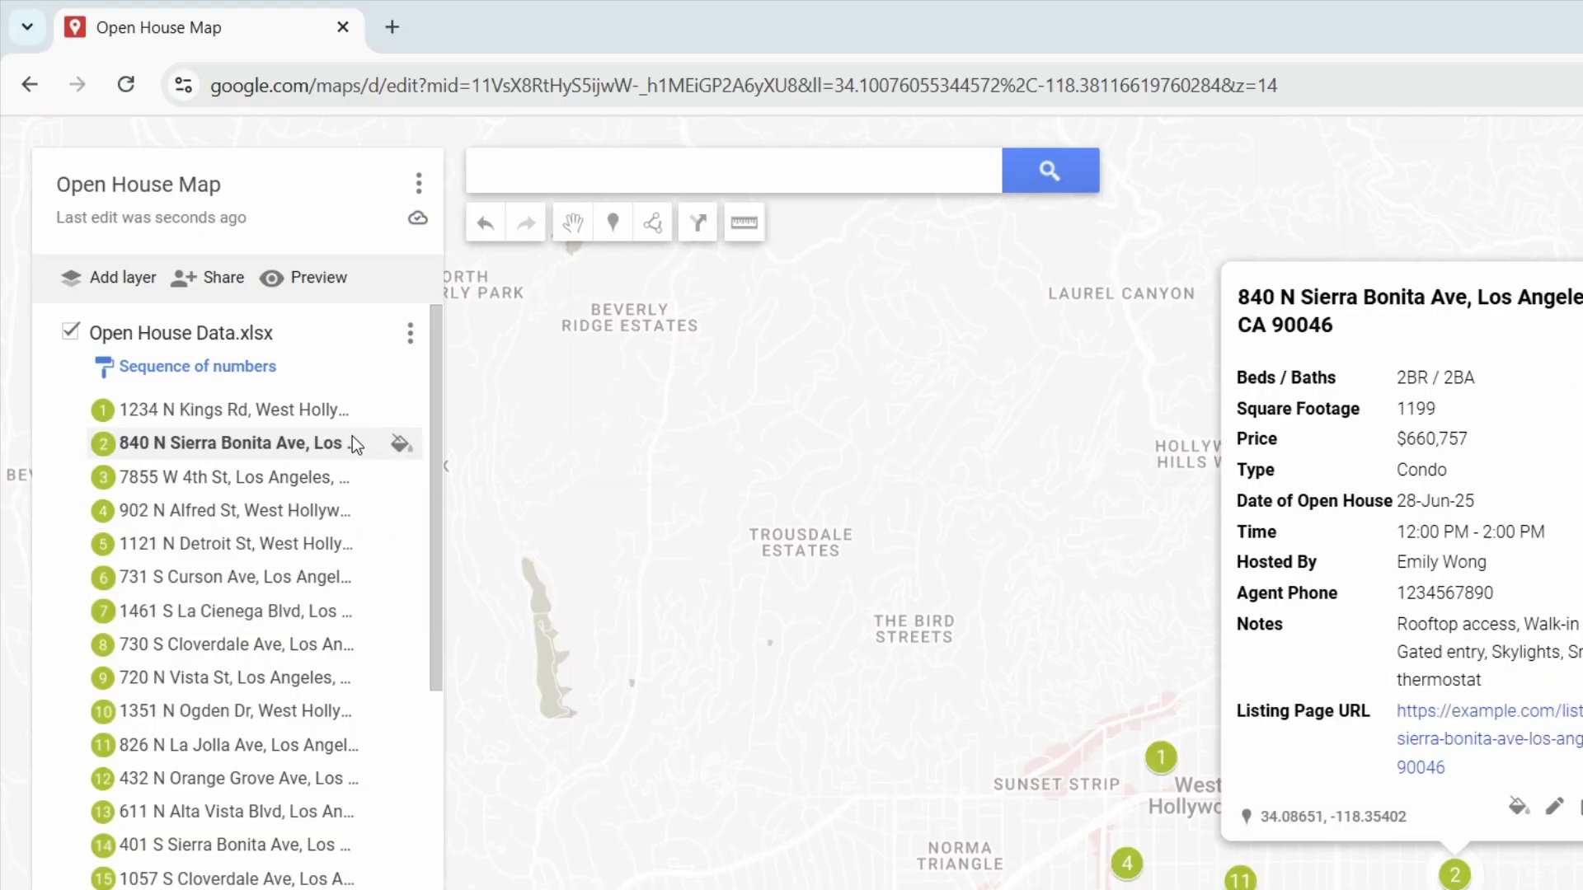
left_click(196, 443)
left_click(717, 616)
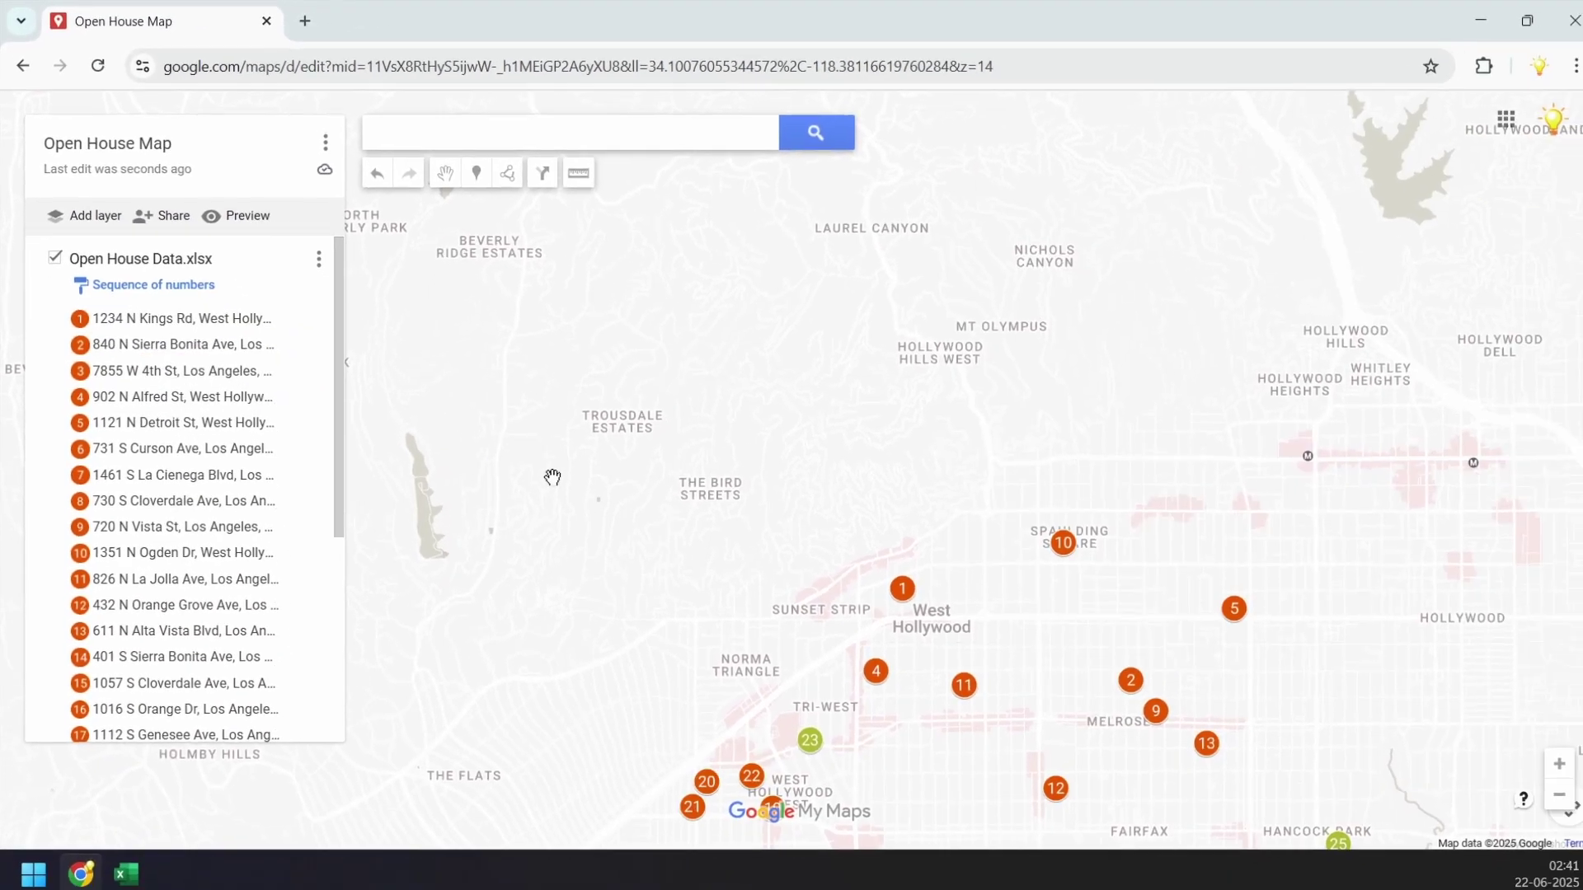
left_click_drag(717, 616, 673, 255)
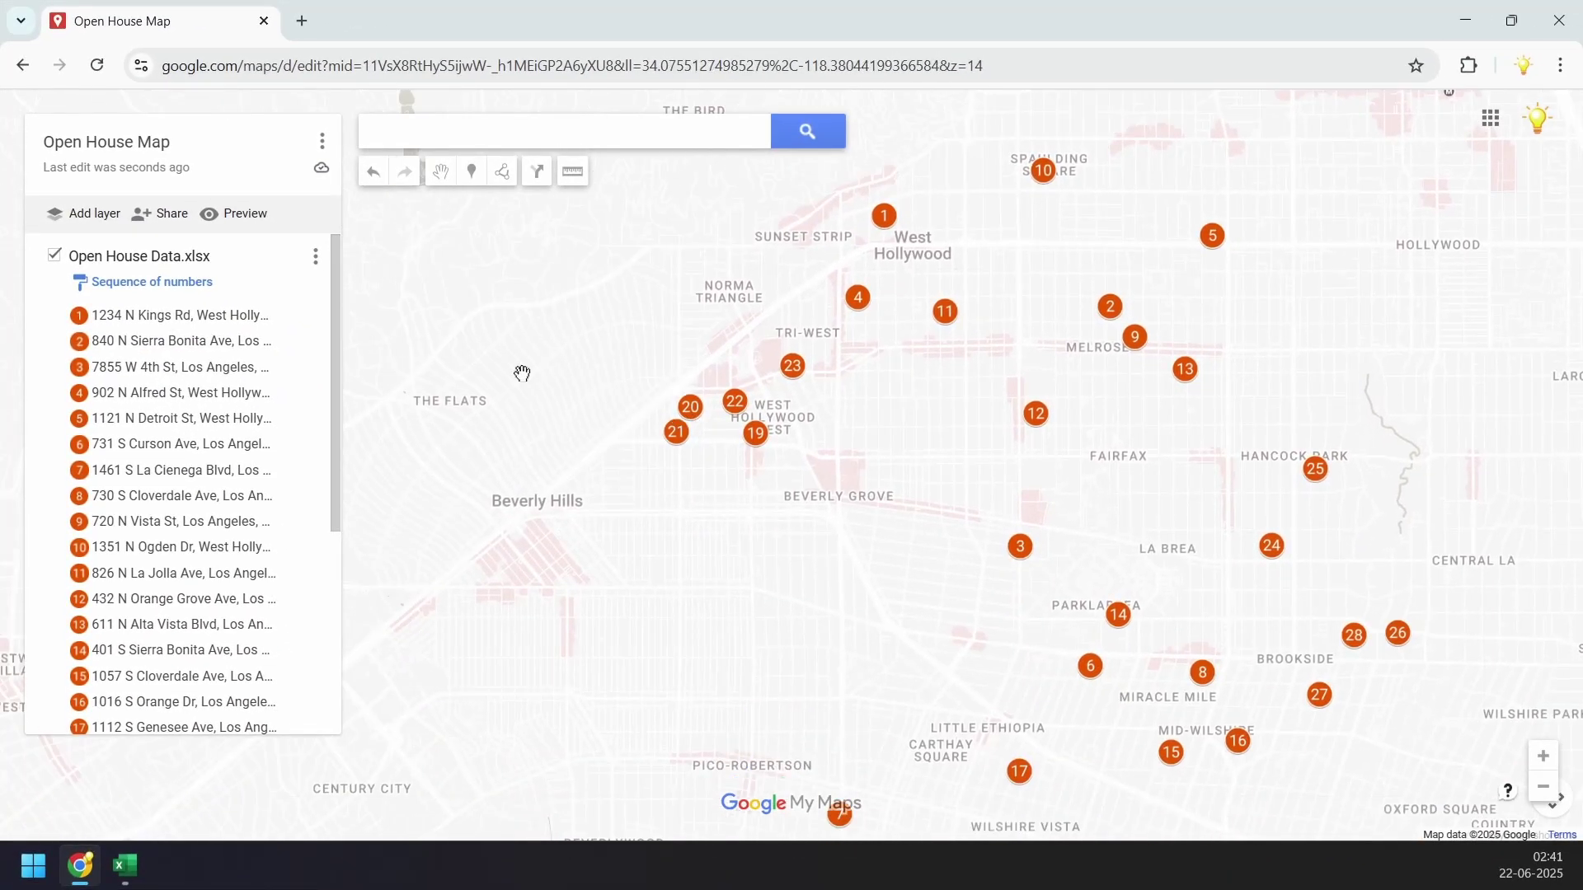
- Set Group places by to Uniform style so every house shares the house icon
left_click(112, 282)
left_click(202, 290)
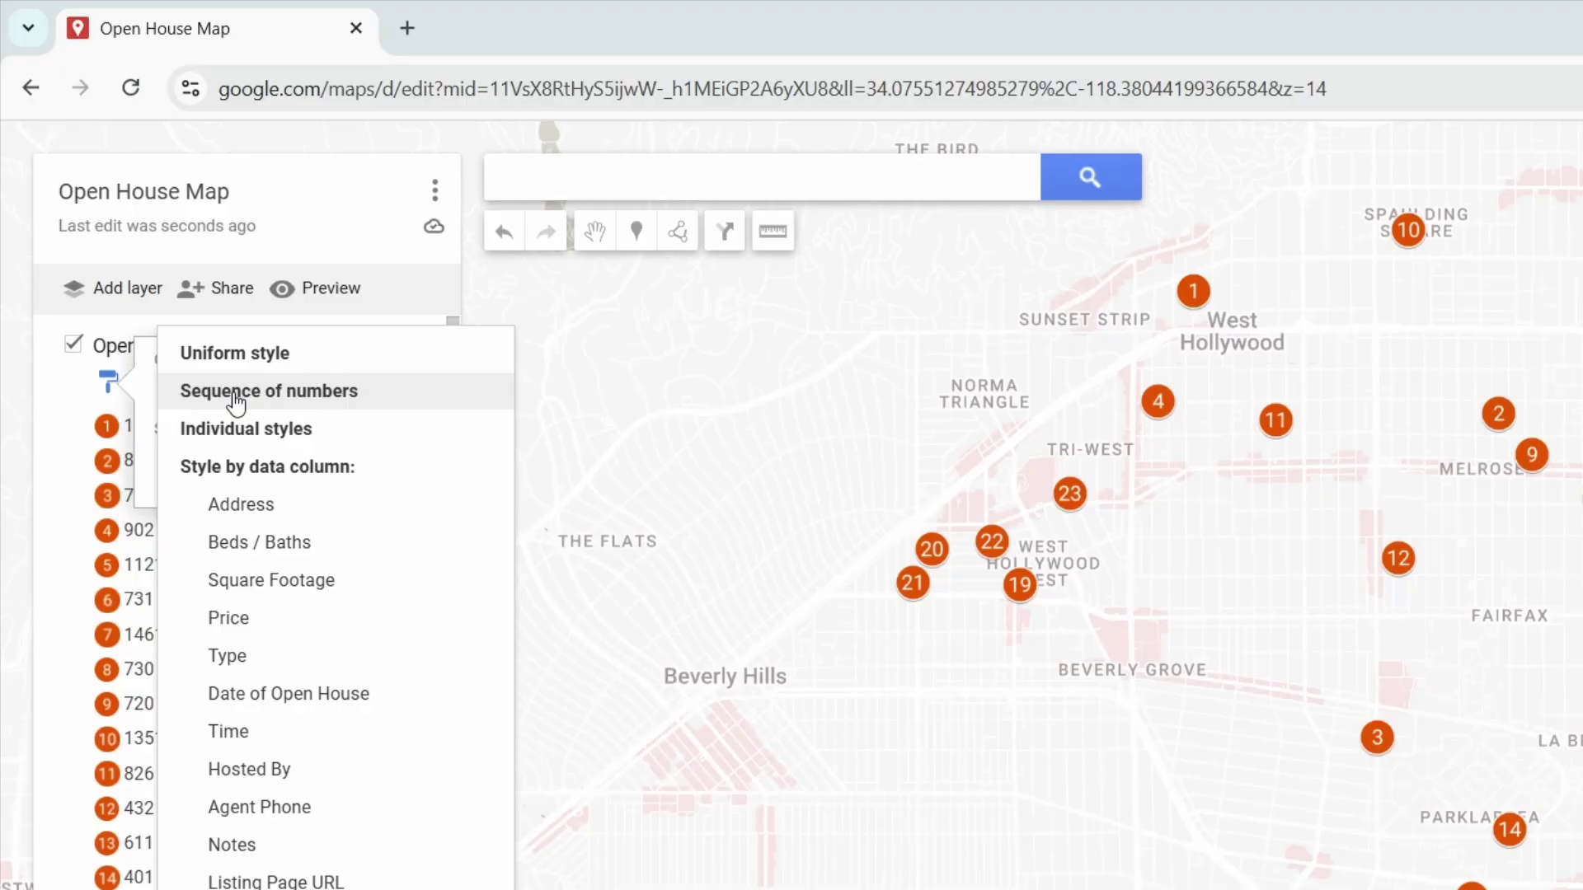
left_click(264, 362)
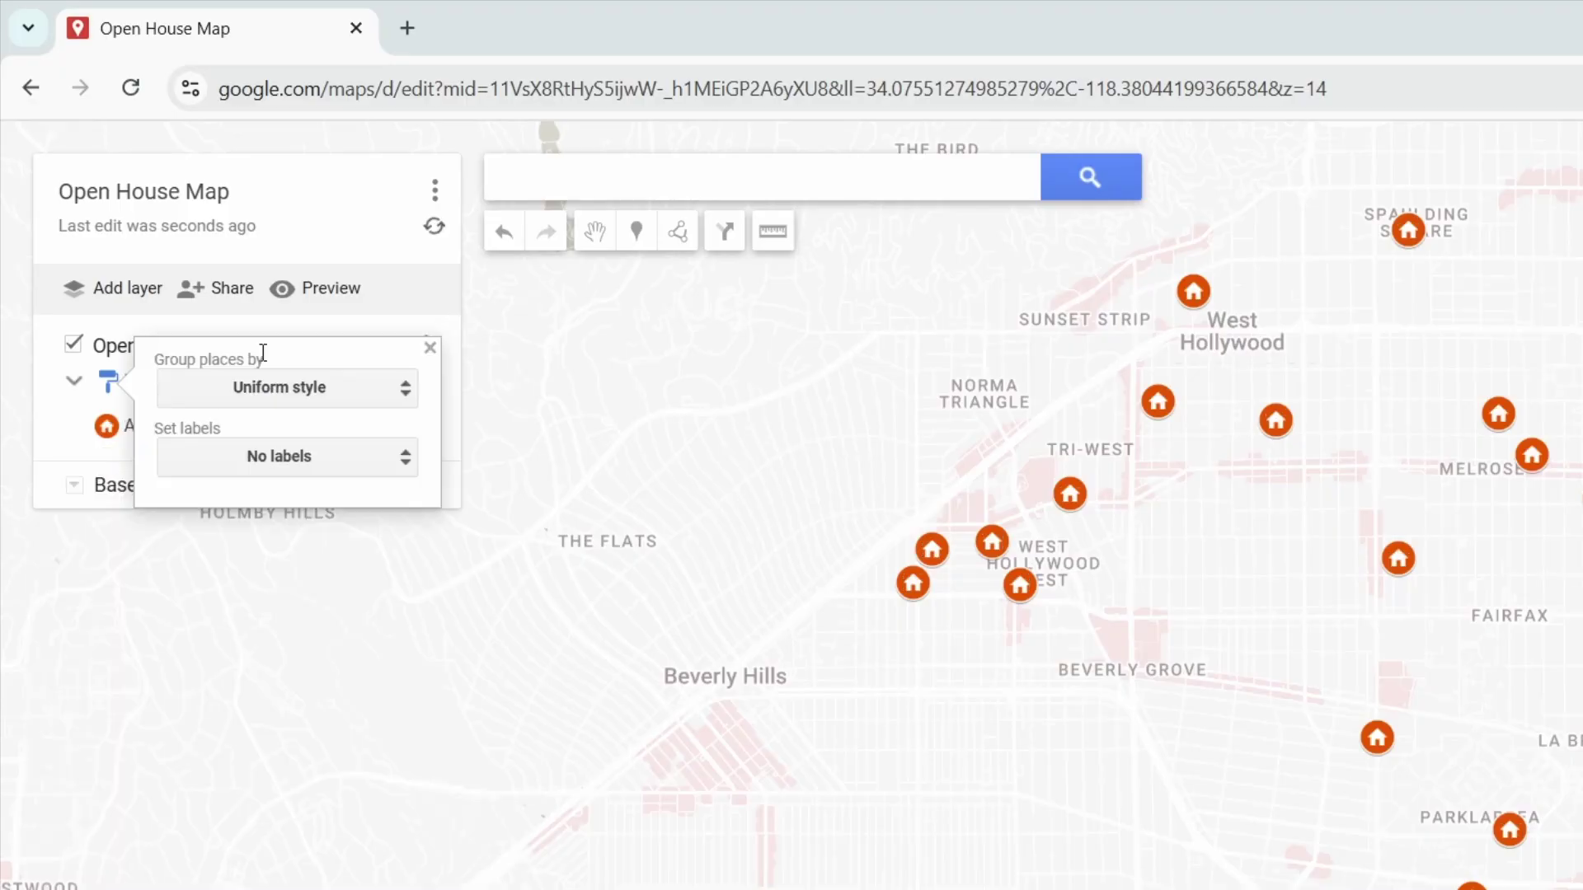
- Label the markers with Beds / Baths, after trying Date and Price
left_click(283, 458)
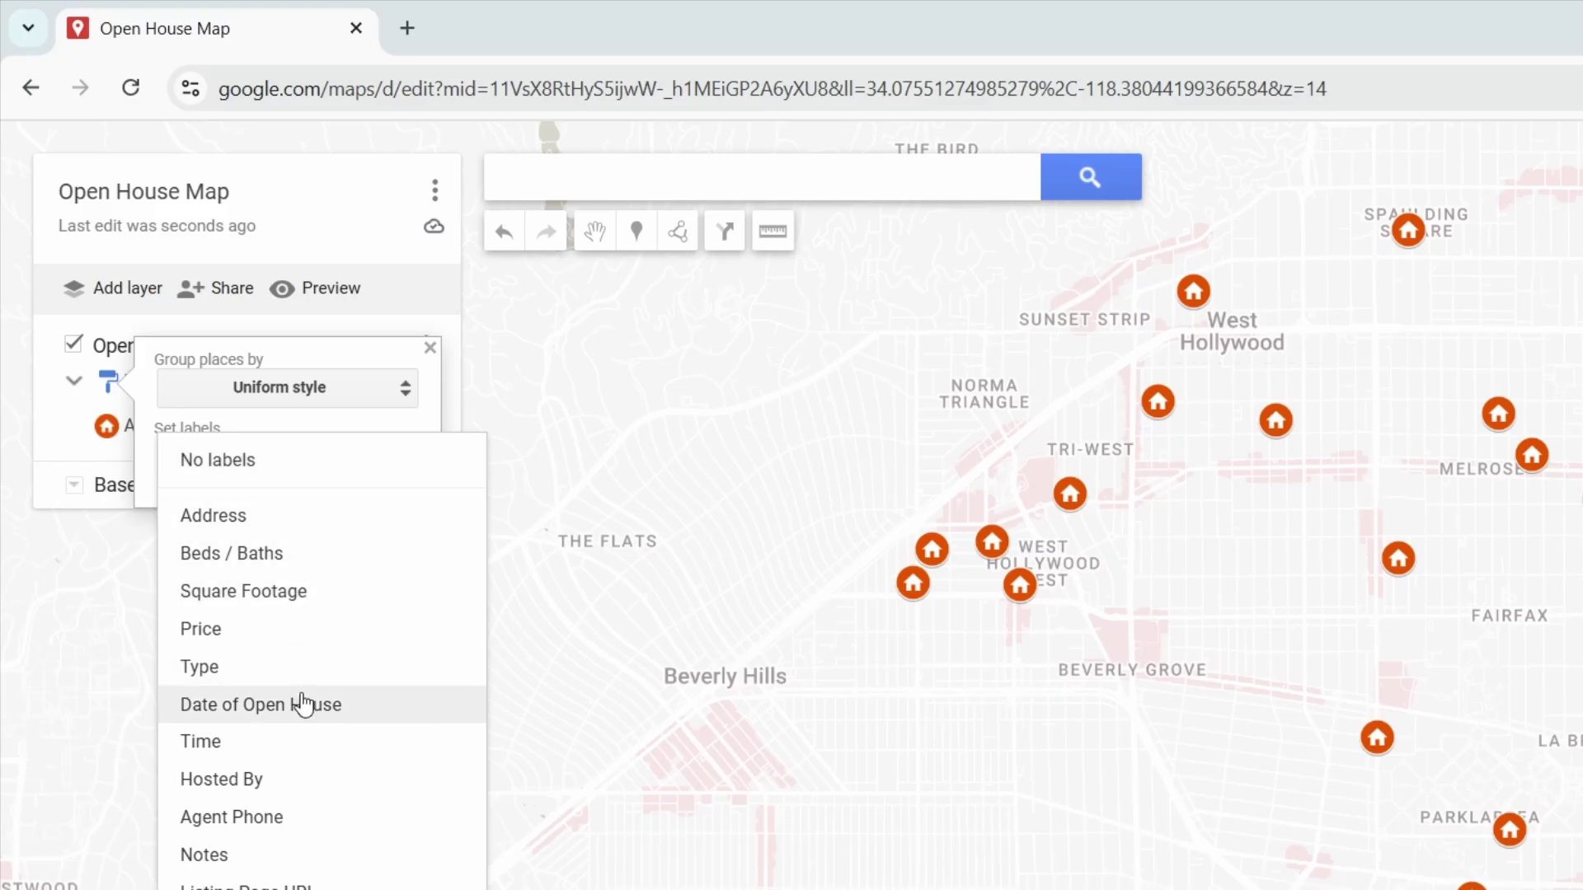
left_click(298, 703)
left_click(290, 458)
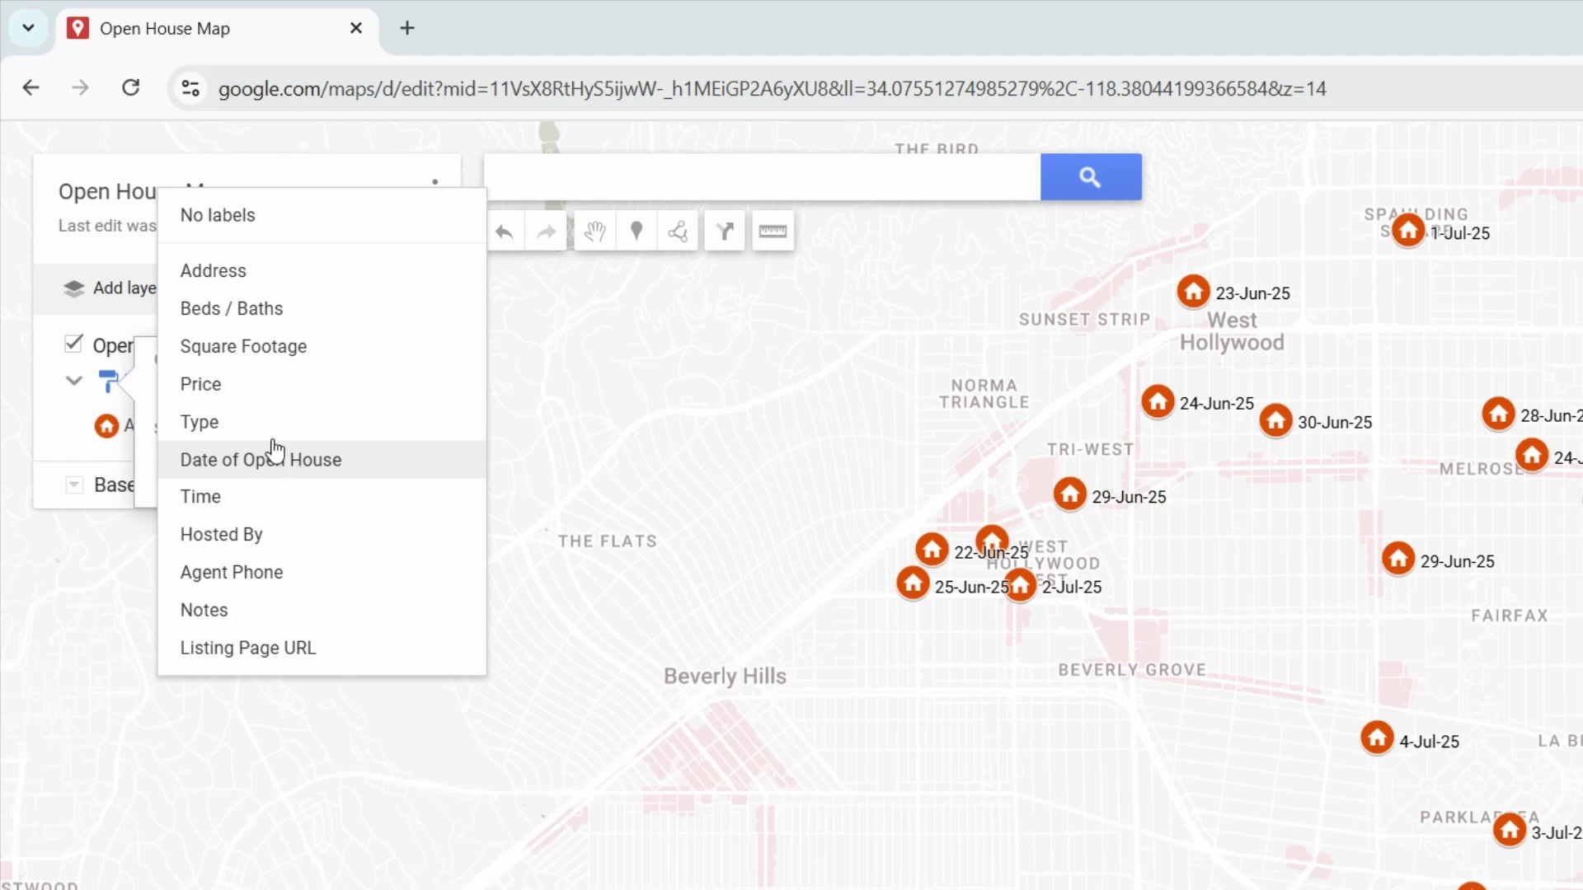
left_click(243, 394)
left_click(279, 460)
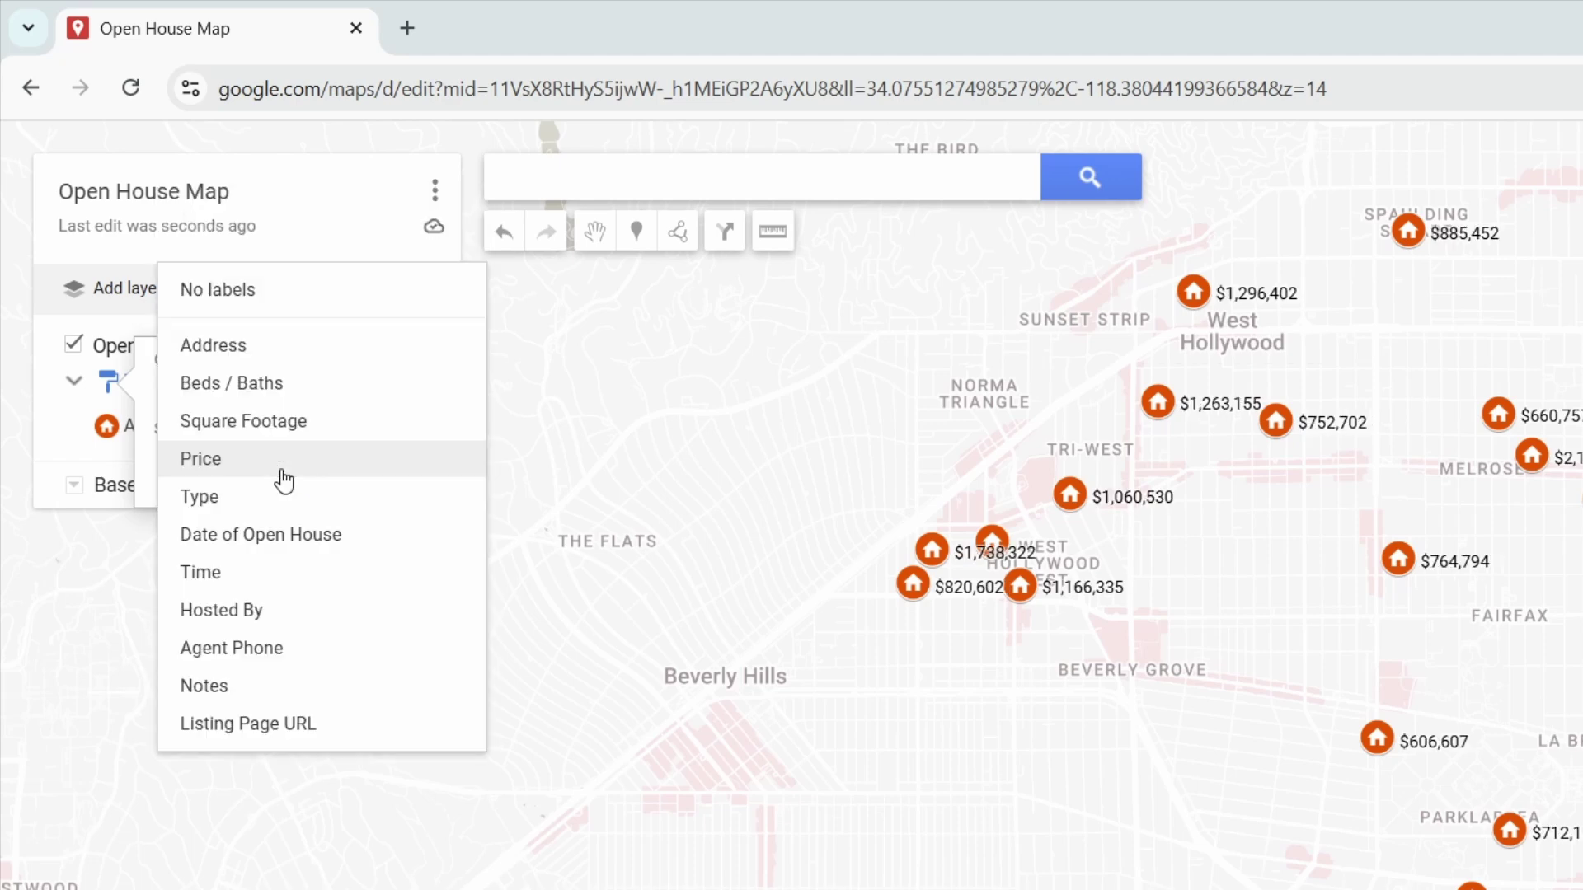
left_click(265, 394)
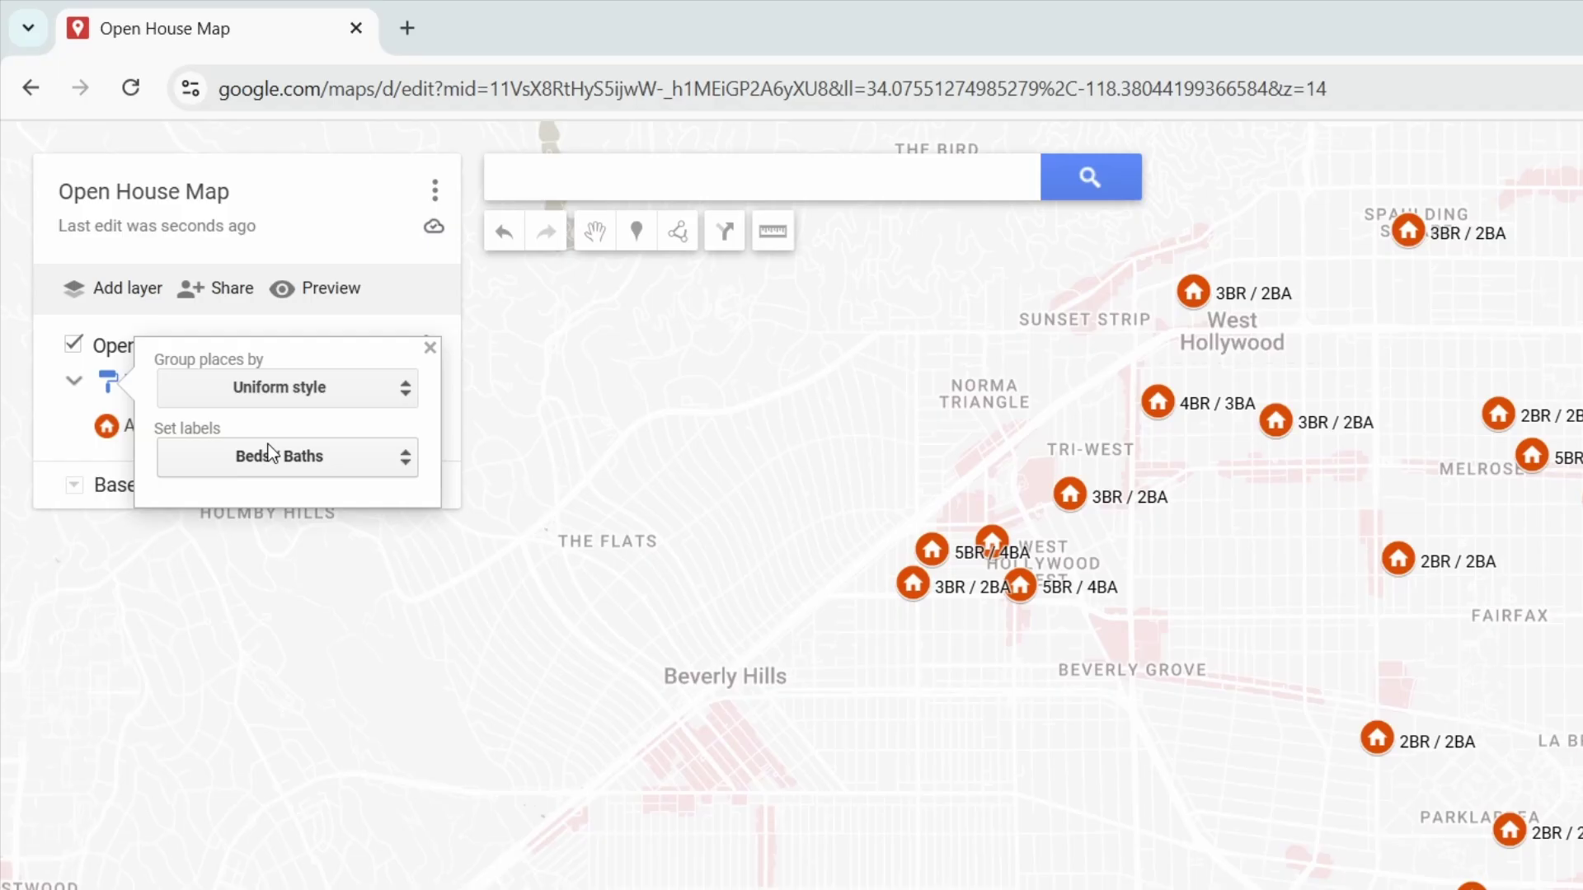
left_click_drag(577, 494, 507, 463)
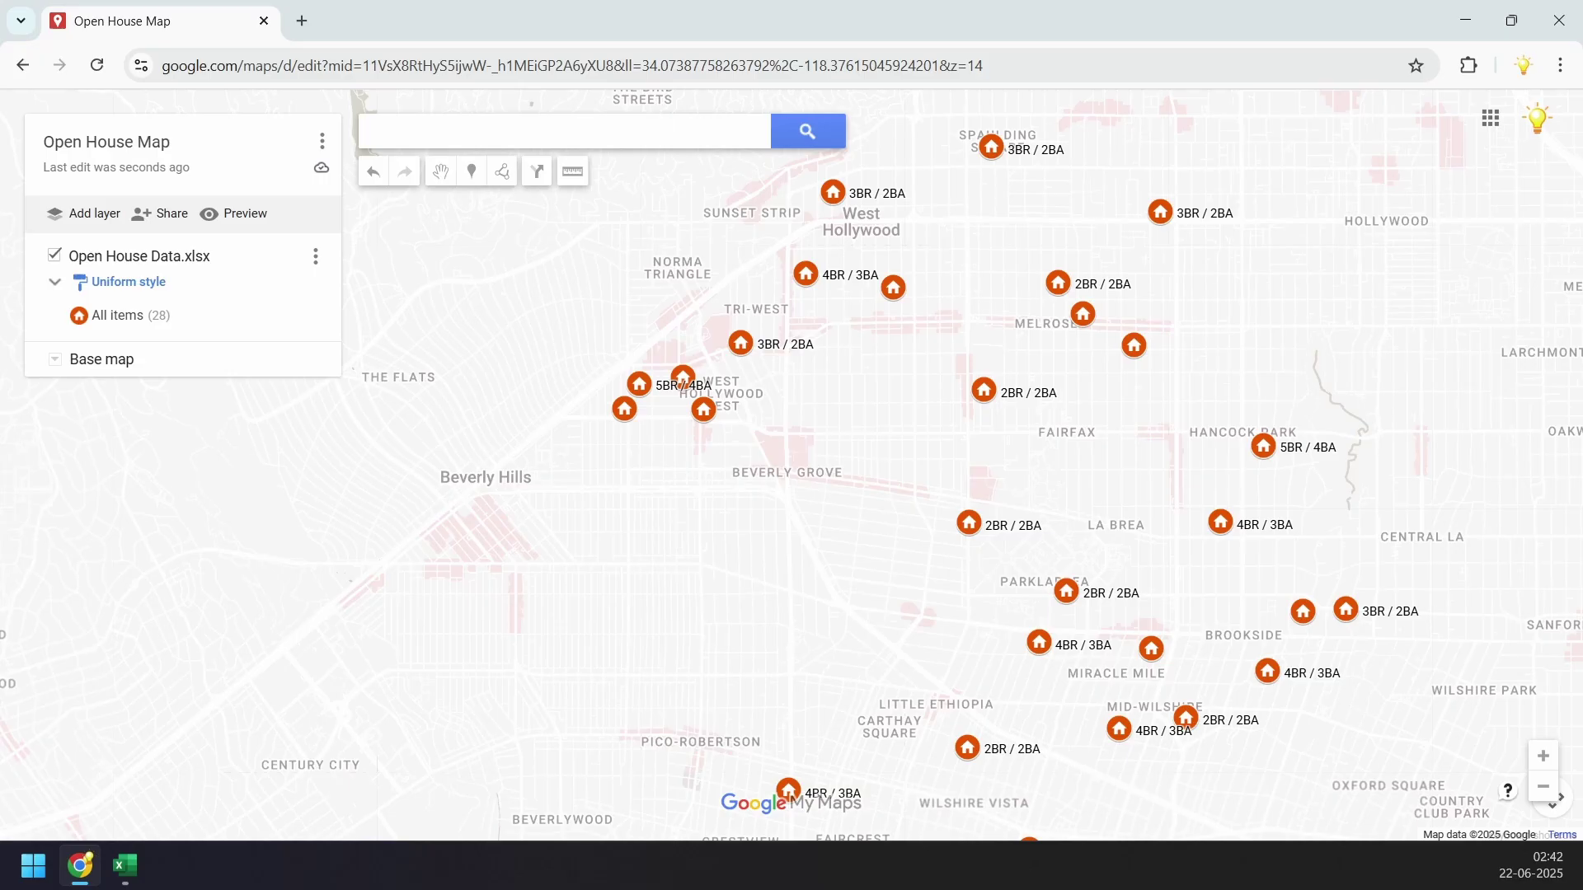
- Pick a detailed base map, allow anyone with the link to view, and copy the link
left_click(55, 360)
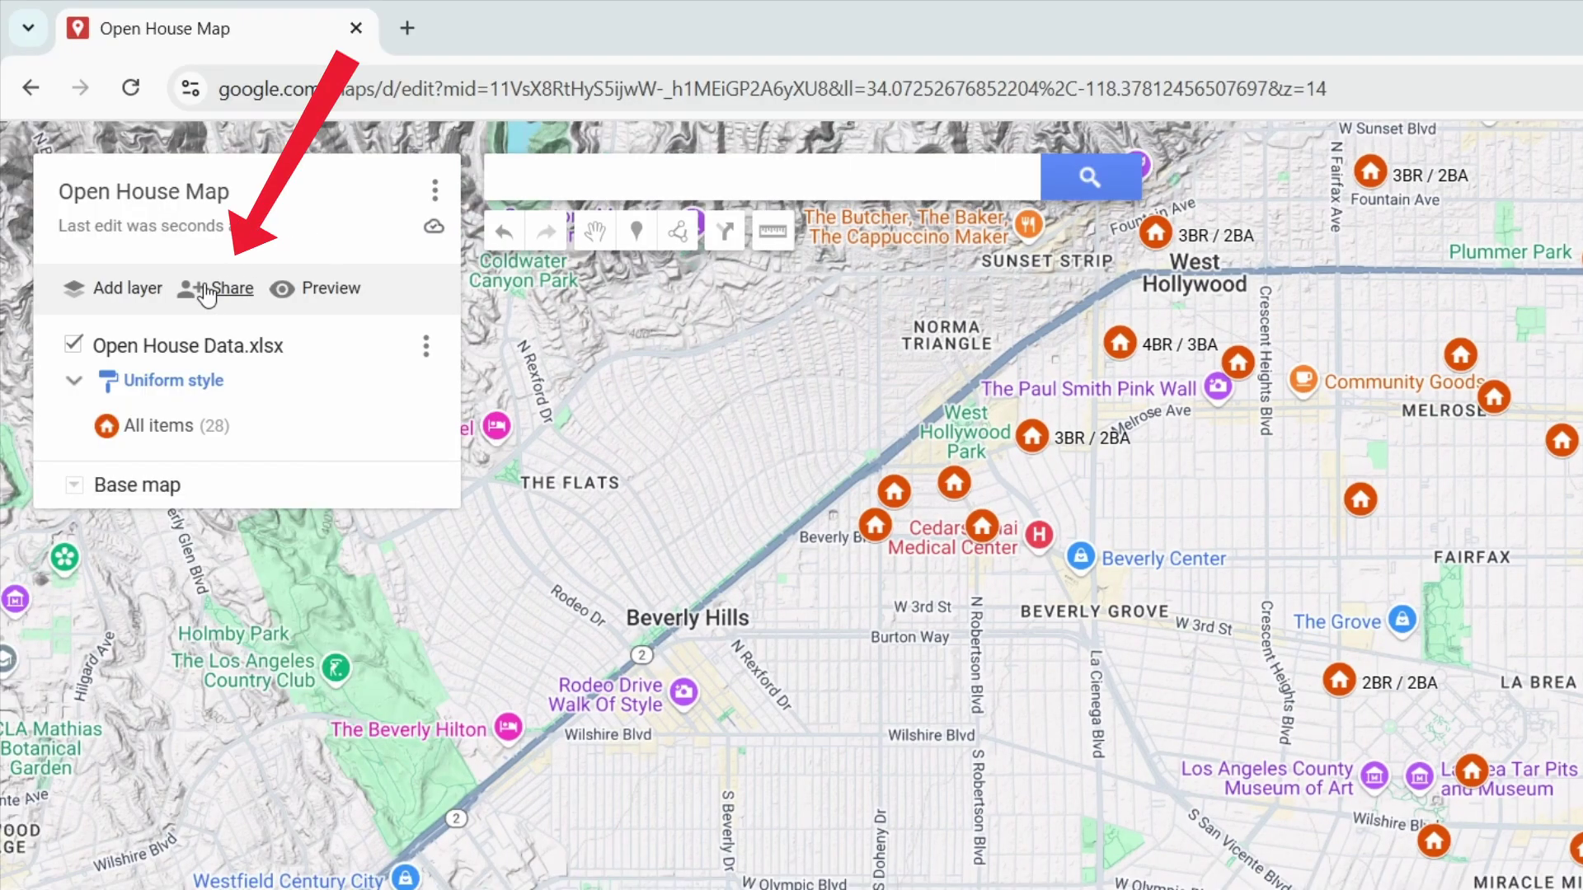
left_click(208, 288)
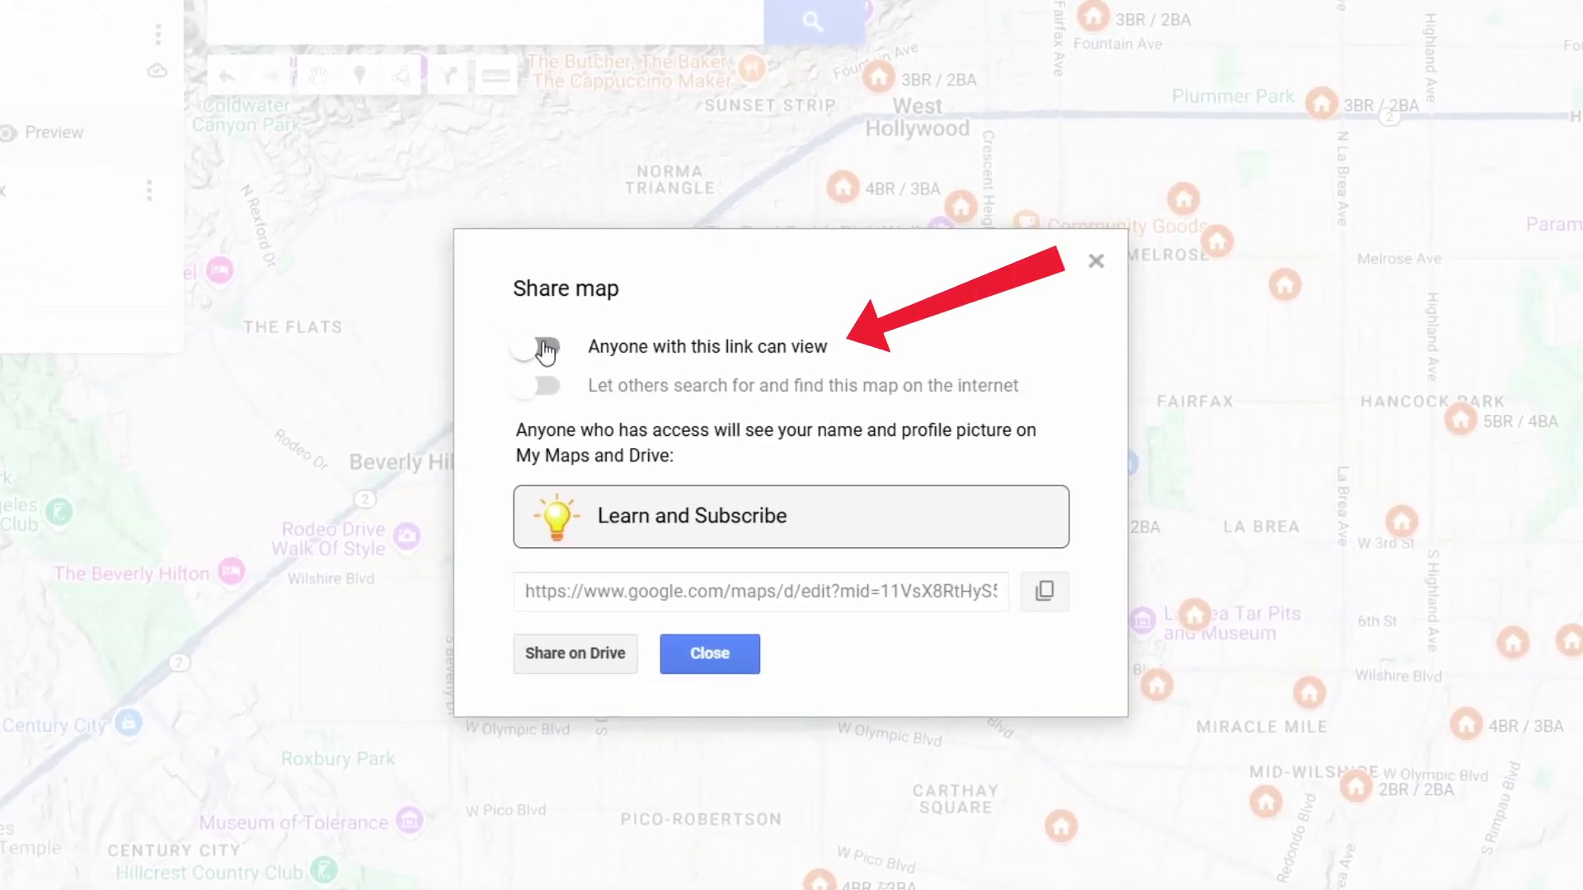
left_click(544, 348)
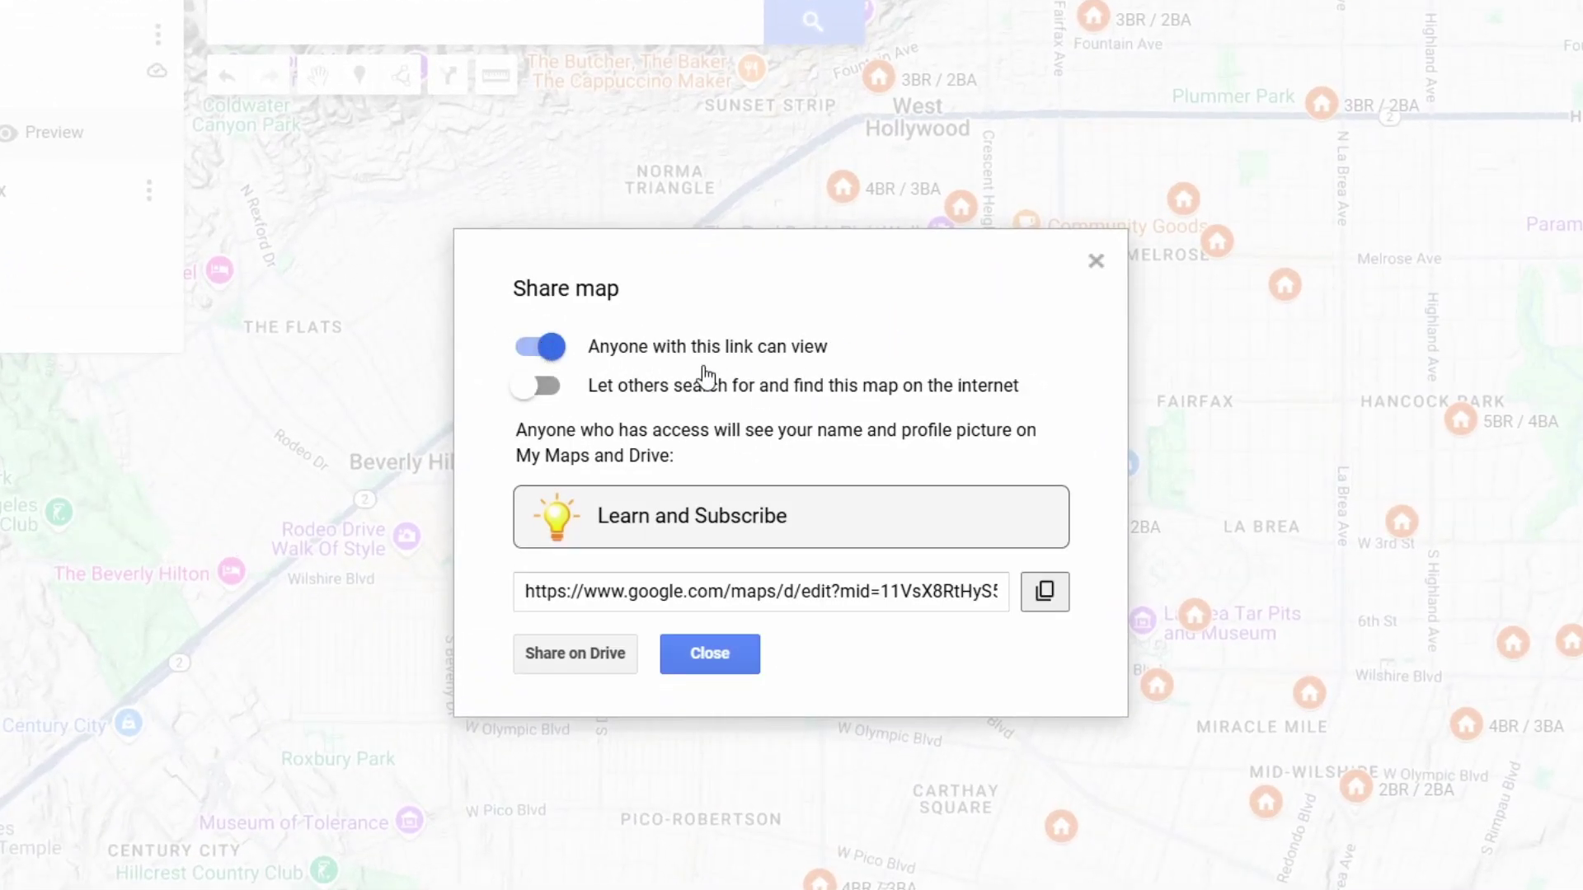
left_click(1057, 588)
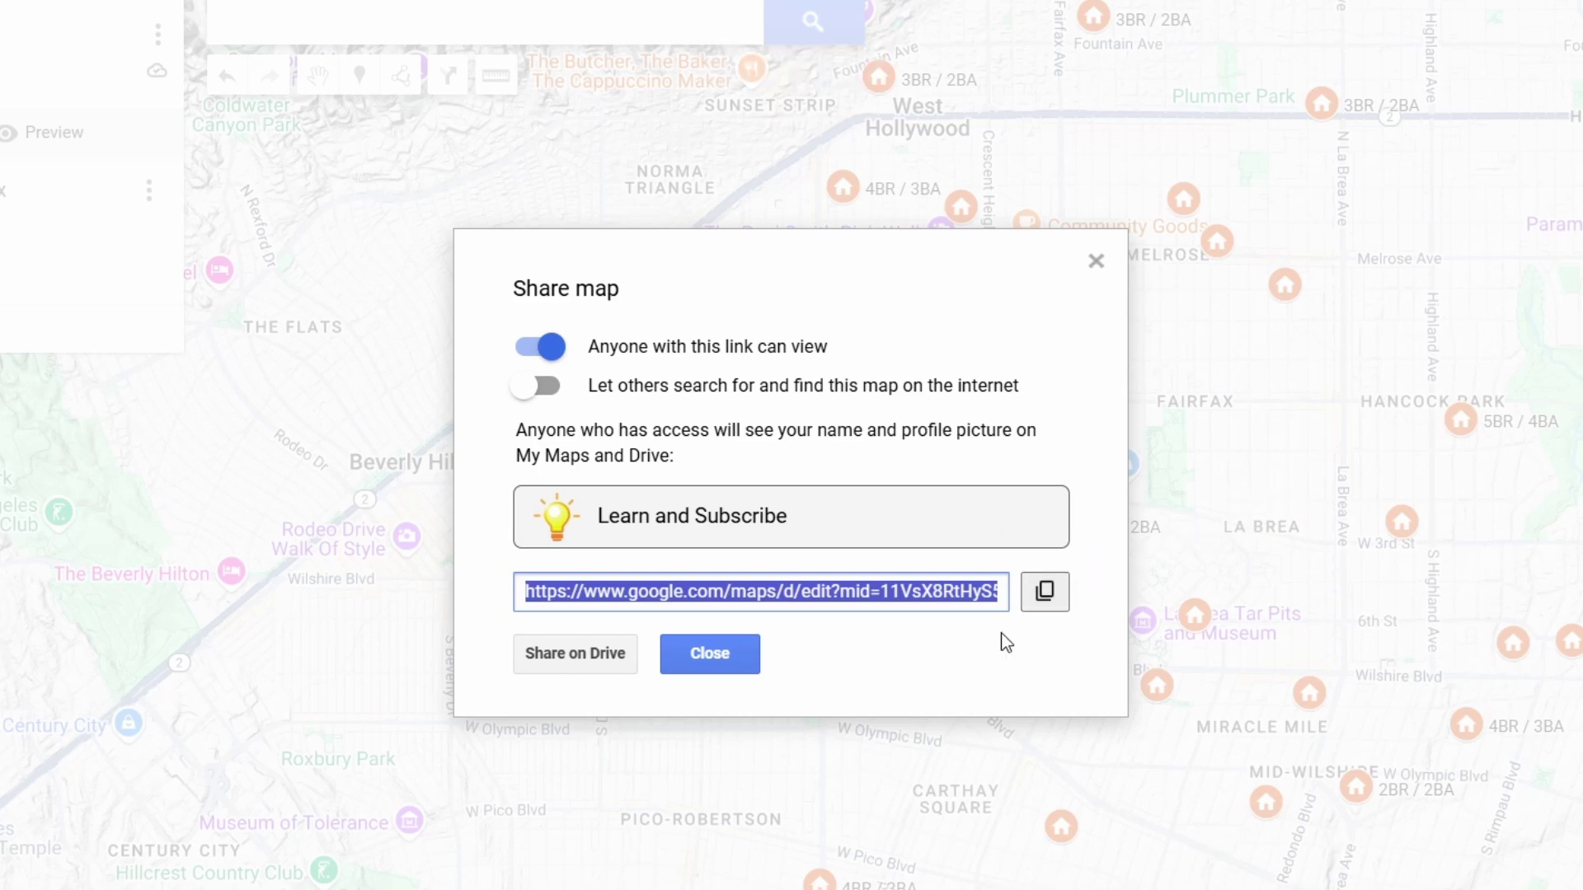
- Load the copied share link in a new incognito window
key("ctrl+shift+n")
key("ctrl+v")
key("Return")
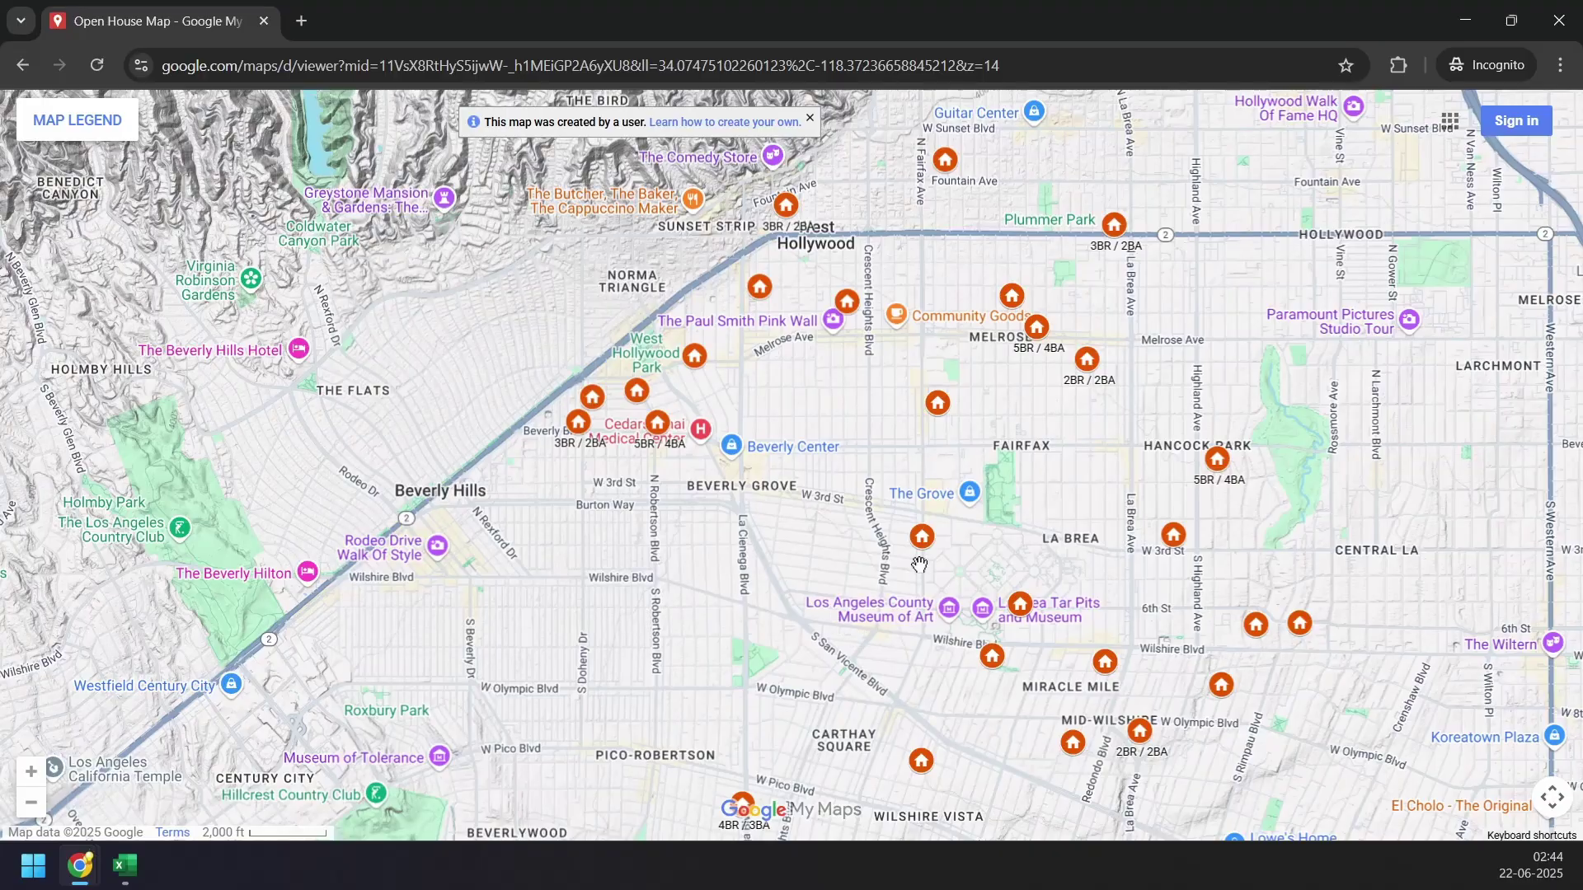
- In the shared view, review a house's details and listing page, then get directions to it
left_click(923, 537)
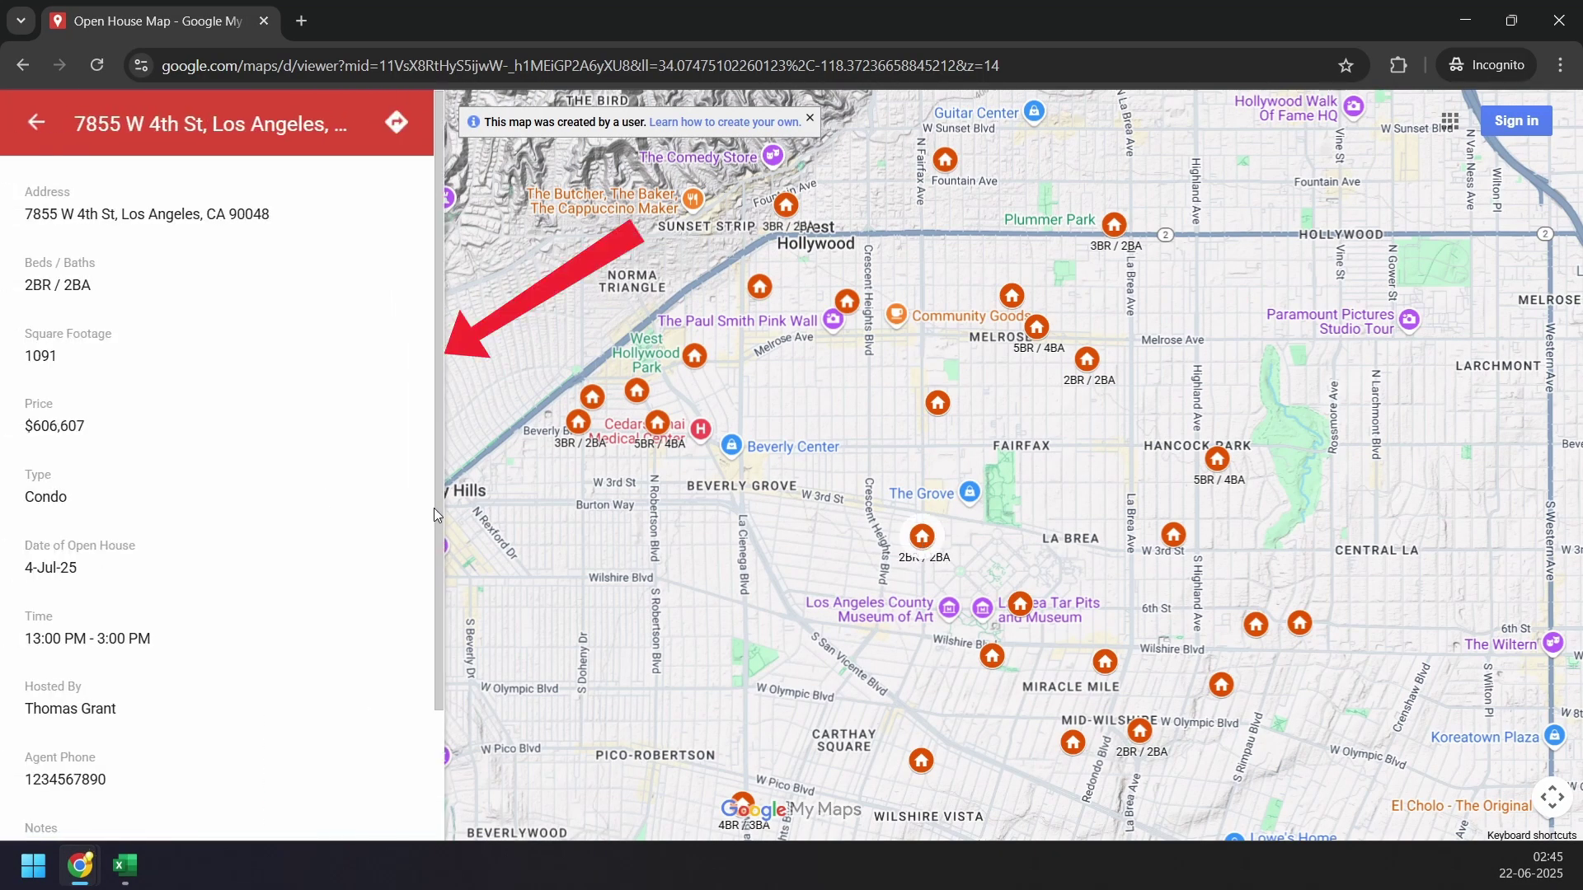
scroll(240, 491, "down", 2)
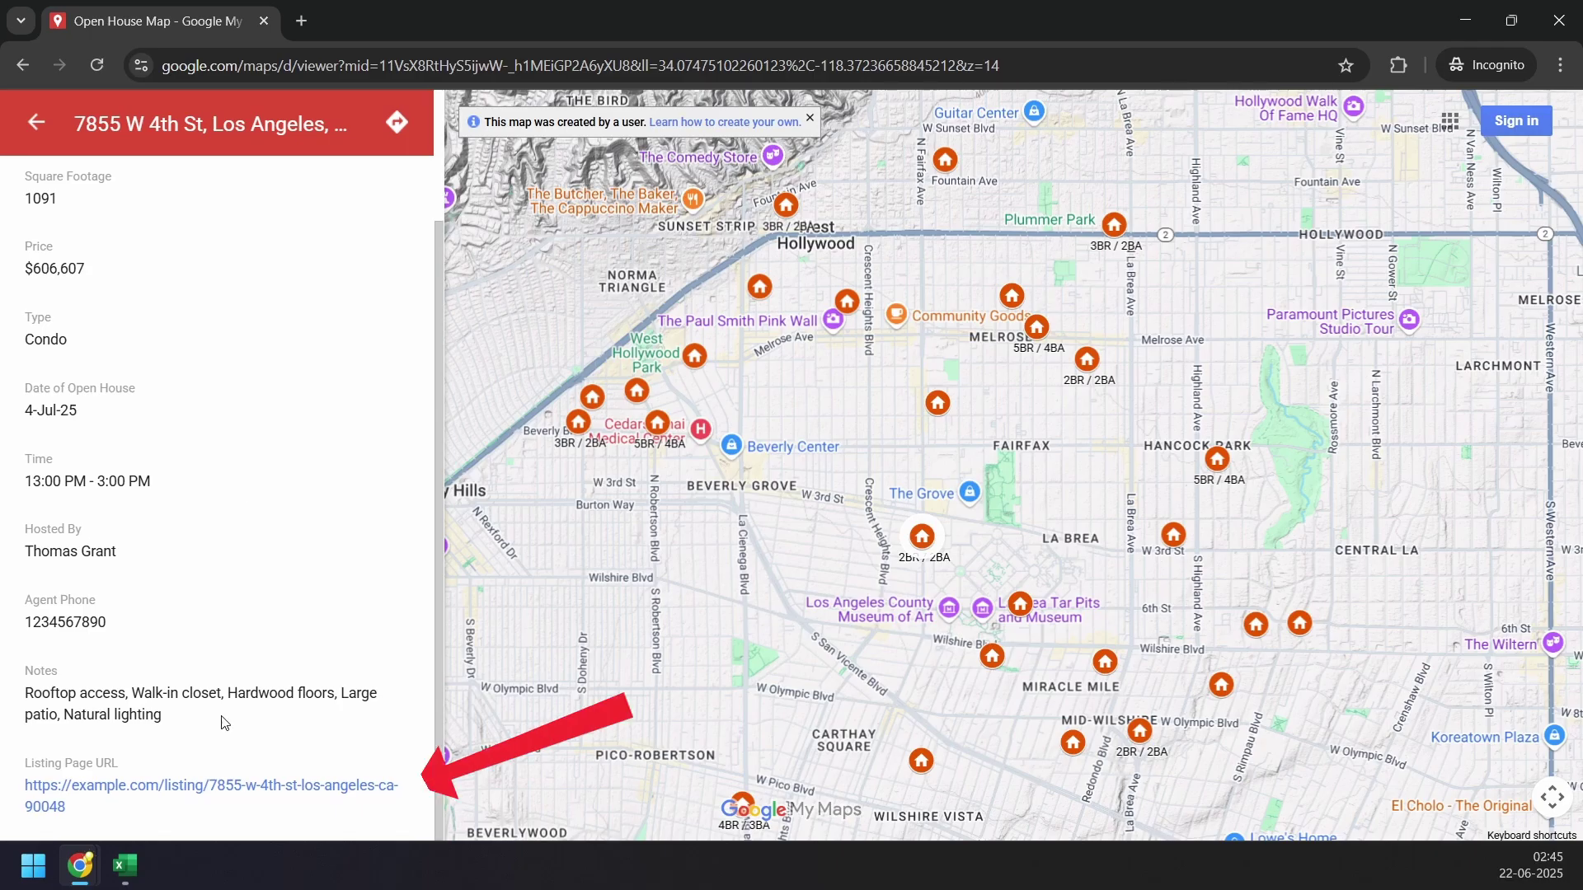
left_click(229, 792)
key("ctrl+w")
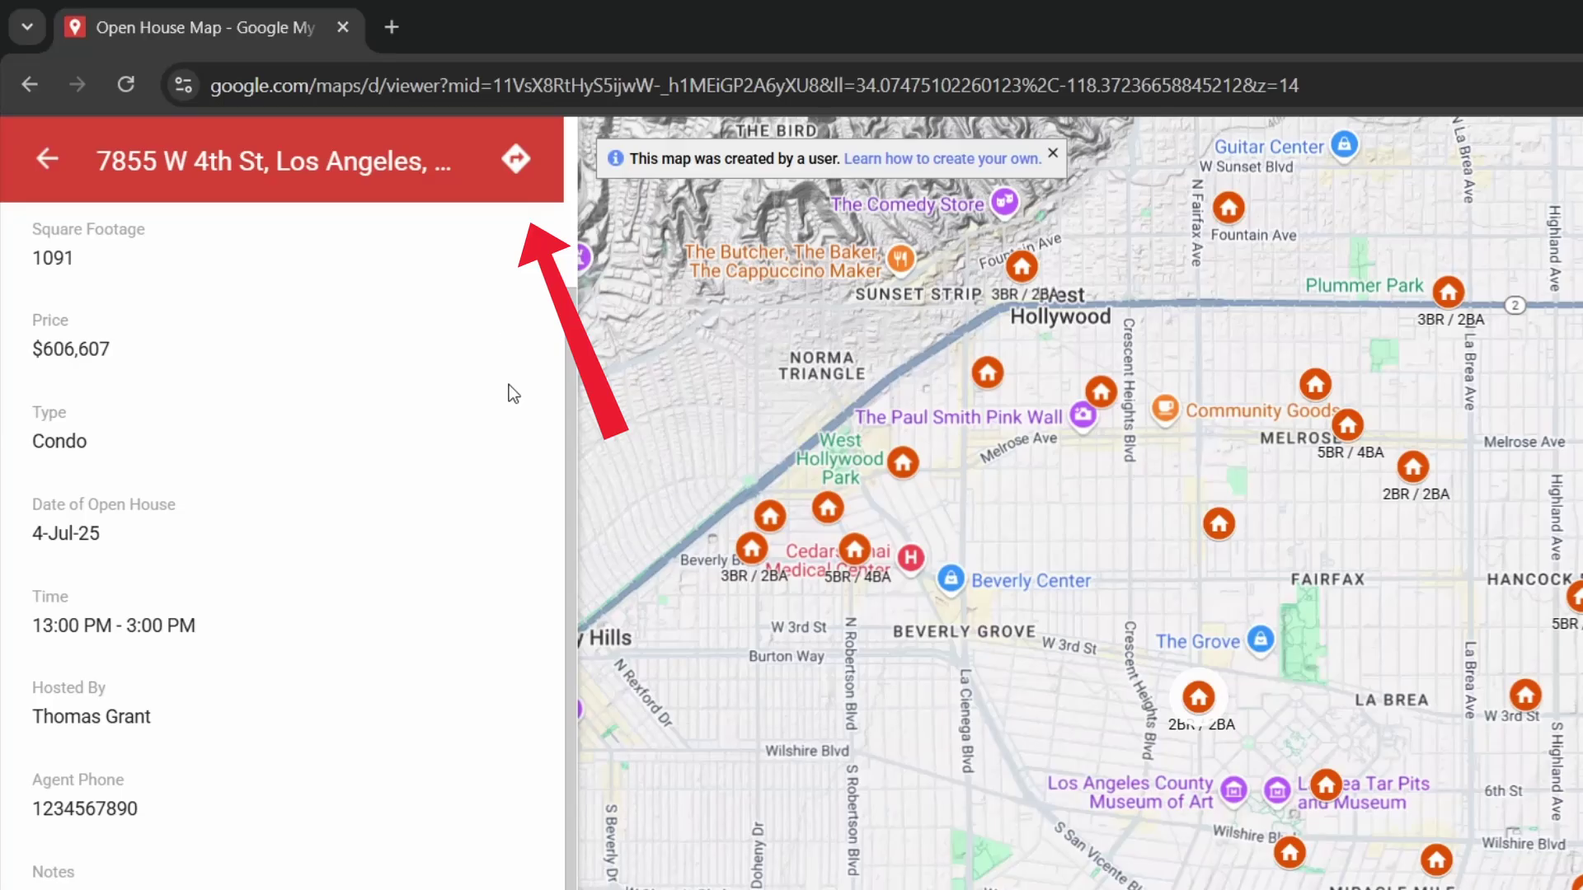
left_click(516, 160)
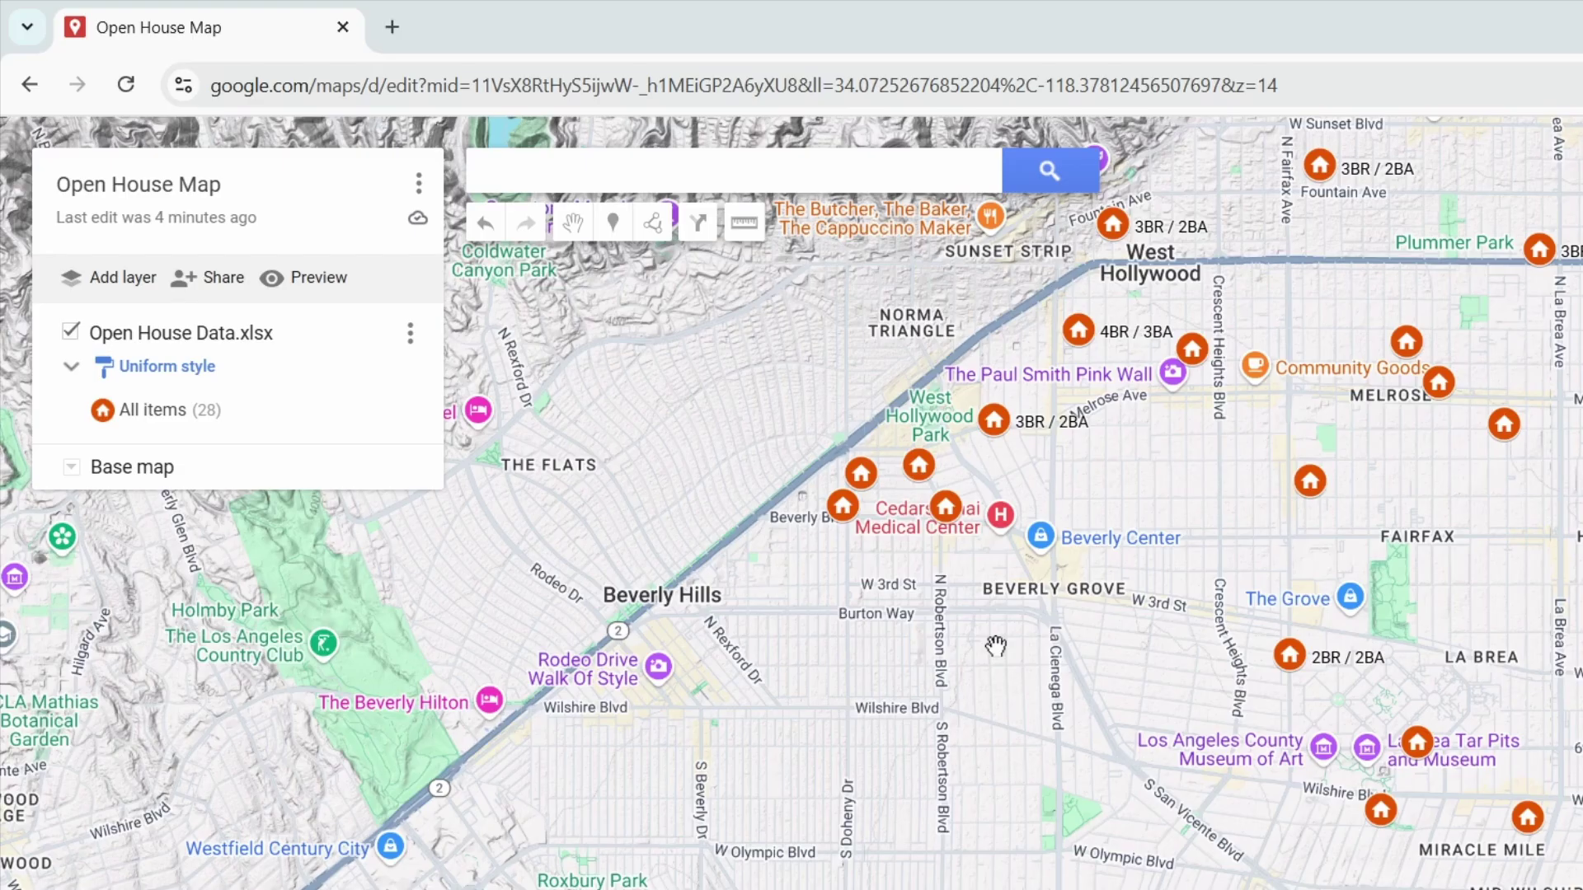
- Copy the map's iframe embed code with the owner's profile picture and name hidden
left_click(421, 181)
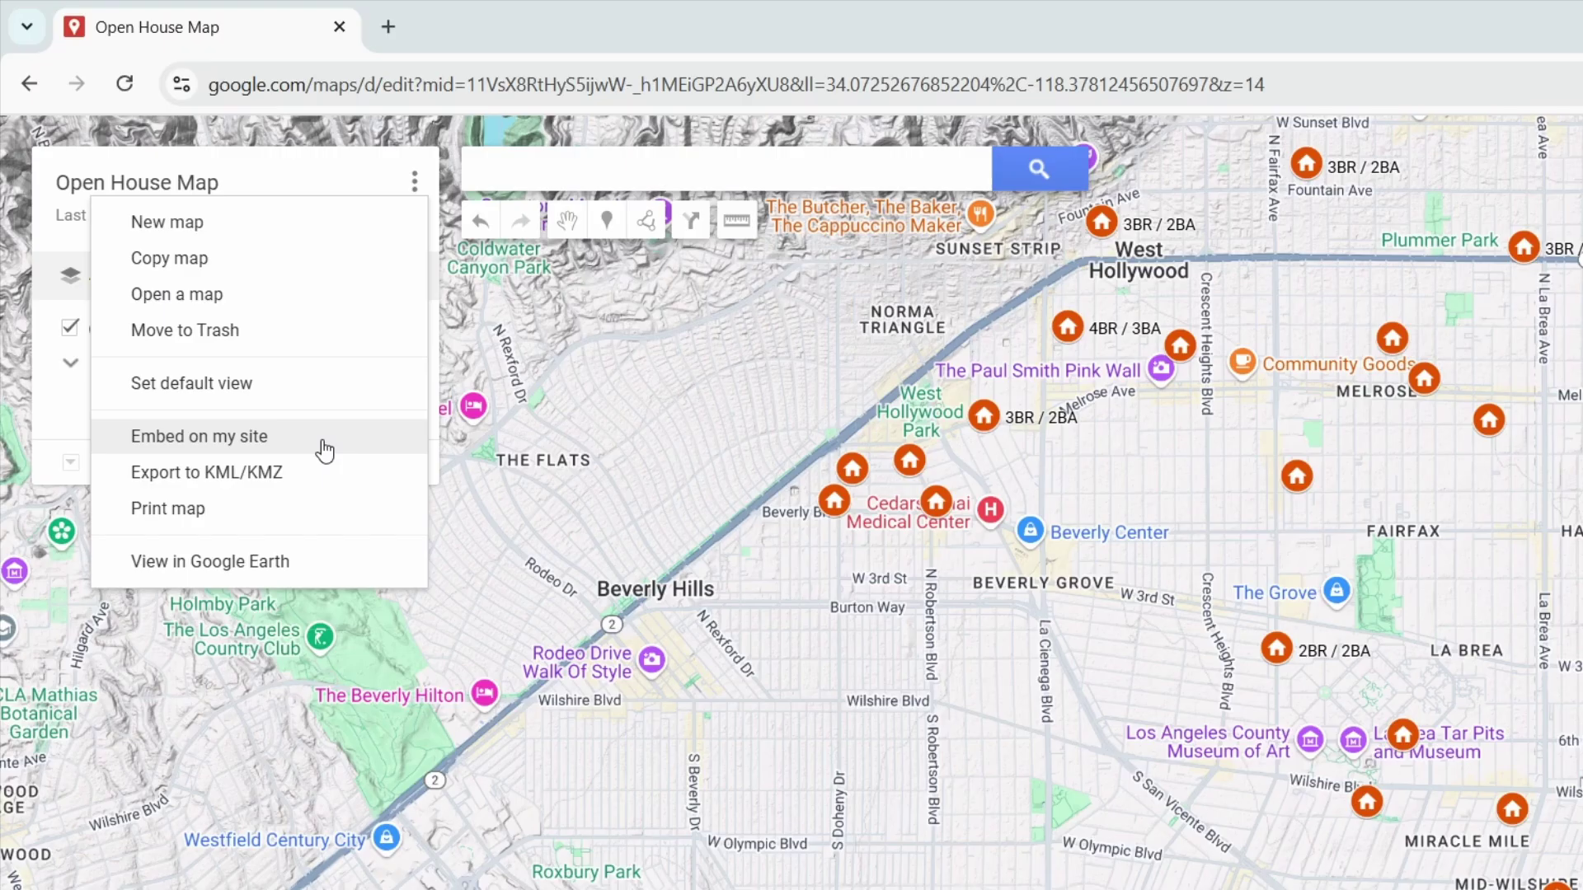
left_click(322, 445)
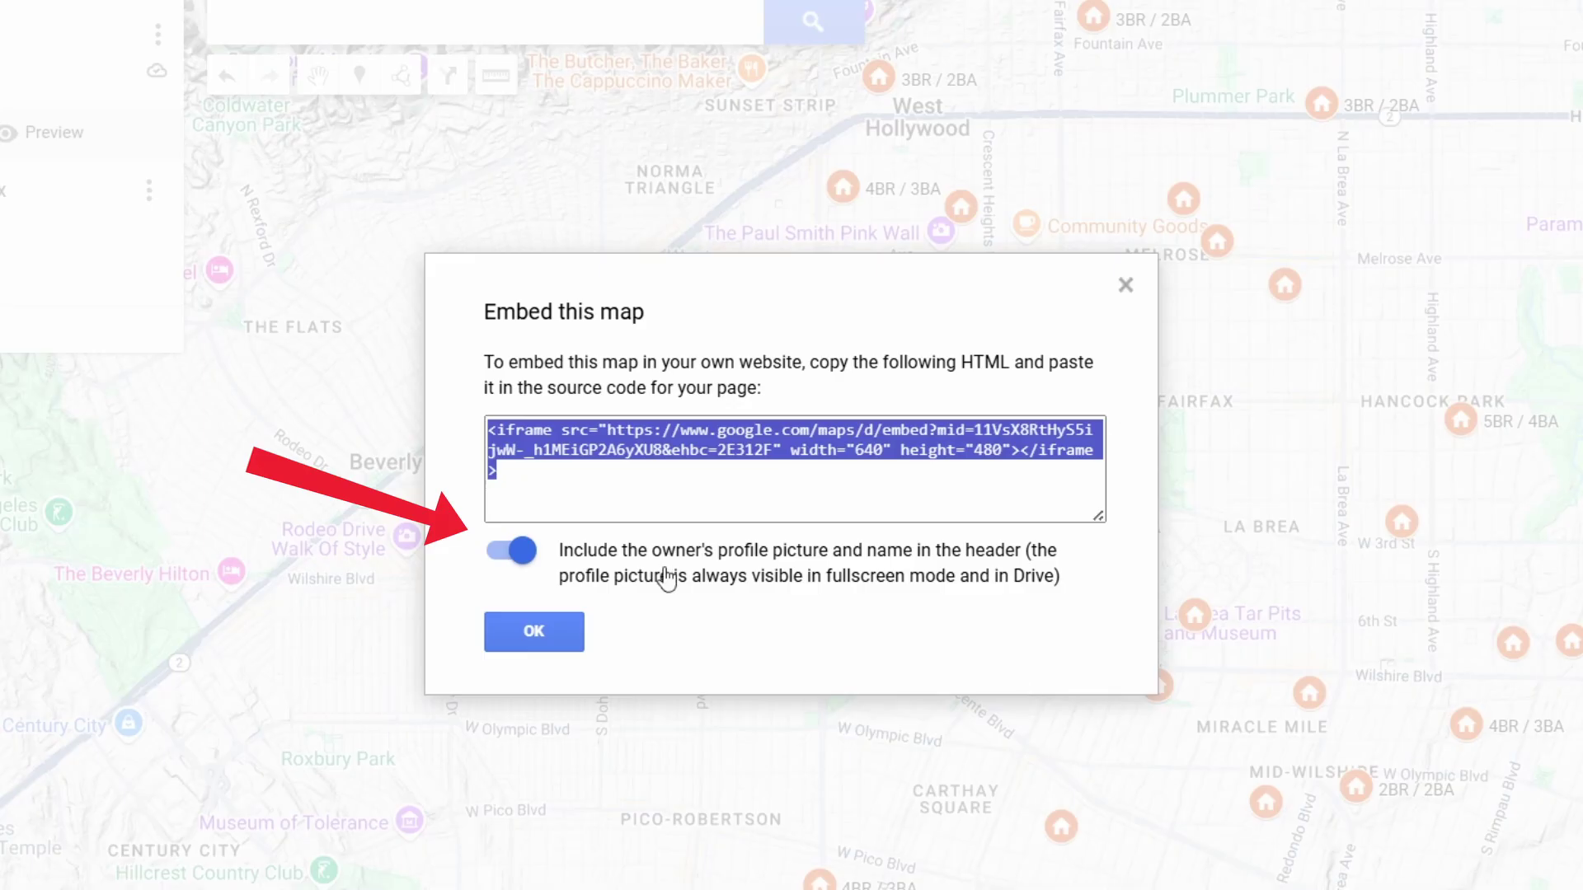
left_click(507, 561)
left_click(650, 466)
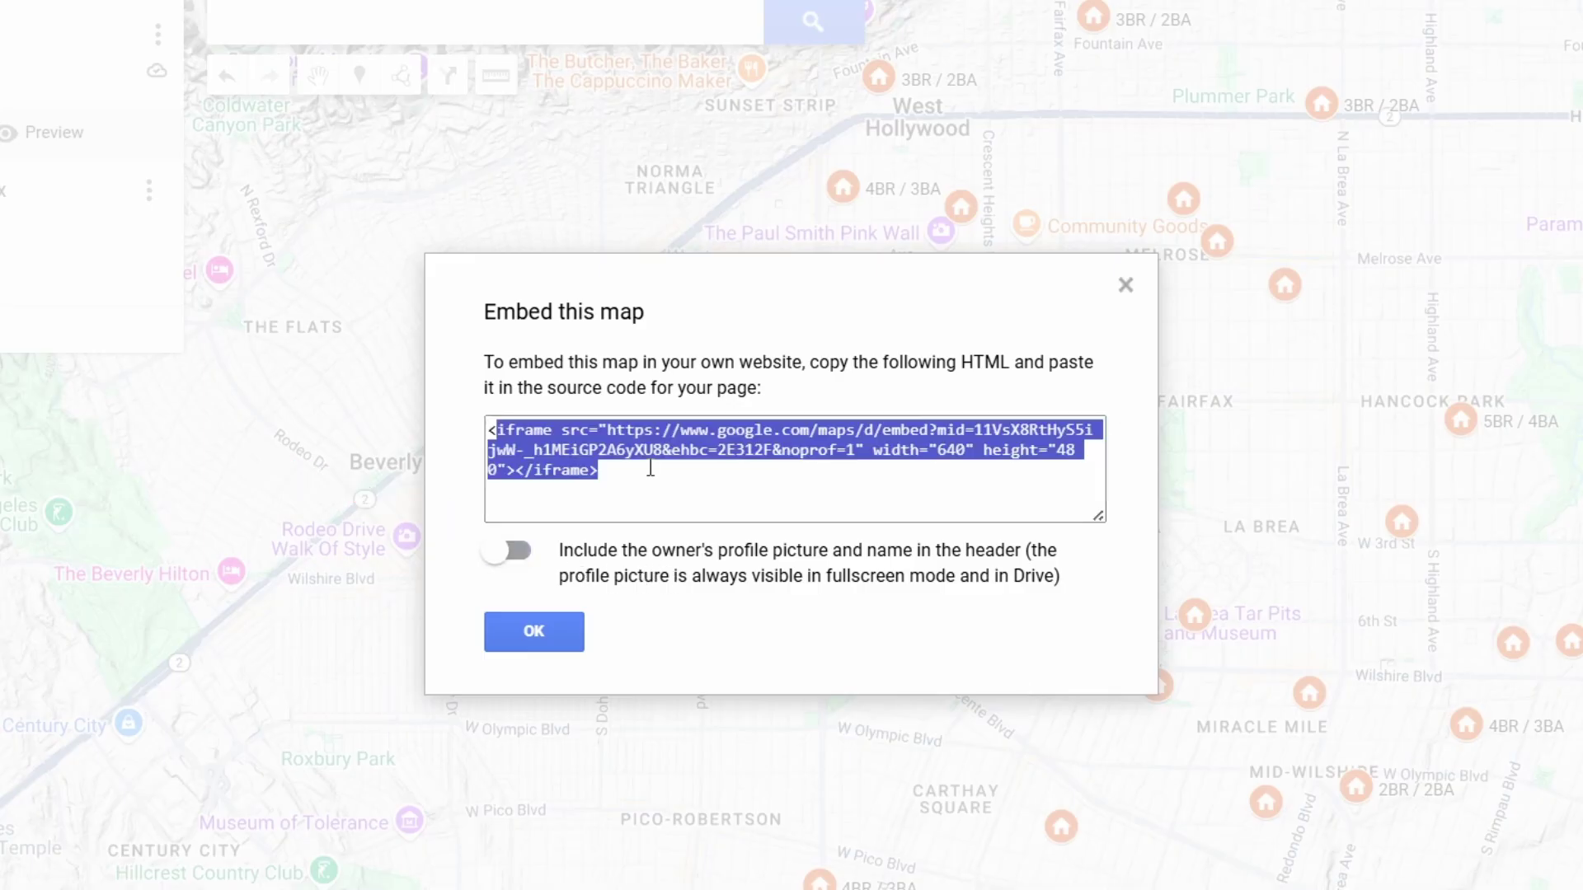
left_click(696, 499)
left_click_drag(629, 486, 487, 429)
right_click(518, 453)
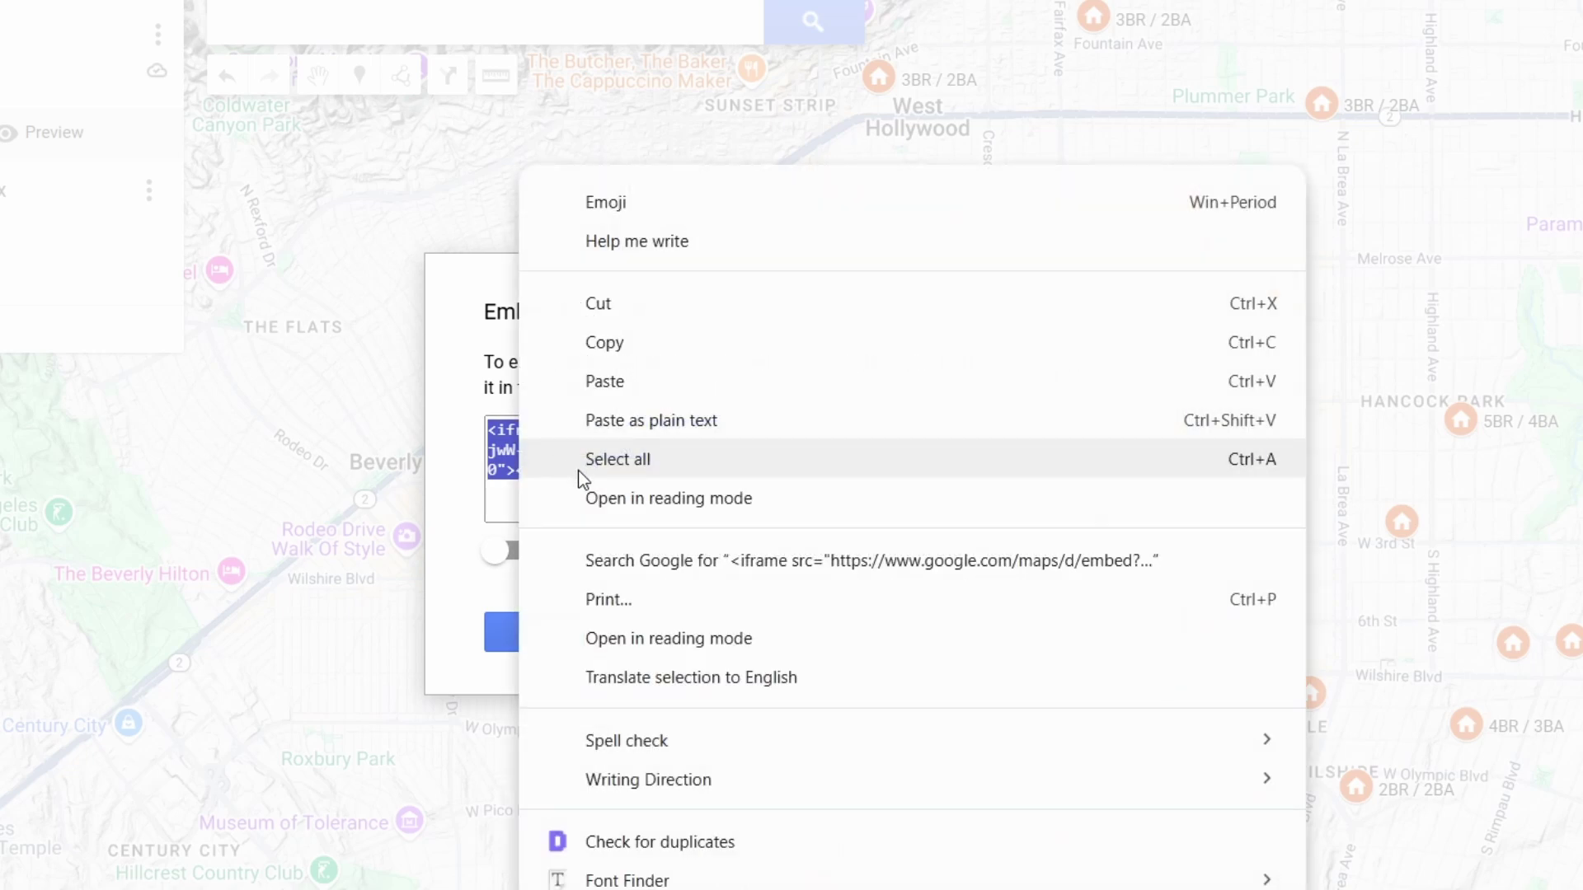
left_click(616, 358)
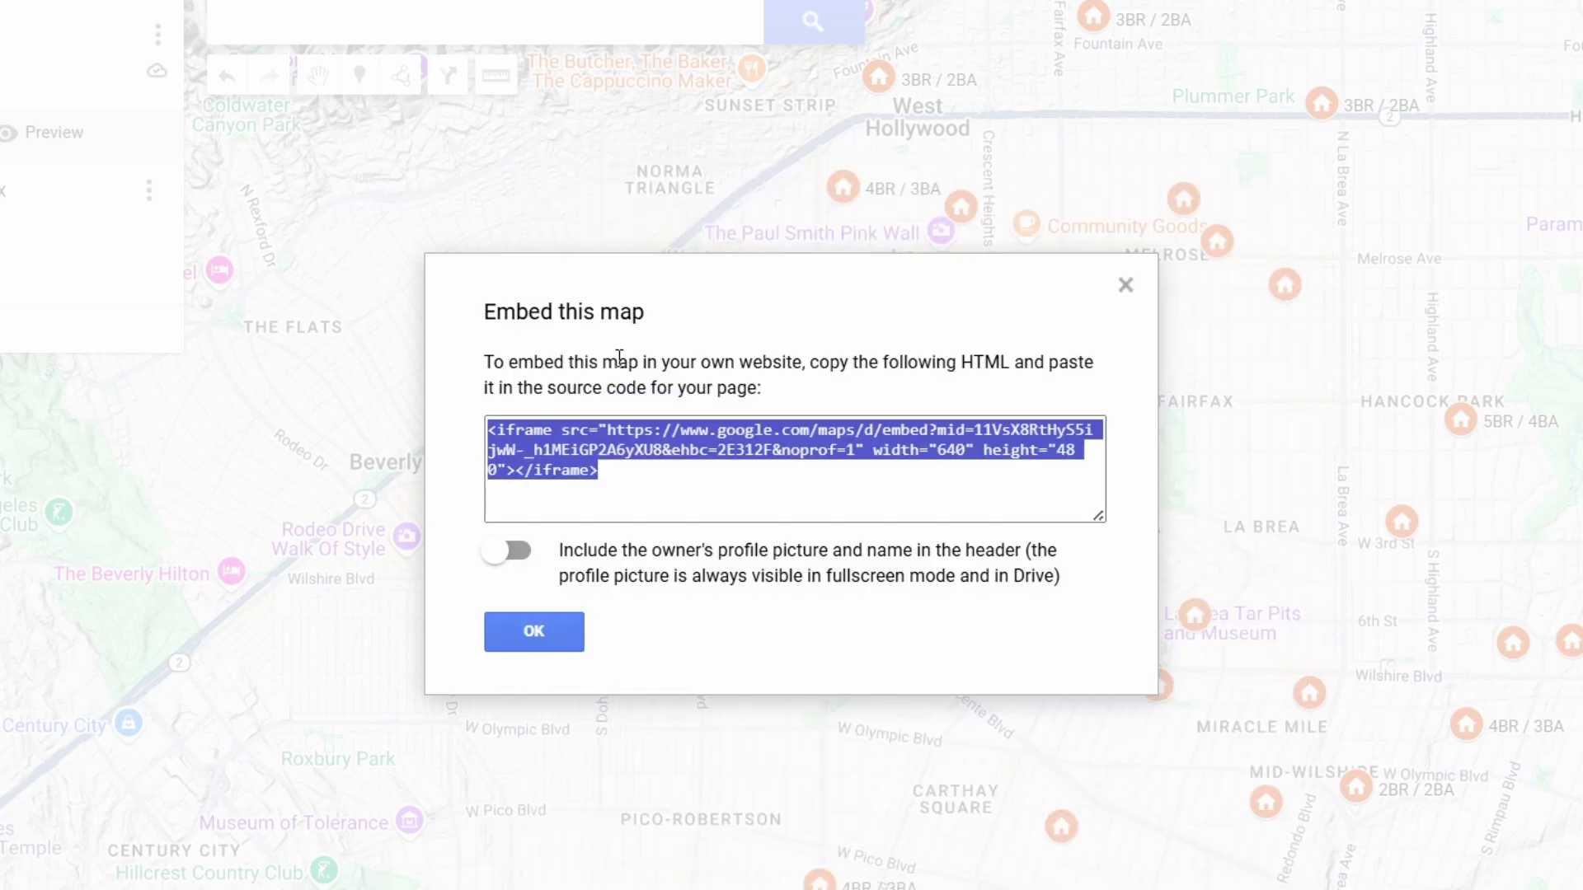
left_click(558, 631)
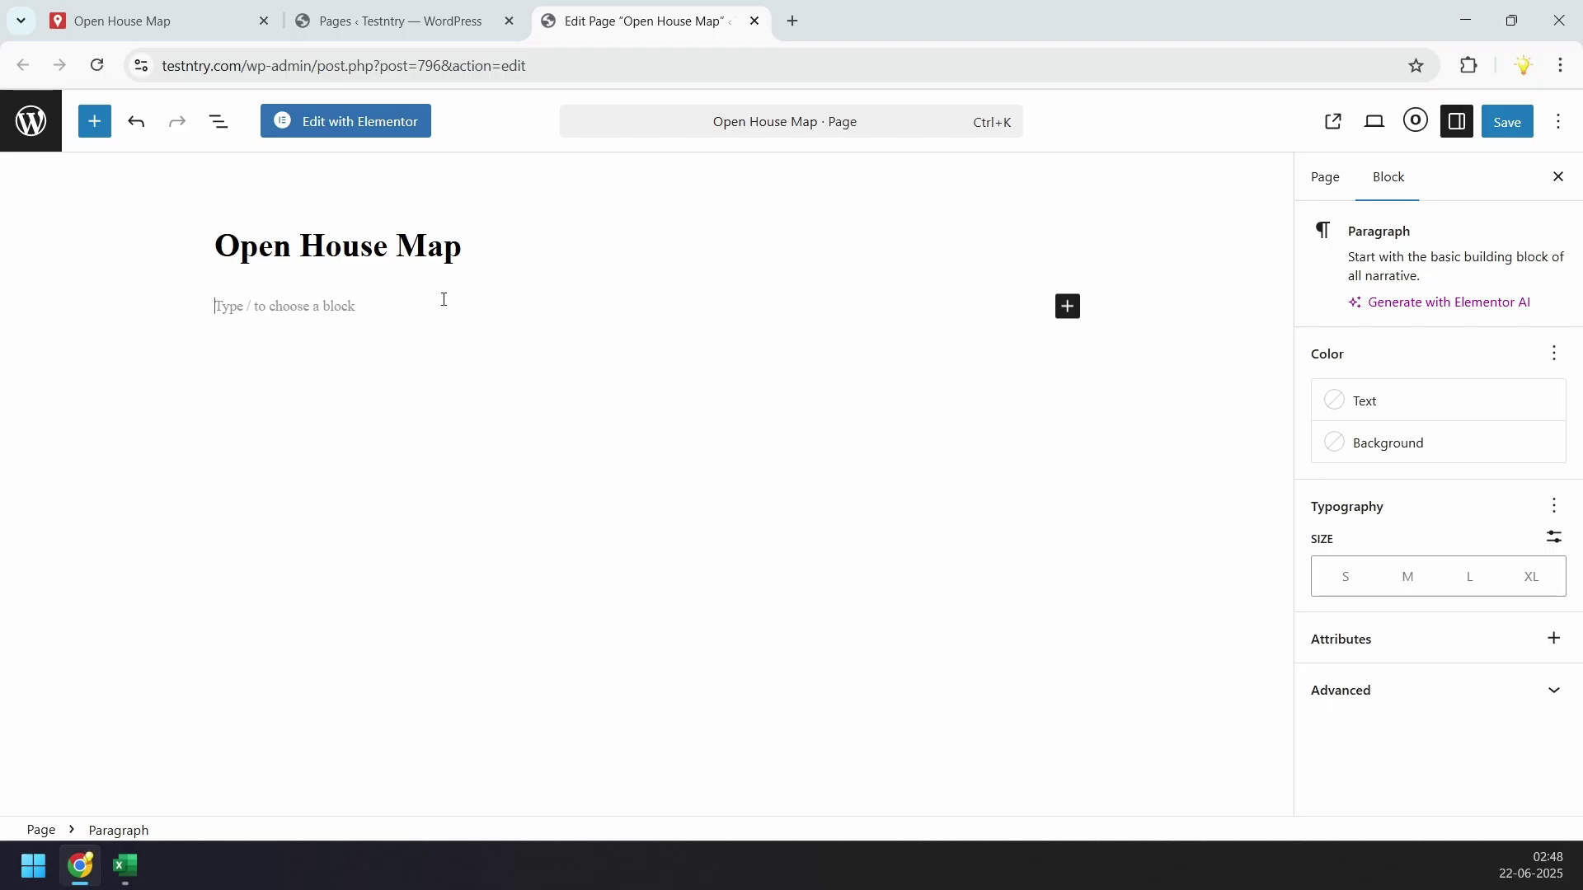
- Add a Custom HTML block with the map's iframe code, changing its height from 480 to 680
type("/html")
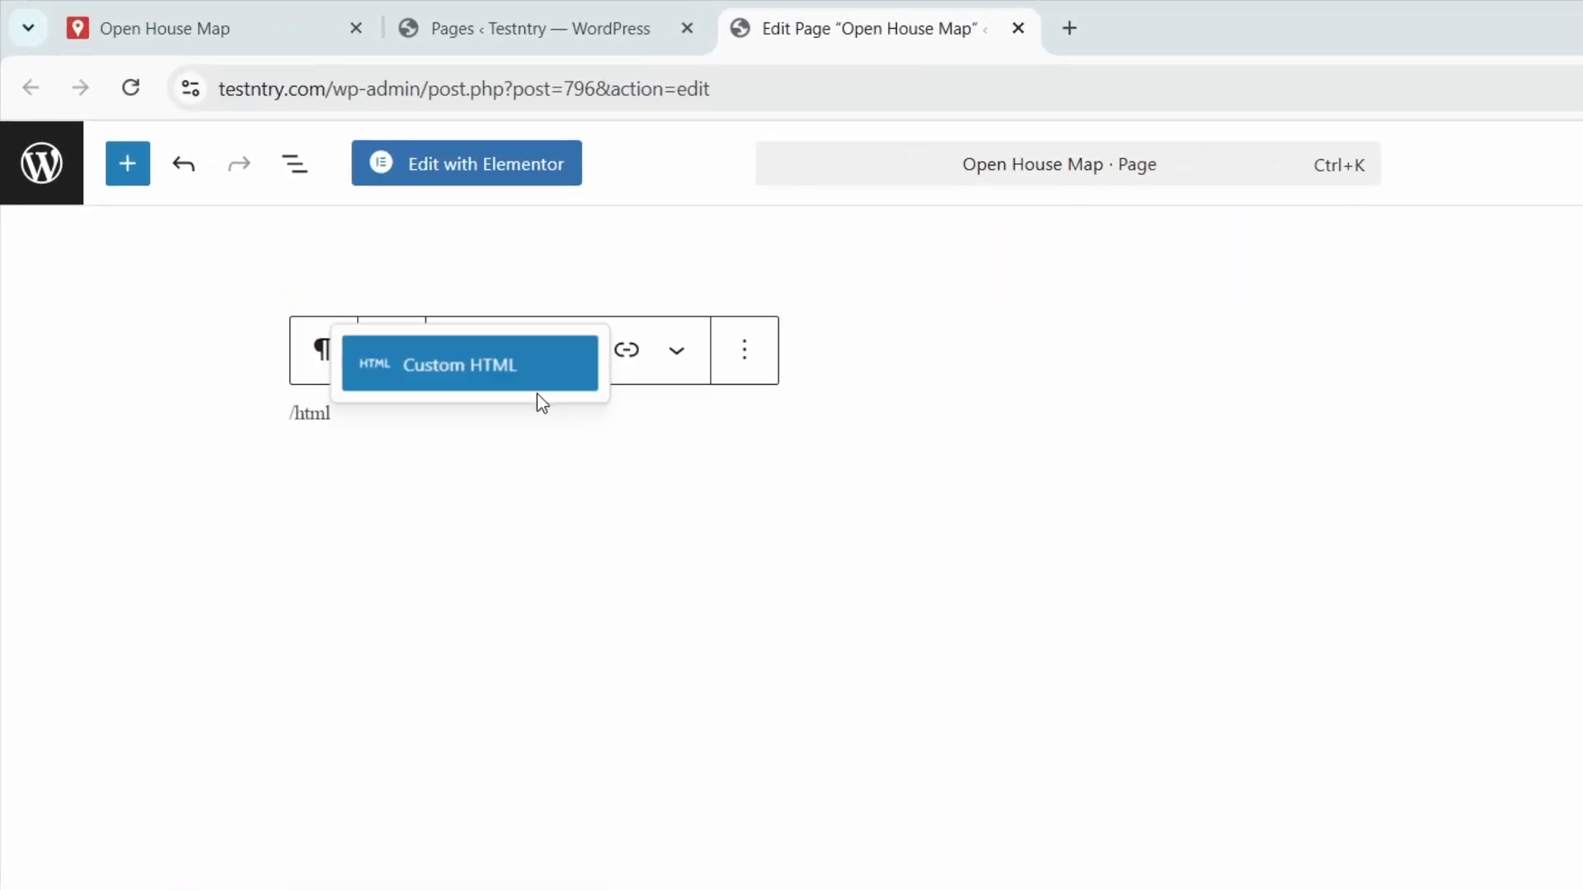
left_click(501, 383)
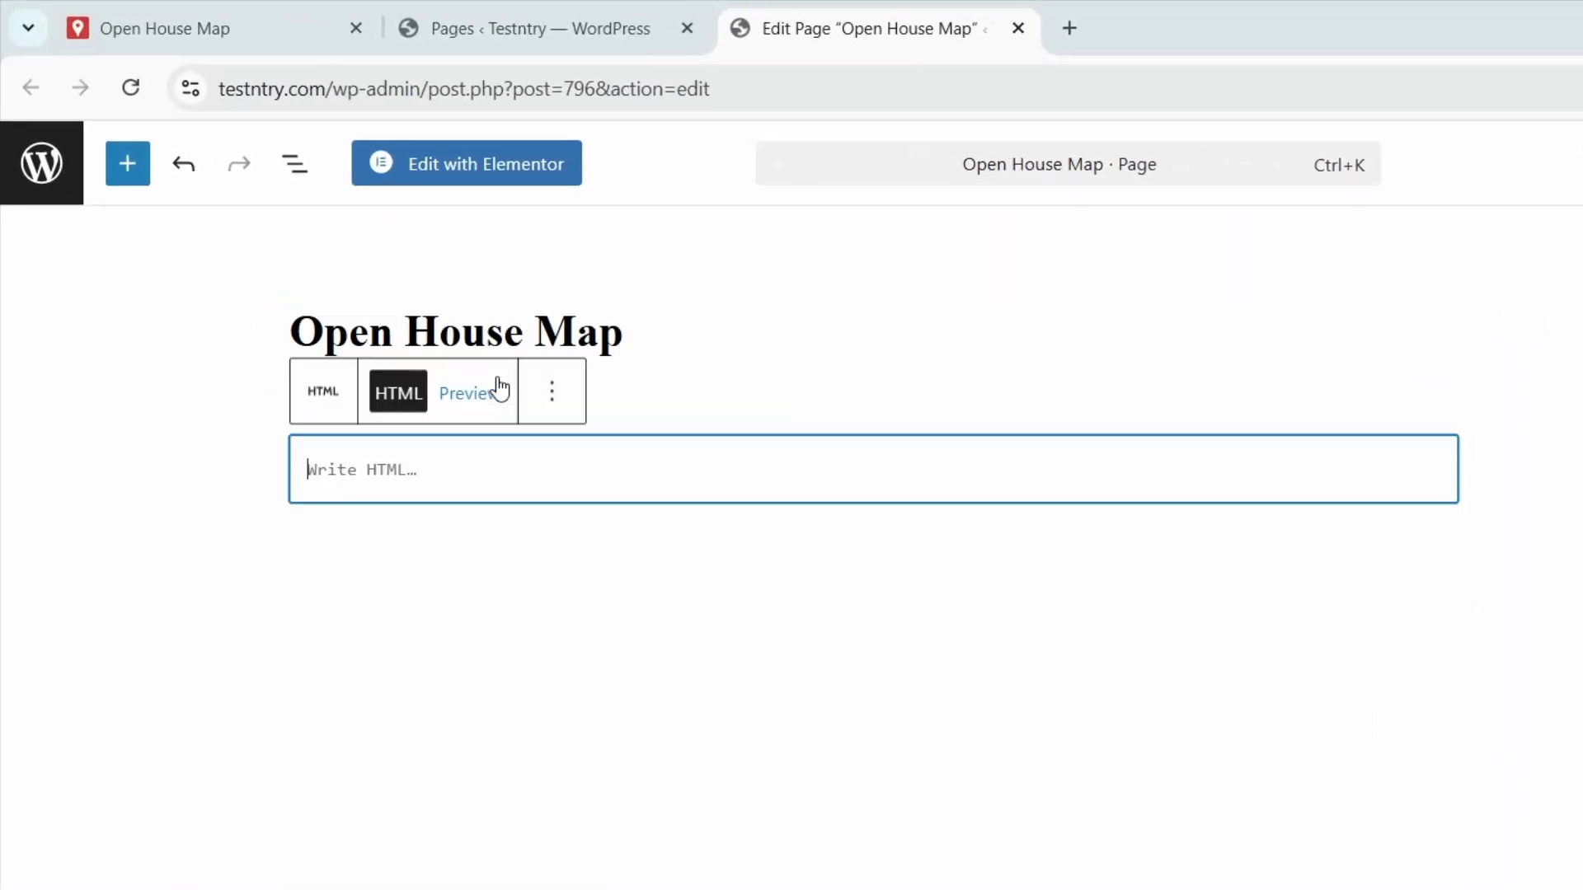
right_click(473, 468)
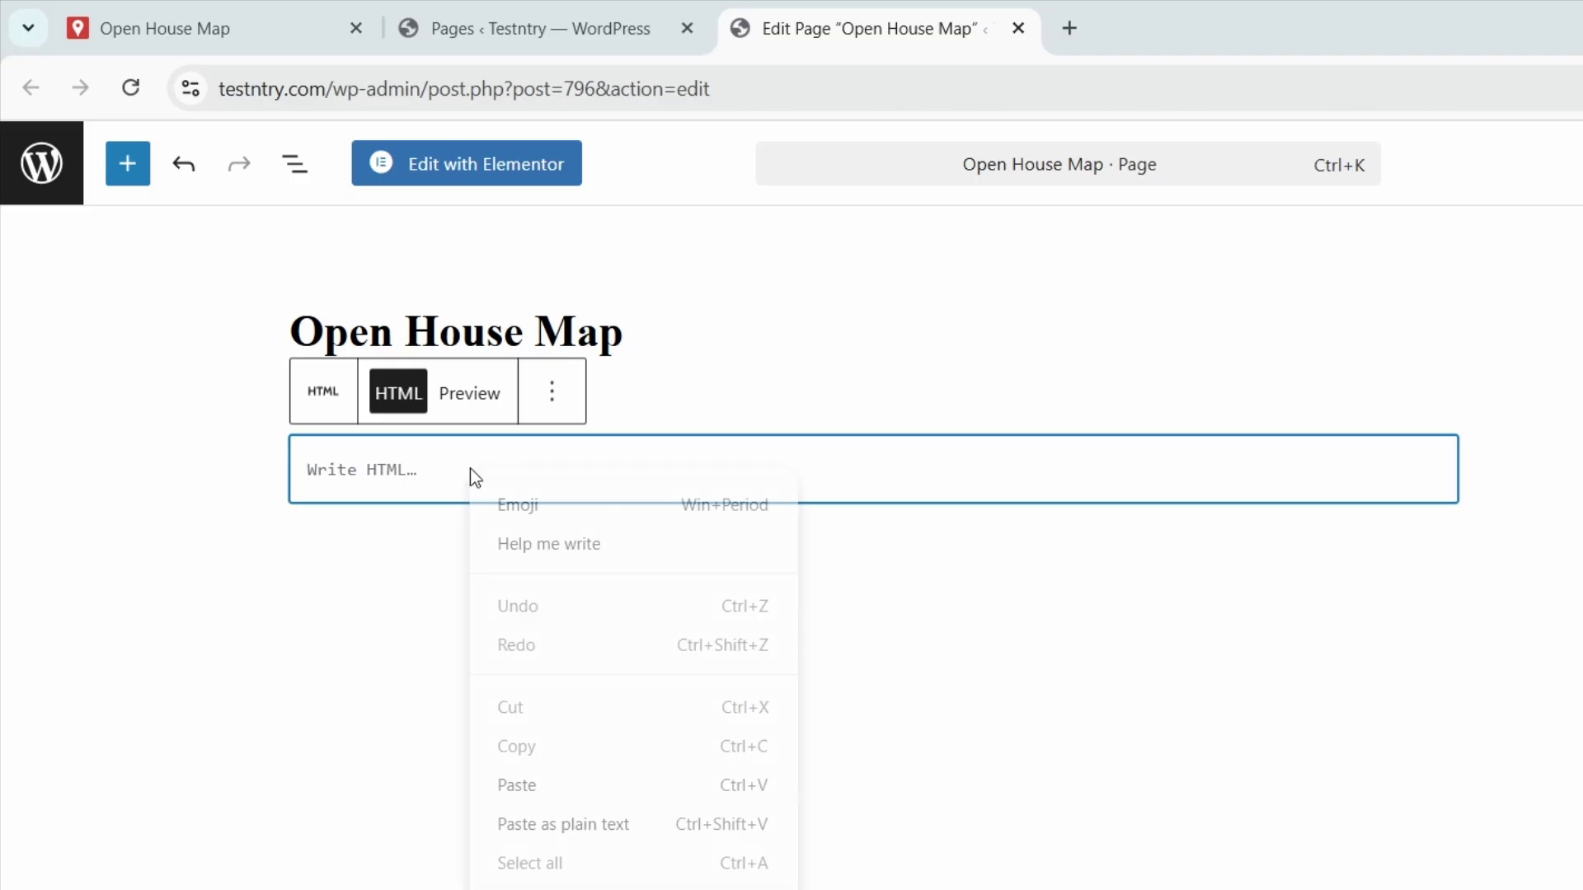
left_click(522, 790)
left_click_drag(505, 501, 515, 500)
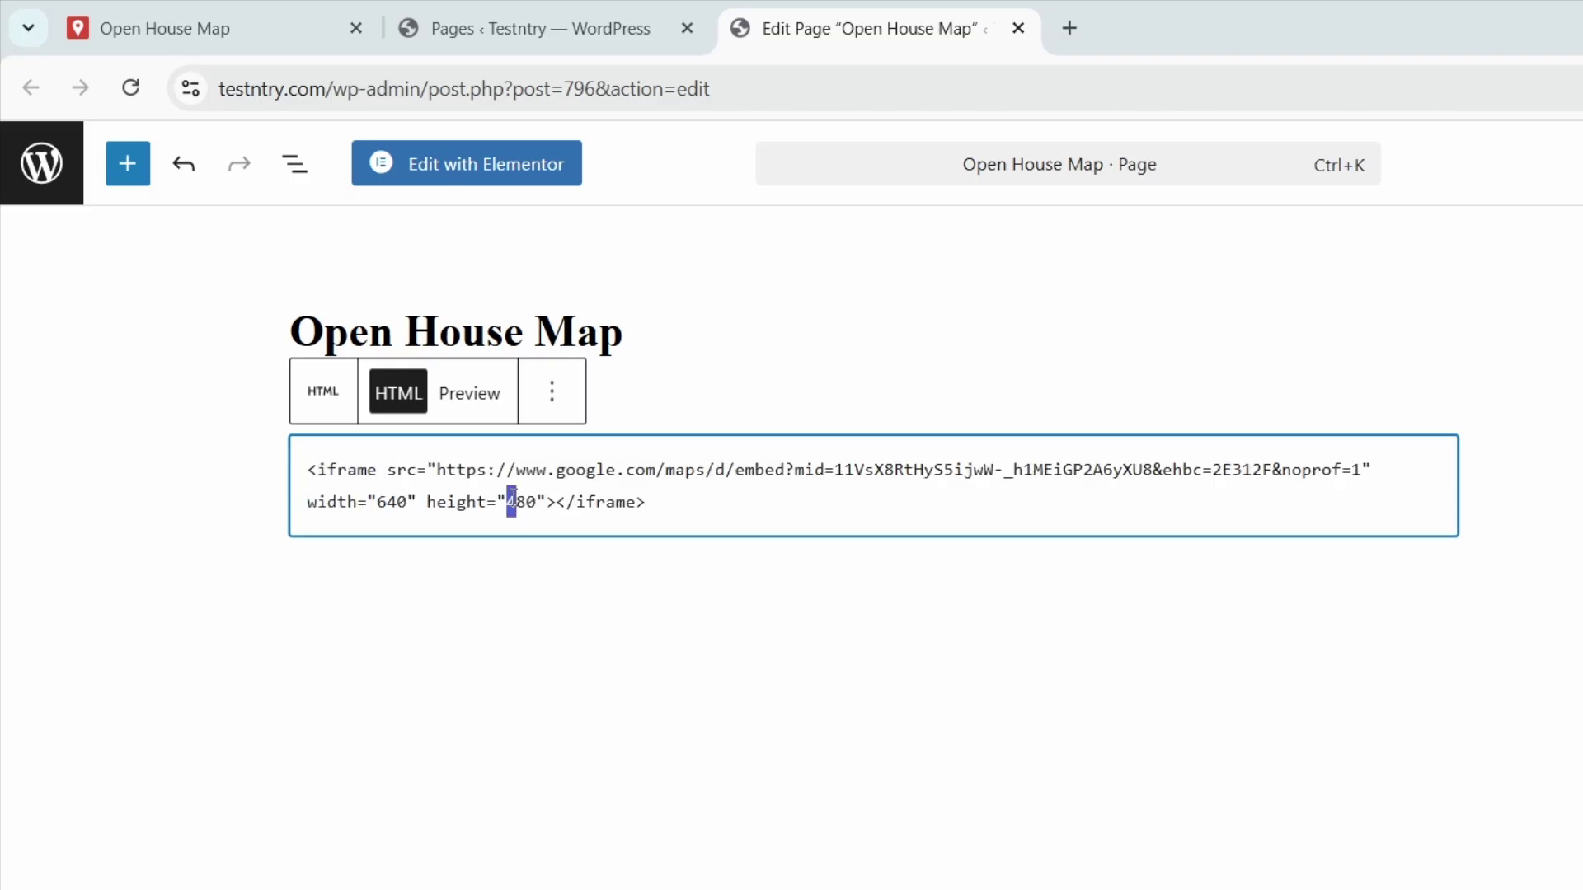
type("6")
left_click(673, 505)
- Save the page and check a house marker on the live page's embedded map
left_click(1511, 127)
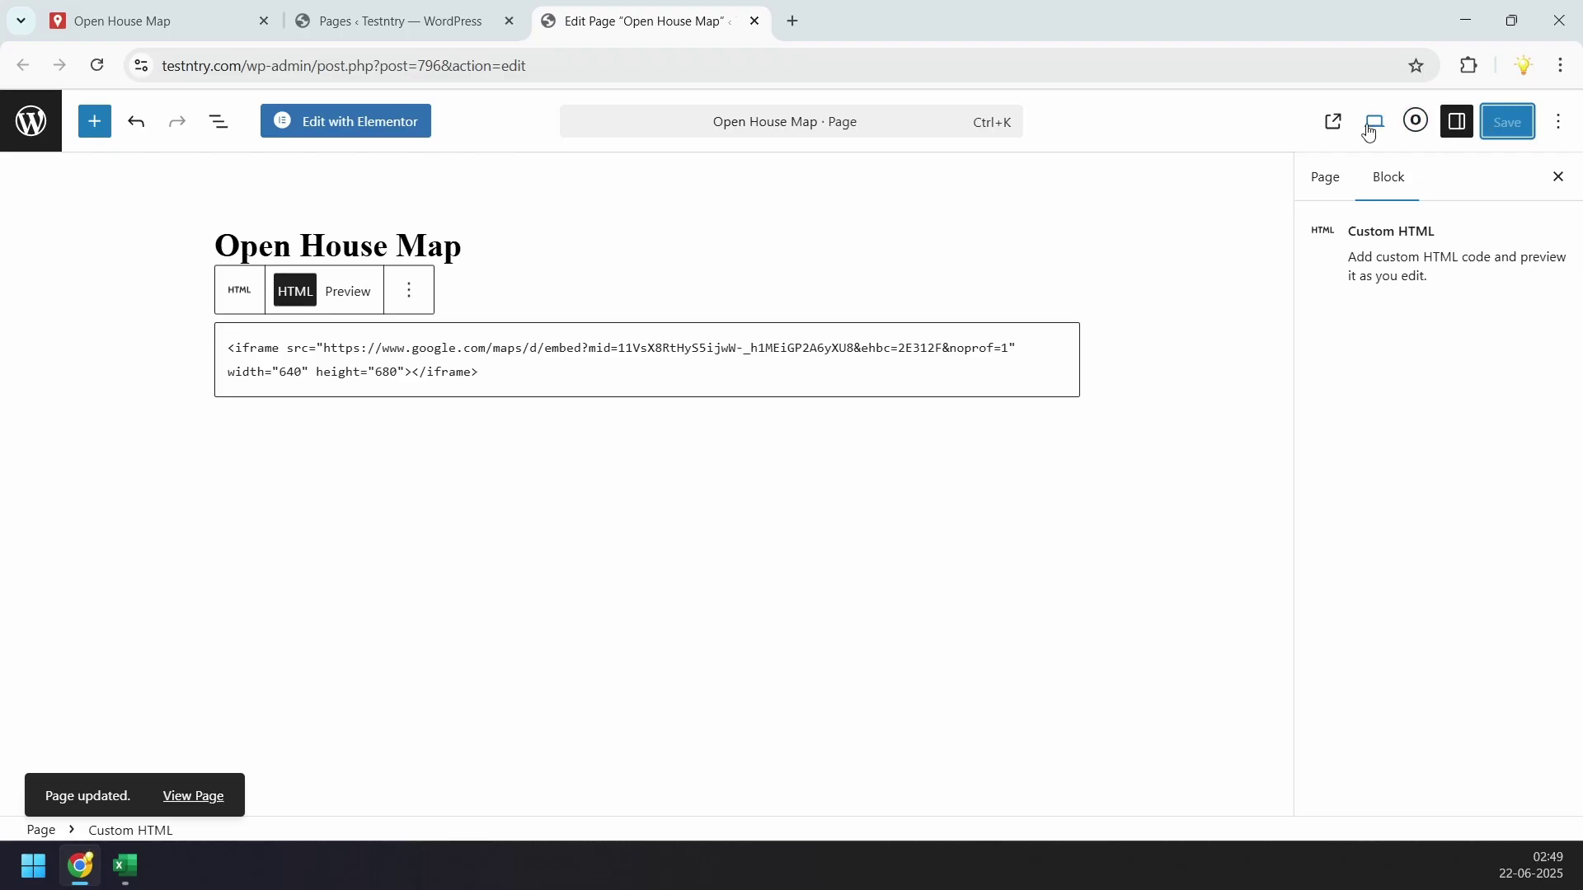
left_click(1333, 123)
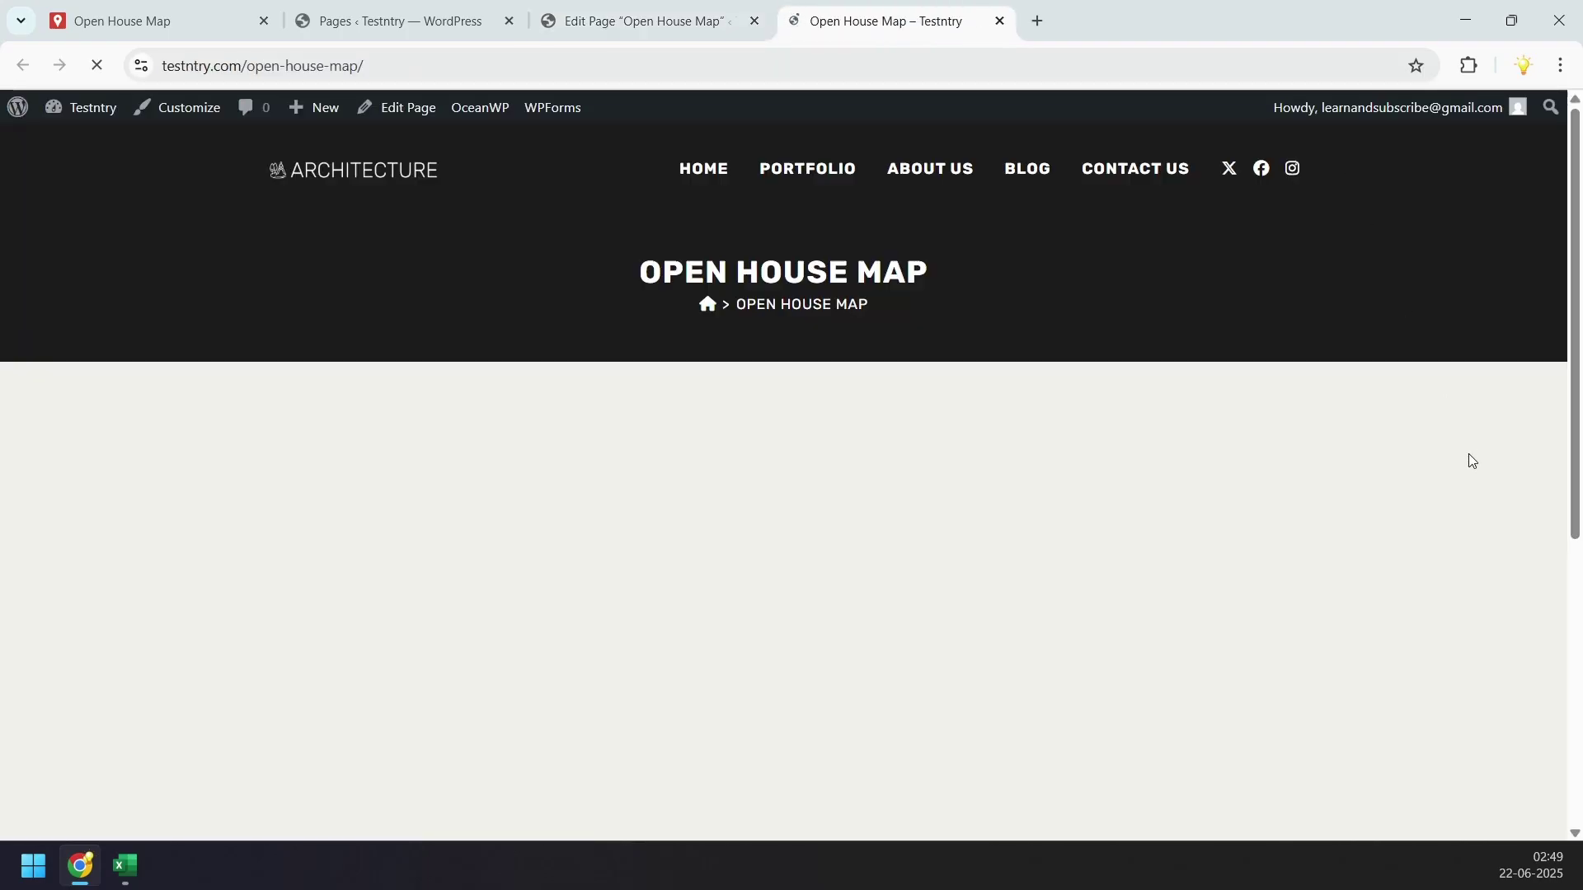
scroll(1345, 441, "down", 3)
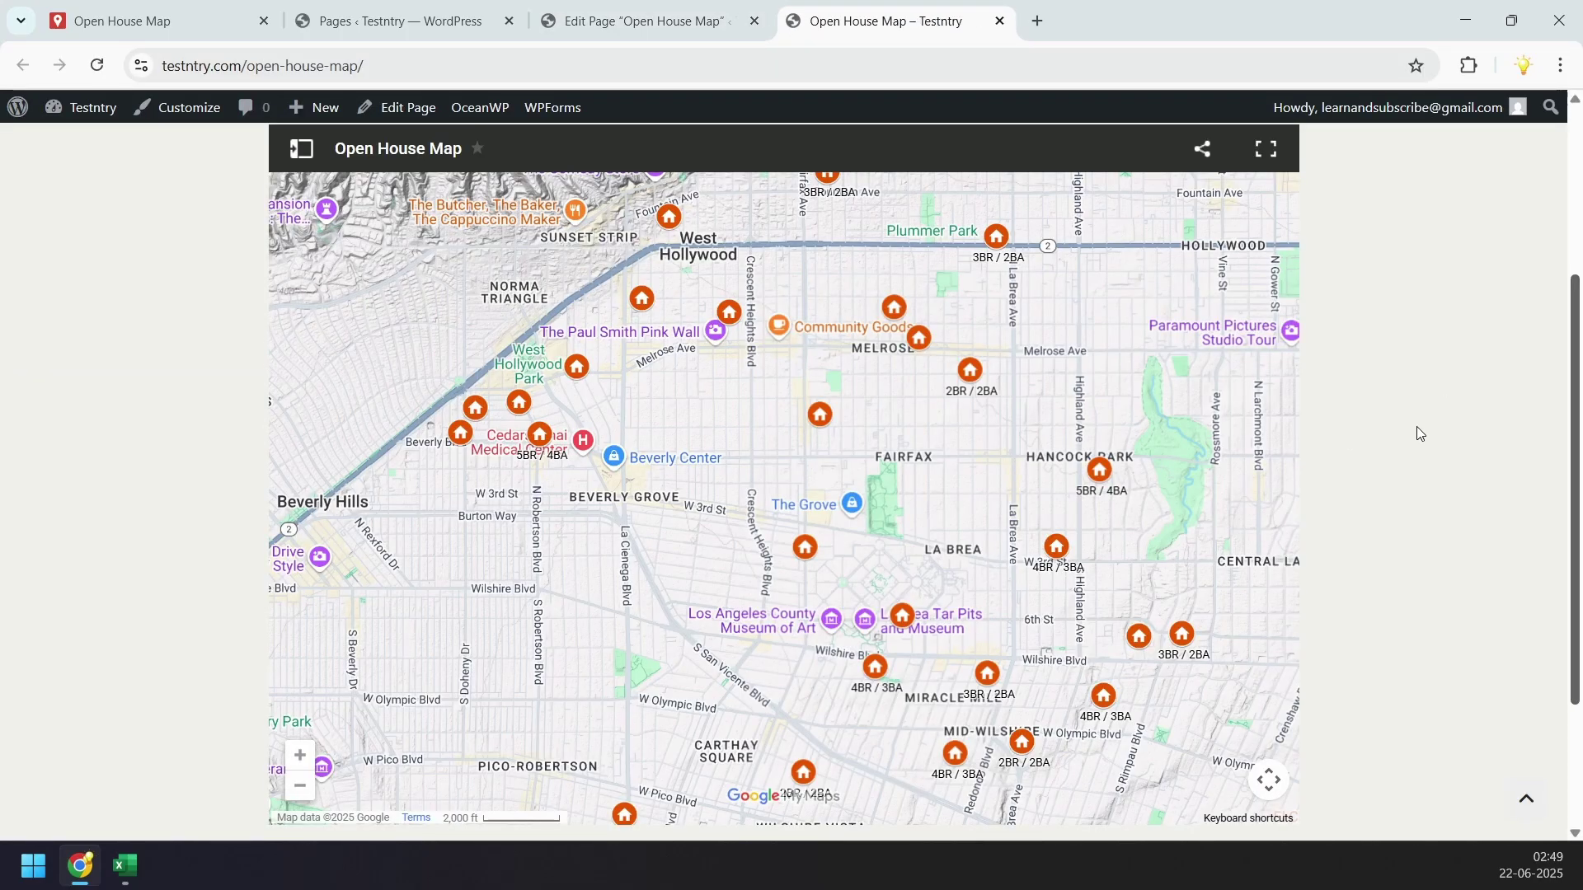
left_click(579, 369)
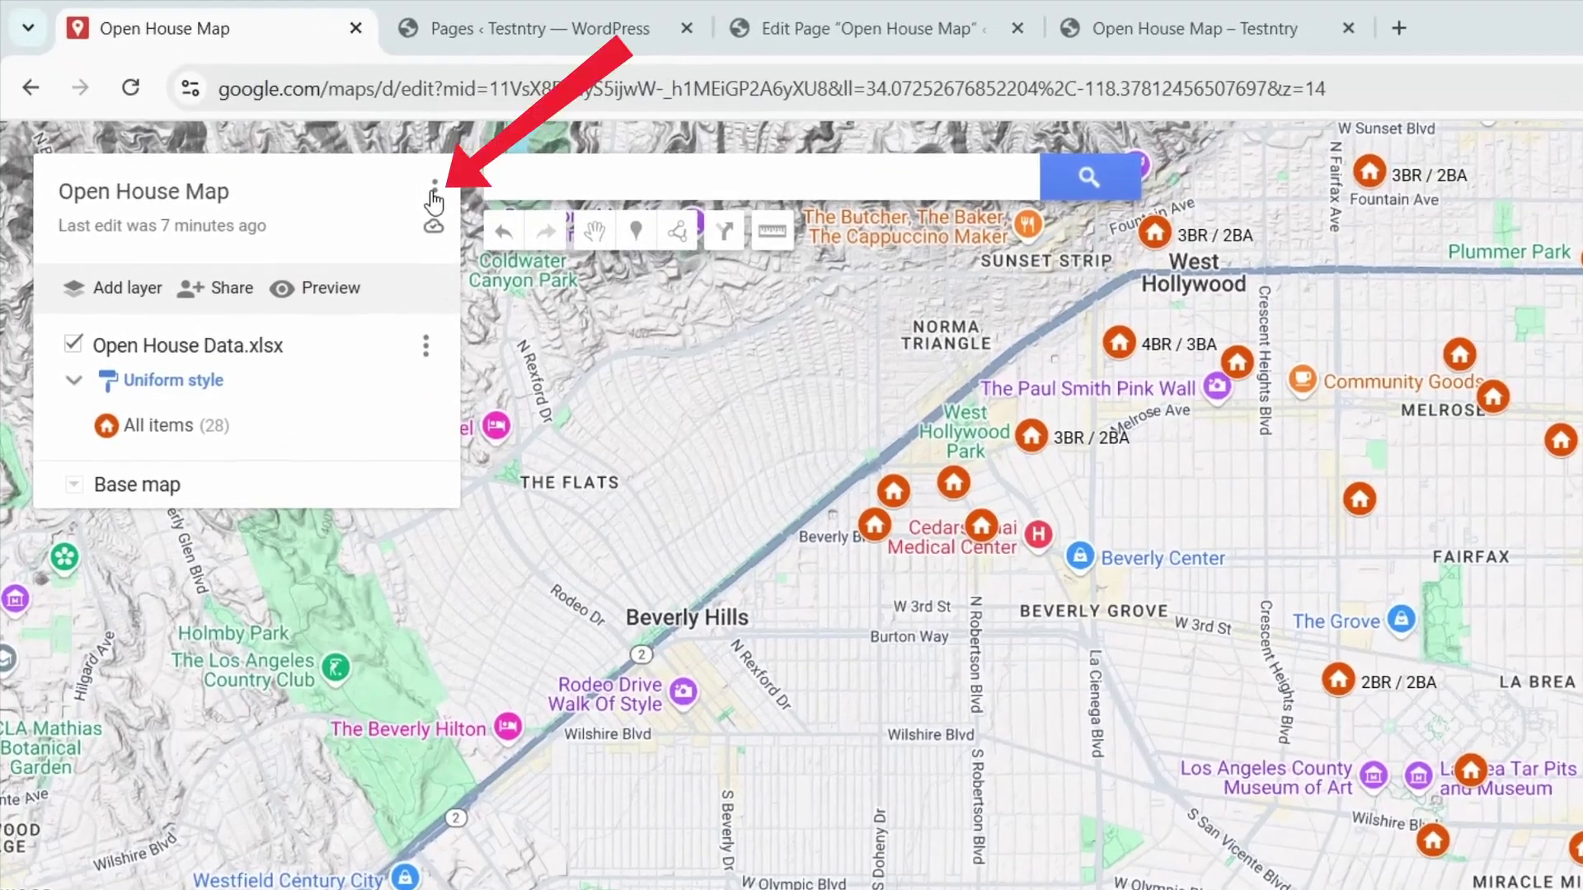
- Save the map's current framing as Open House Map's default view
left_click(343, 153)
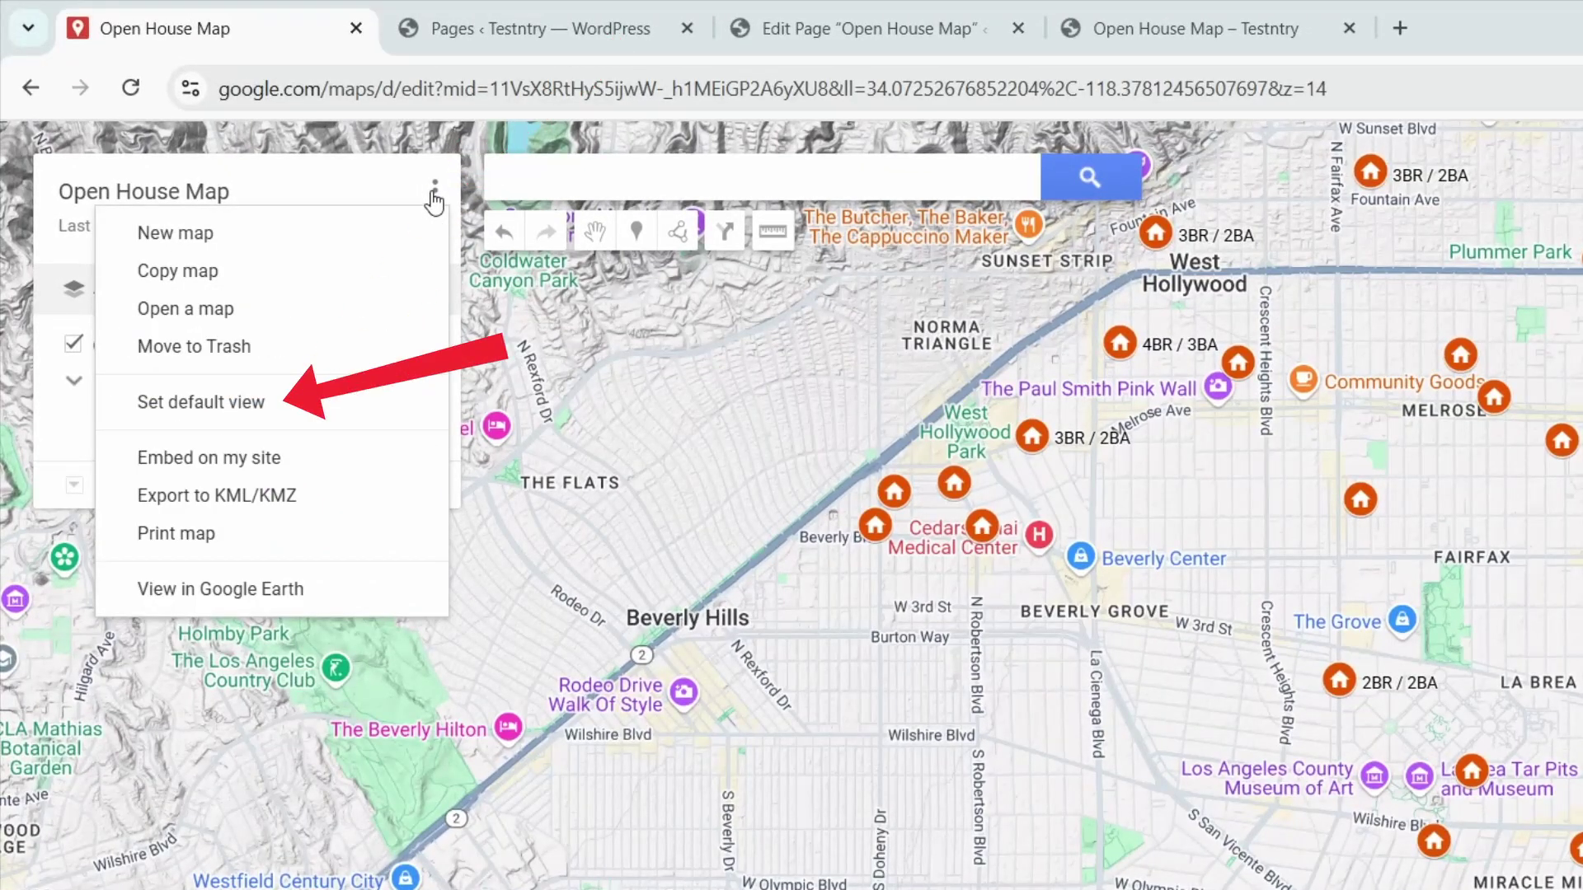
scroll(1301, 565, "up", 3)
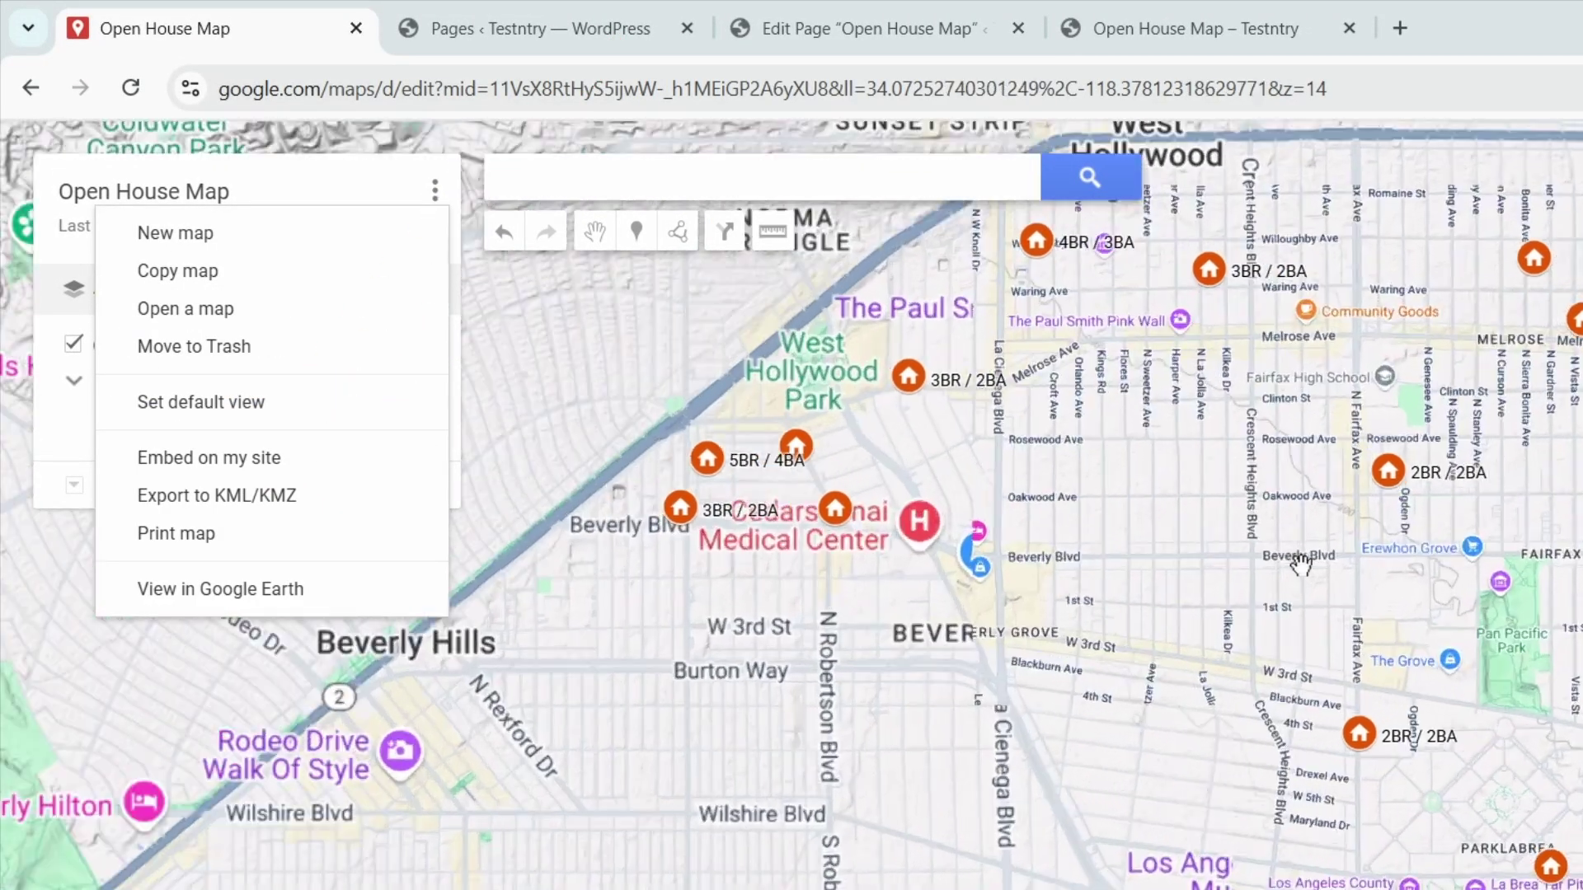
scroll(1300, 566, "down", 3)
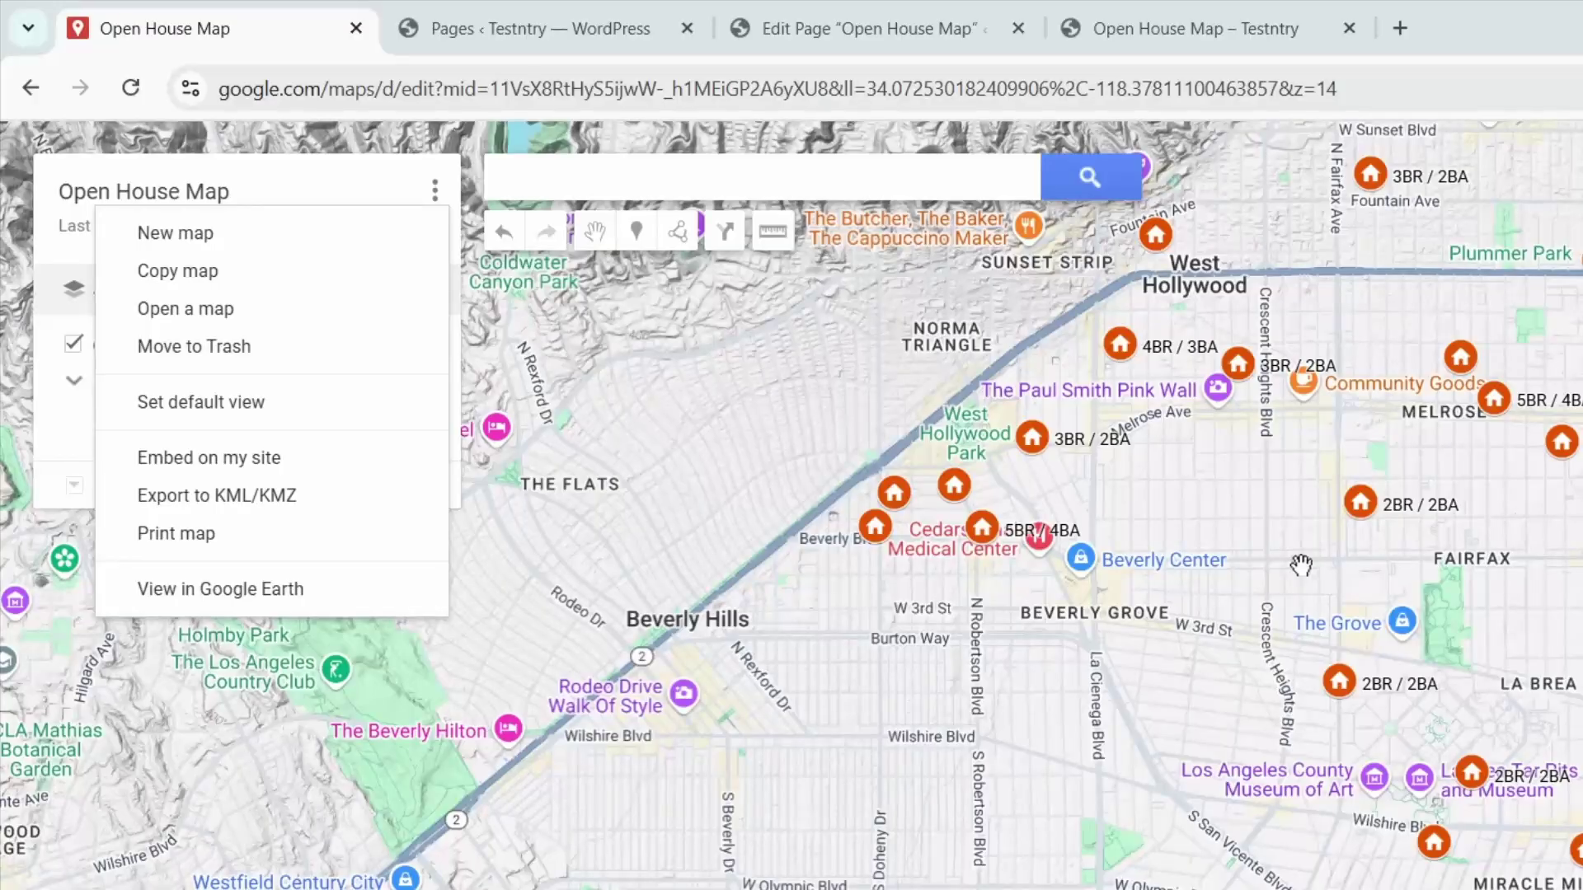
left_click(435, 191)
left_click(435, 191)
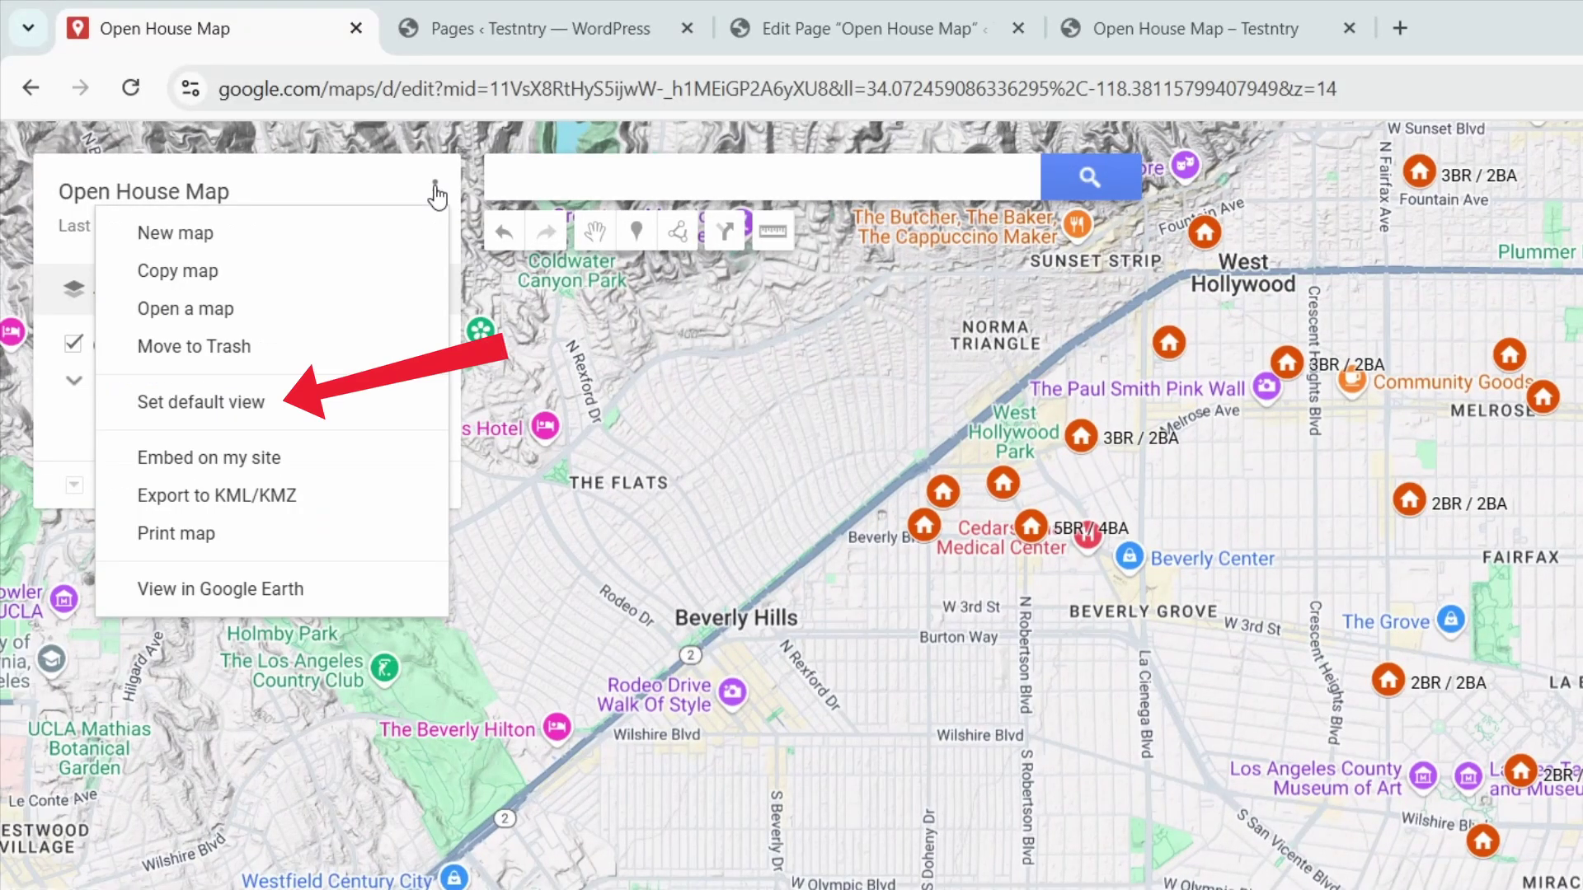
left_click(289, 418)
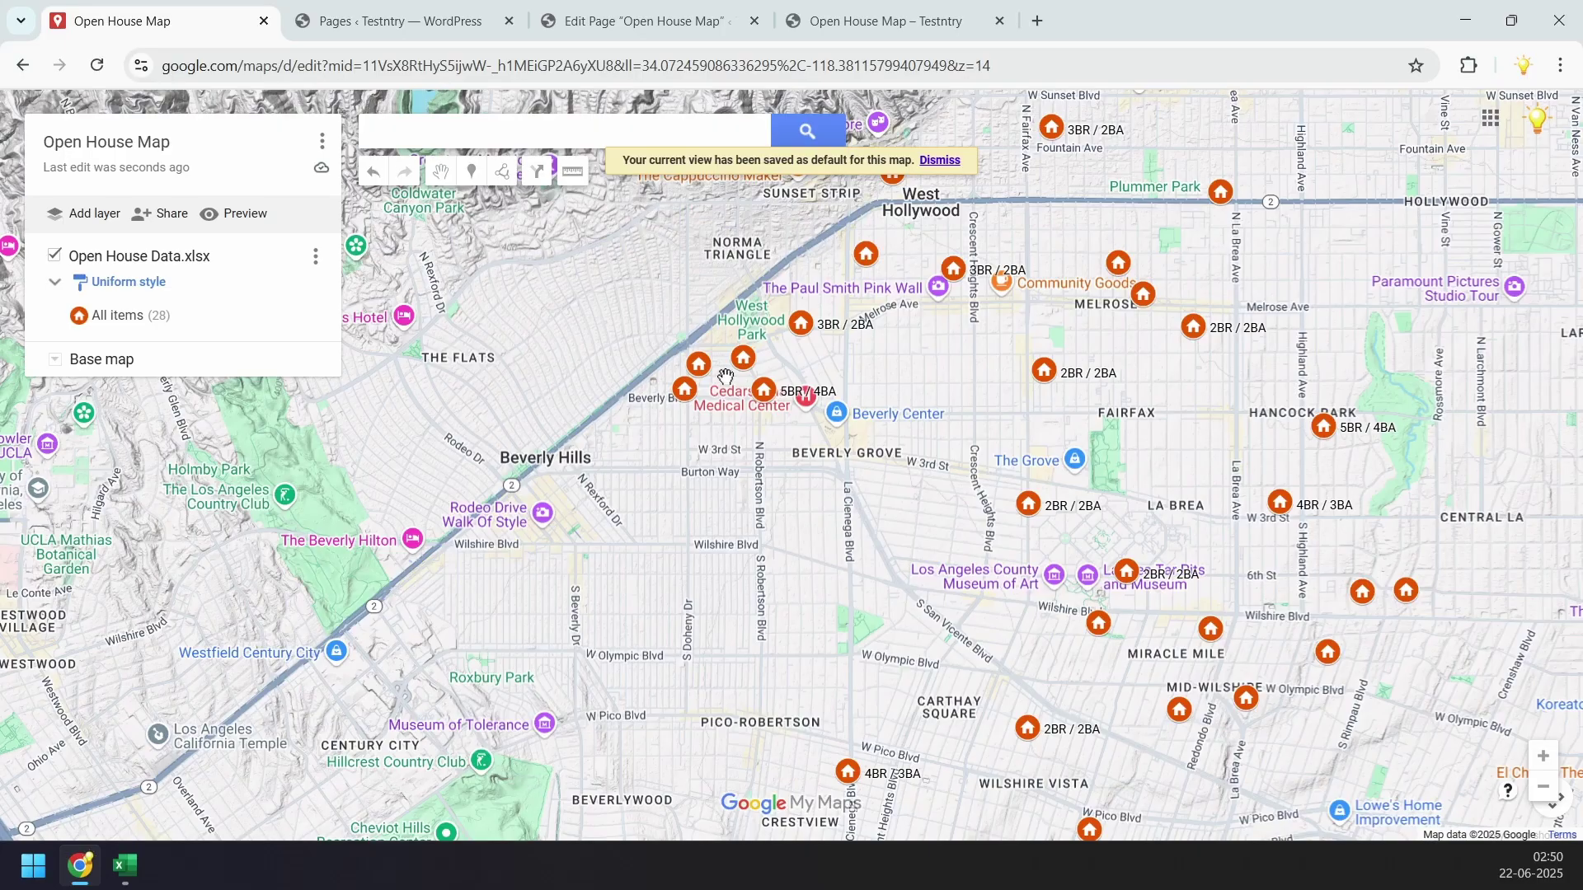
left_click(862, 18)
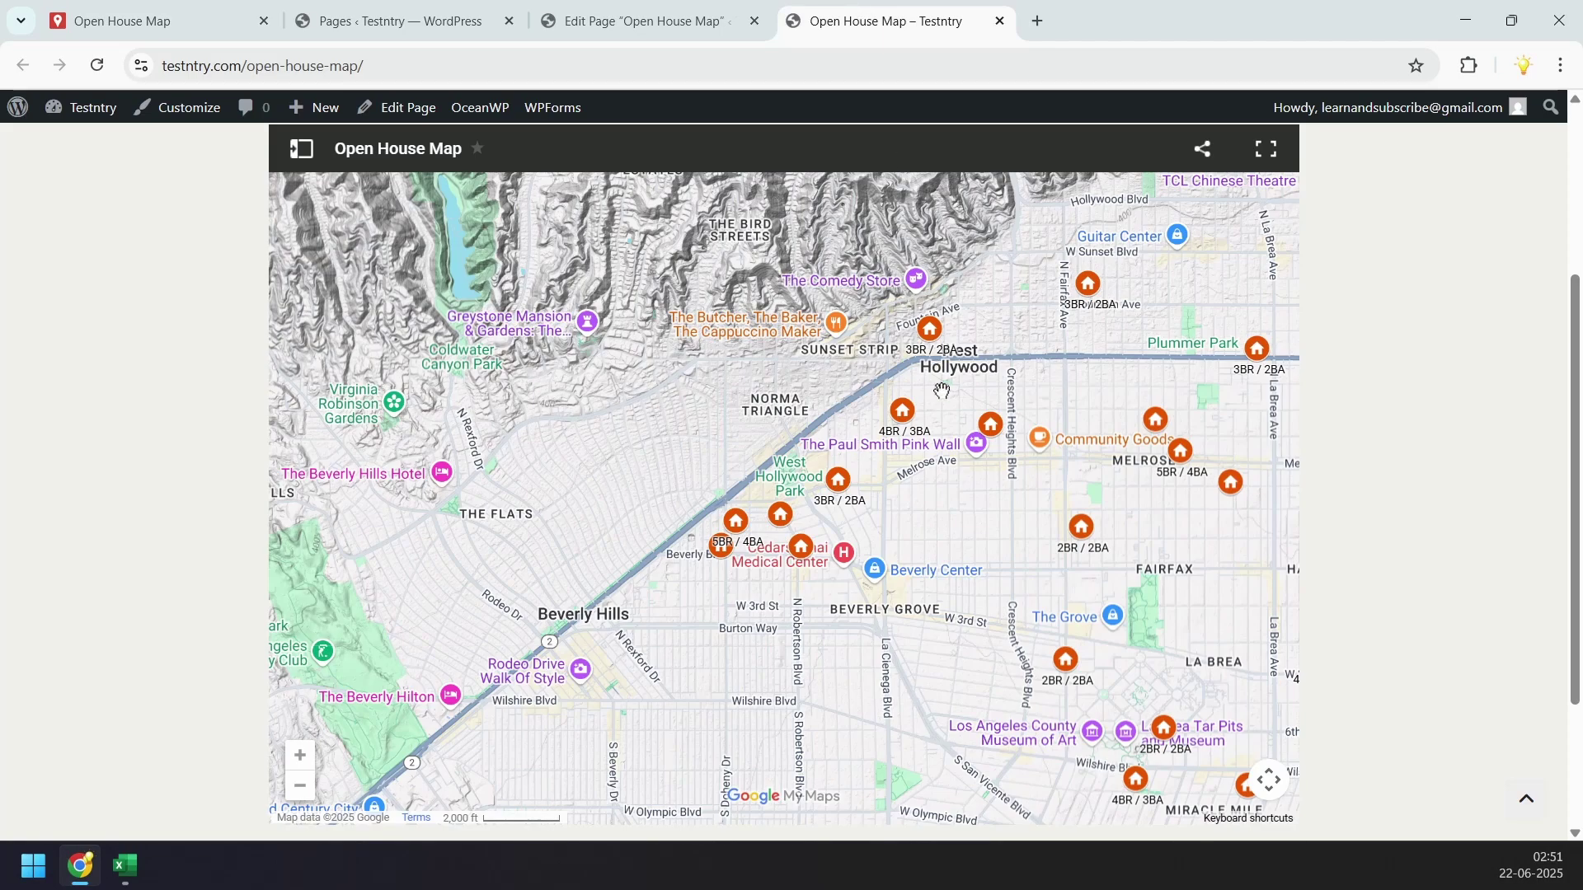
- Zoom in and out on the live page's embedded map to check its default view
scroll(825, 512, "up", 3)
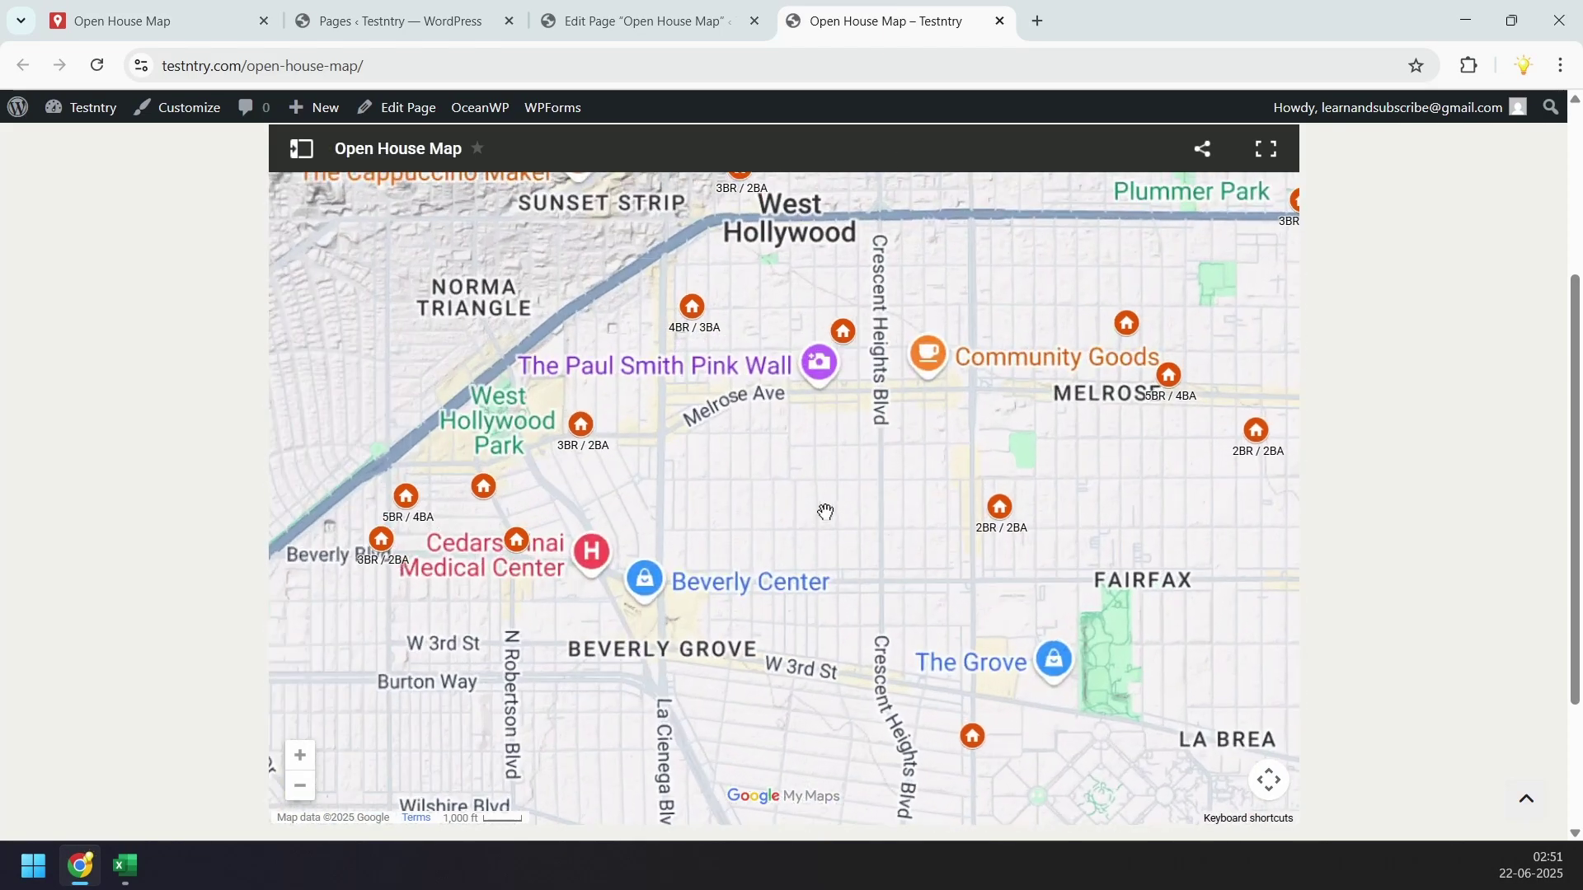
scroll(825, 512, "down", 3)
scroll(826, 512, "up", 1)
scroll(825, 512, "up", 1)
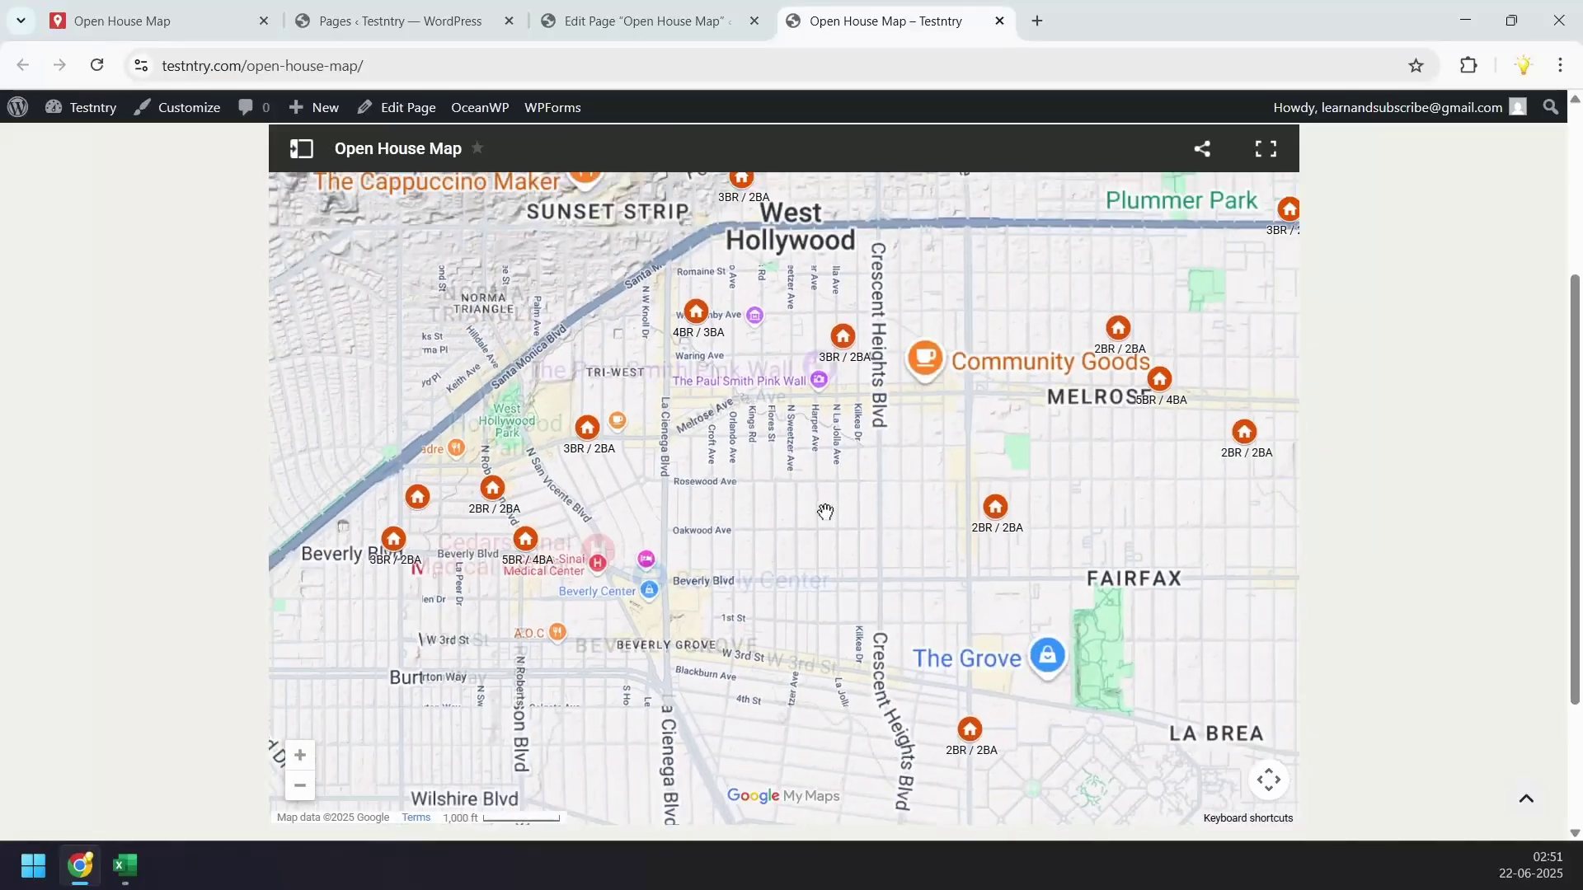
scroll(825, 512, "down", 2)
scroll(836, 516, "up", 1)
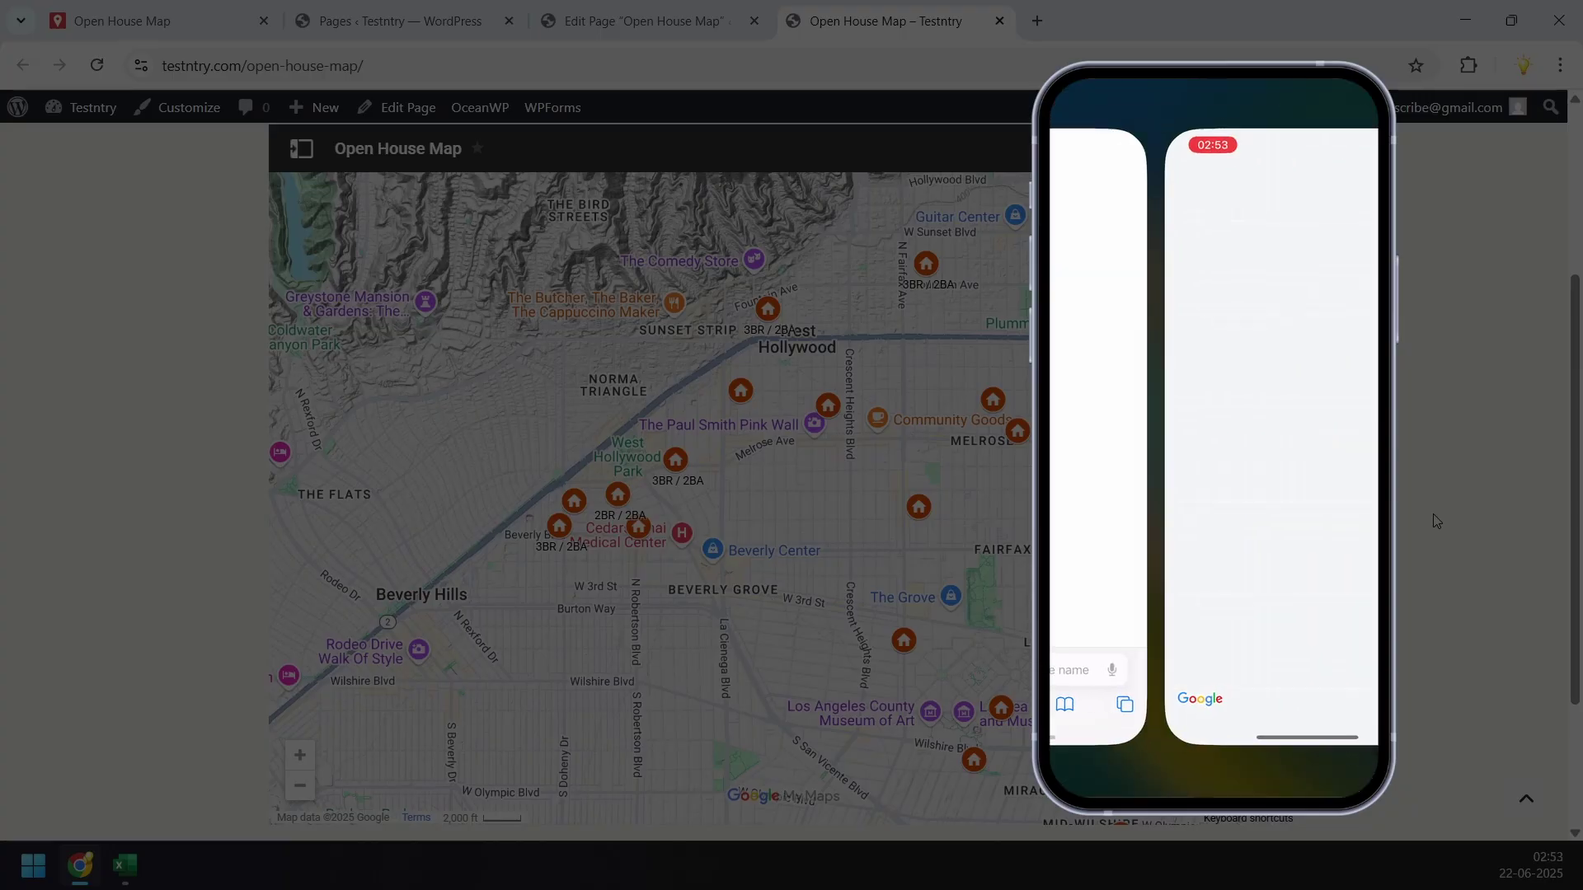
key("ctrl+1")
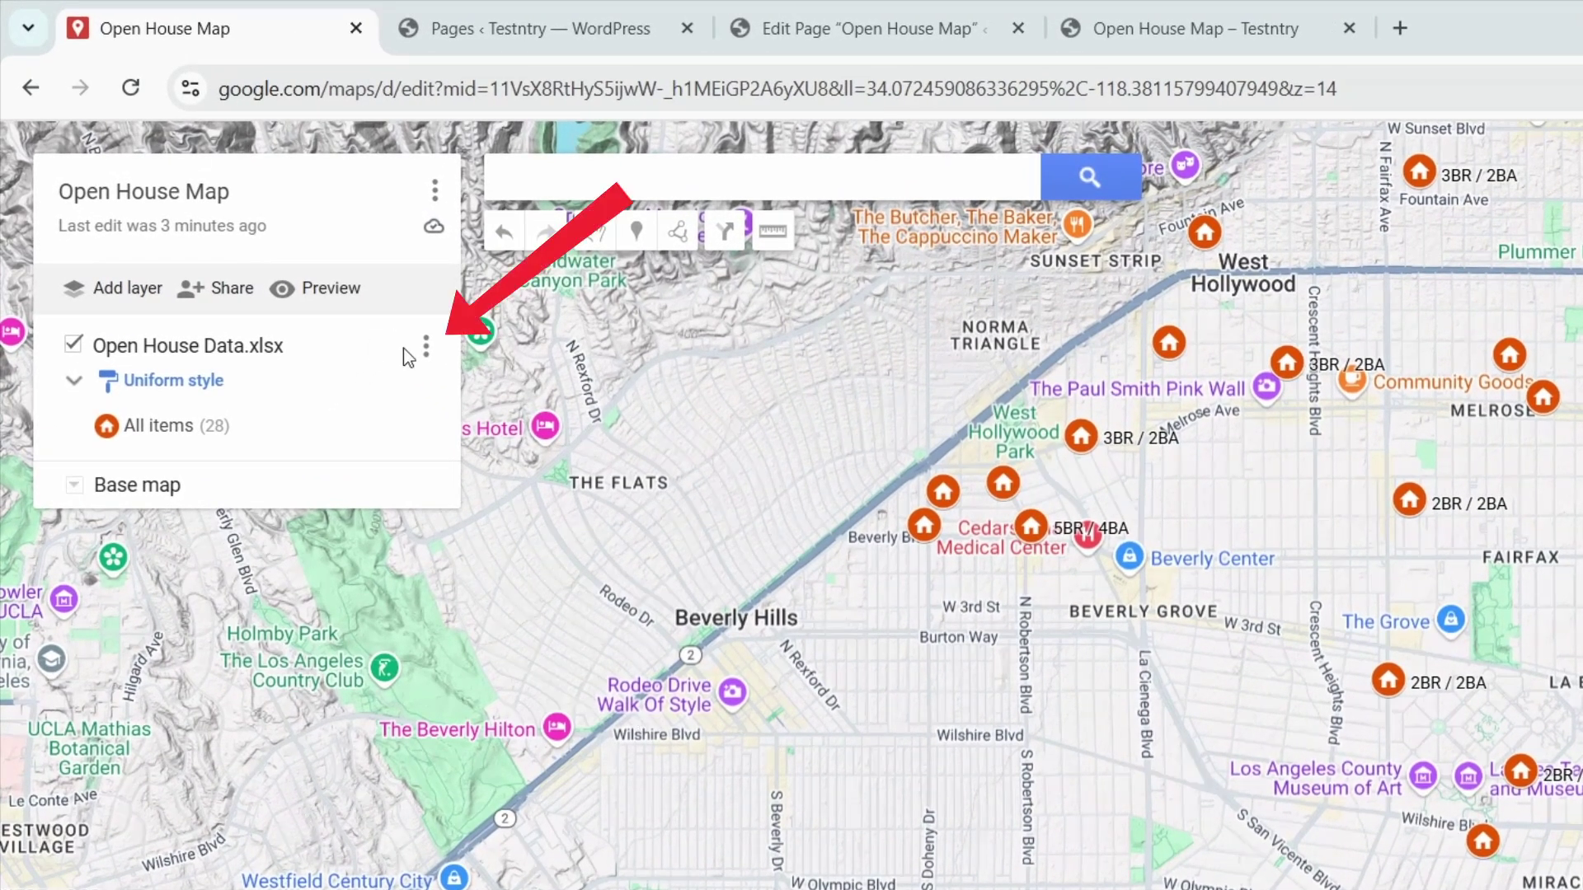
- In the house layer's data table, change a Square Footage value from 1637 to 1500
left_click(427, 346)
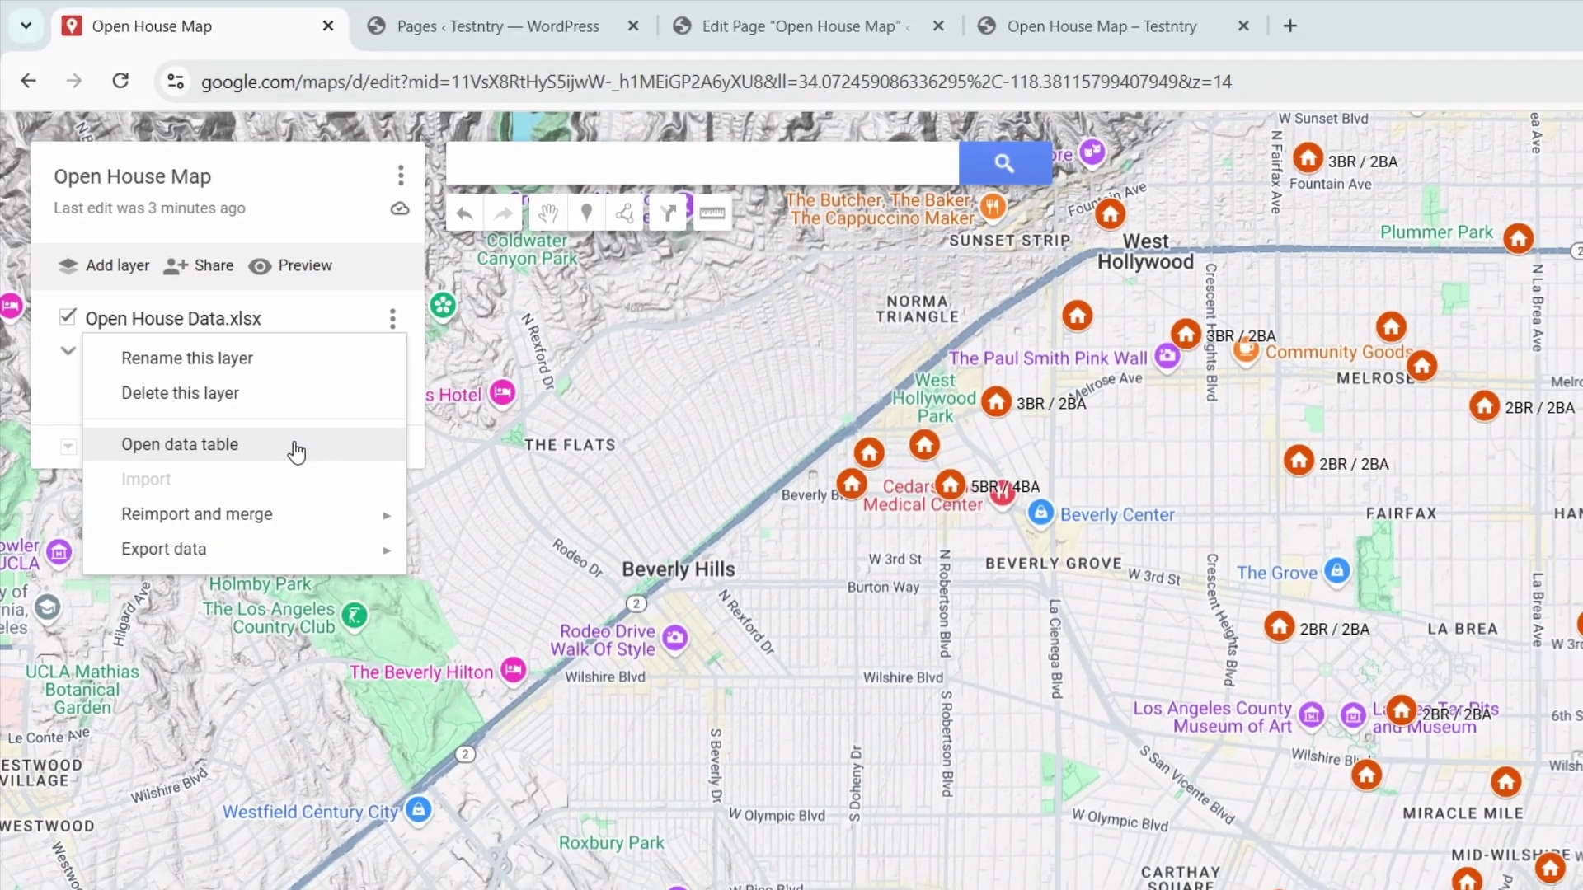
left_click(297, 452)
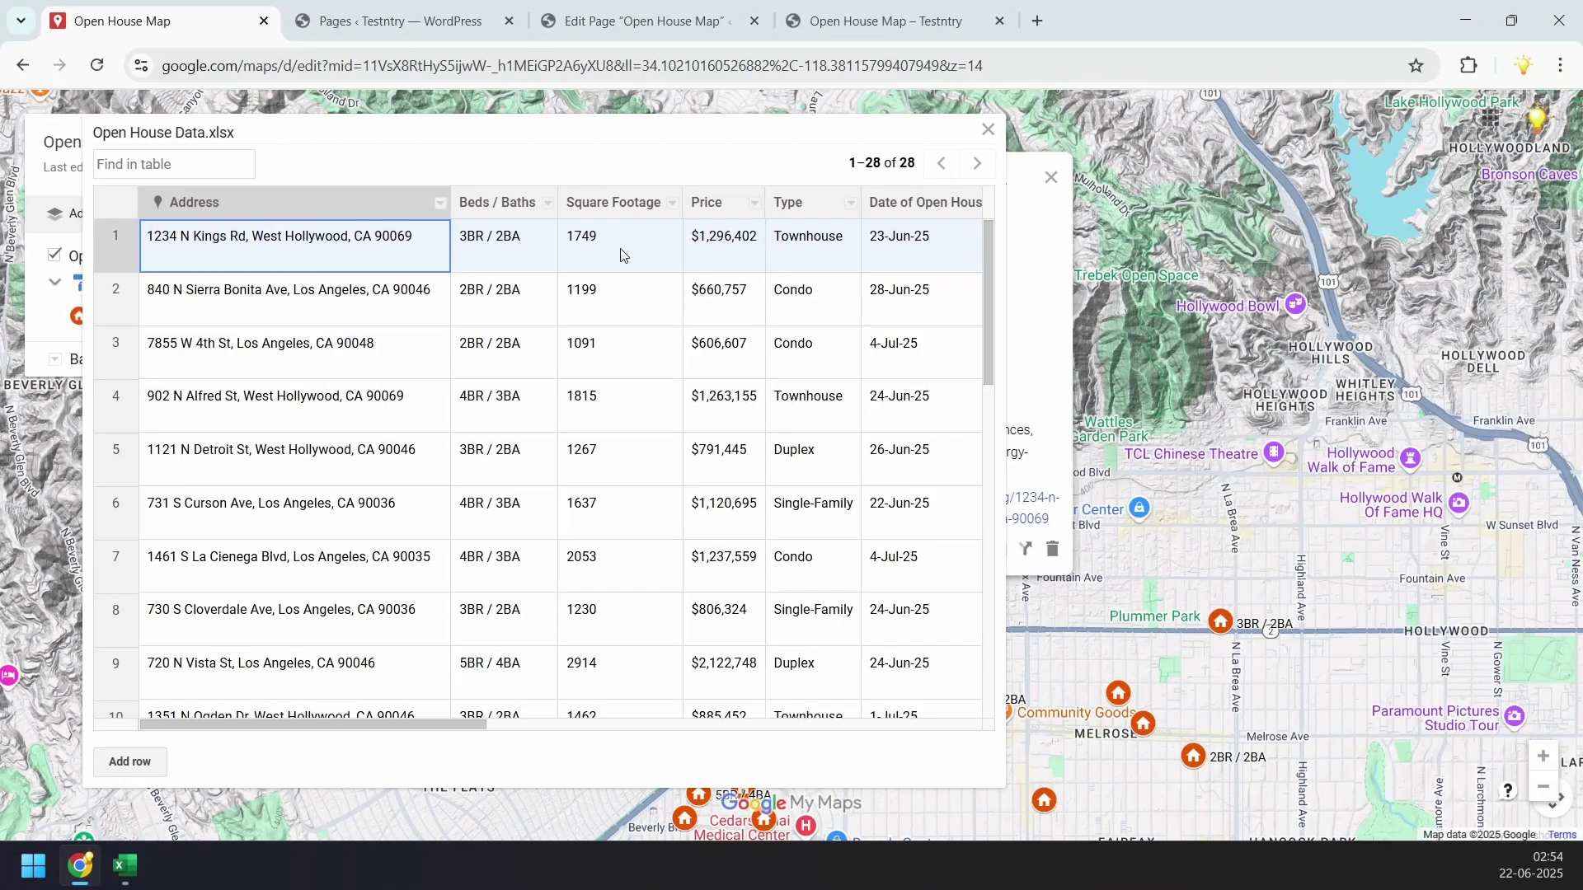
left_click(620, 255)
left_click(617, 244)
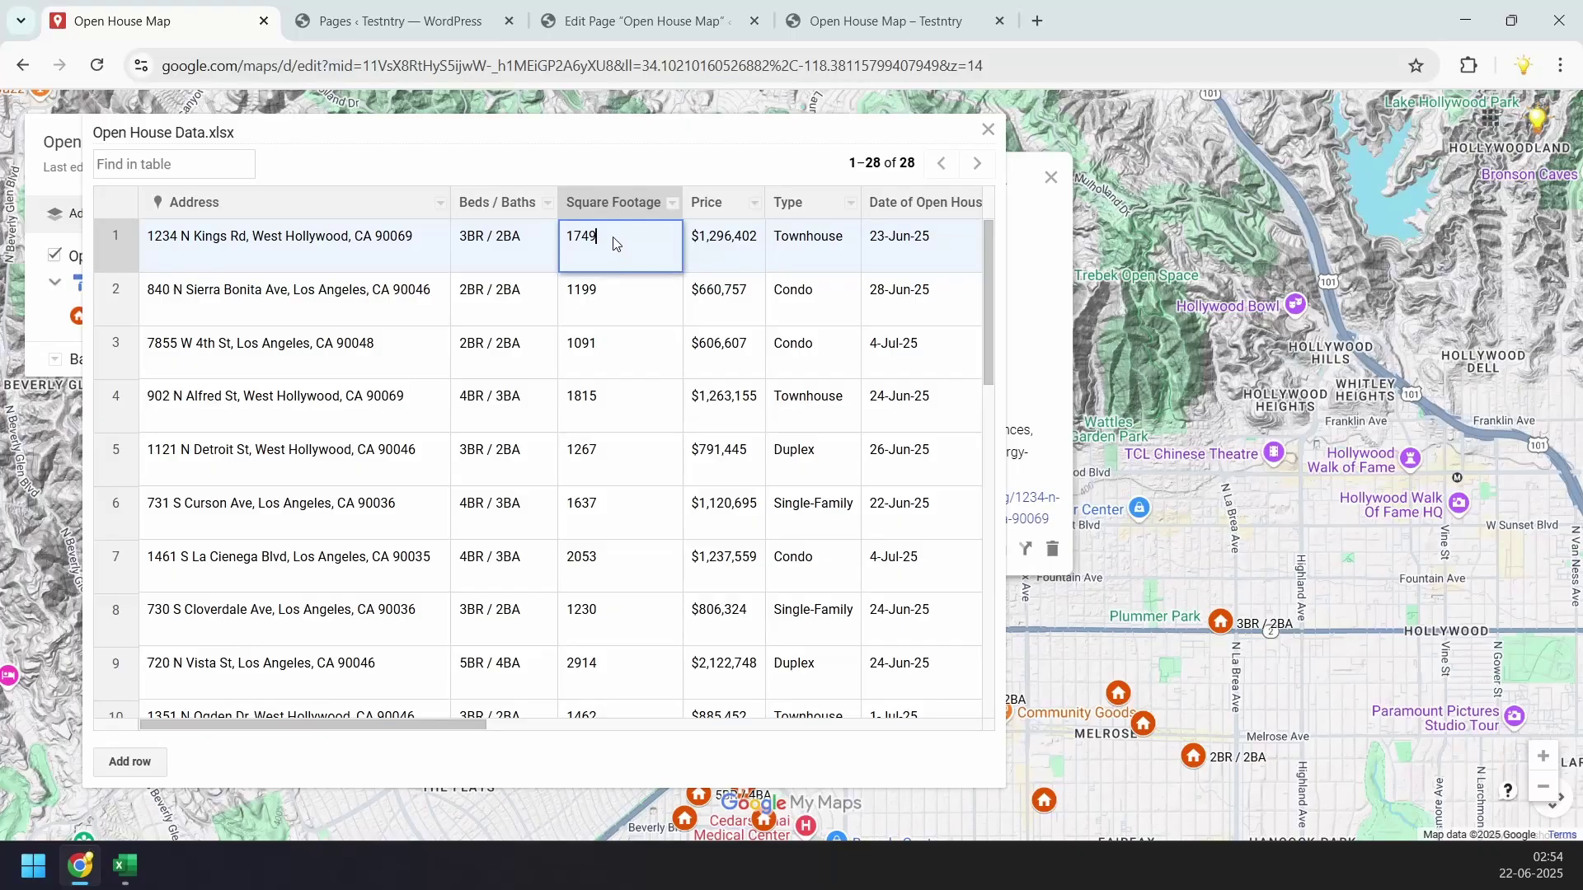
left_click_drag(616, 244, 559, 236)
left_click(586, 516)
left_click_drag(618, 505, 547, 503)
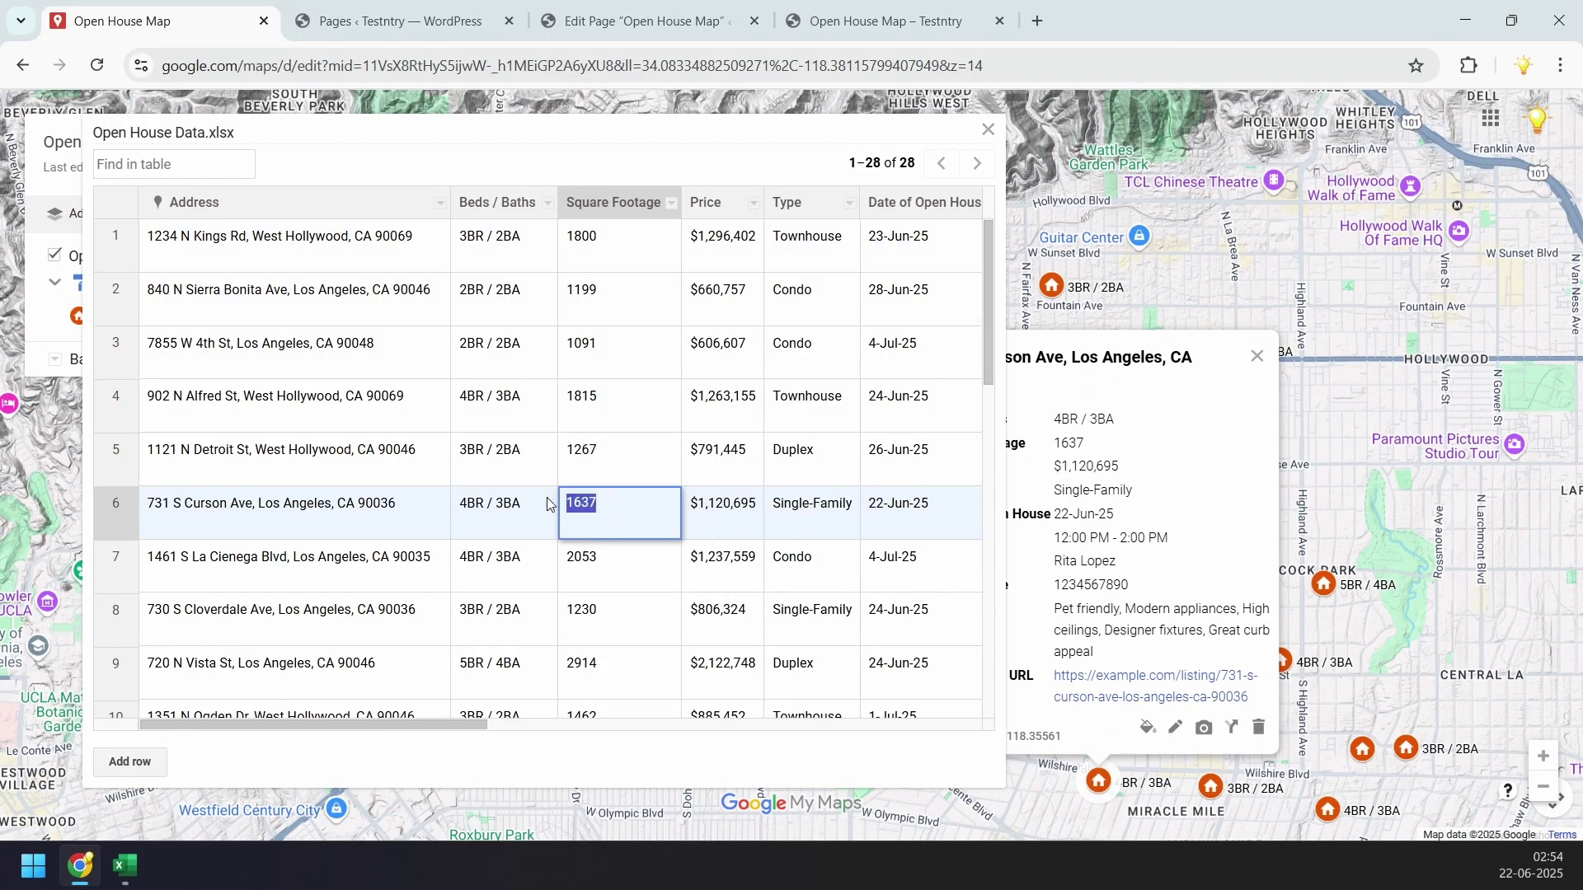
type("1500")
key("Return")
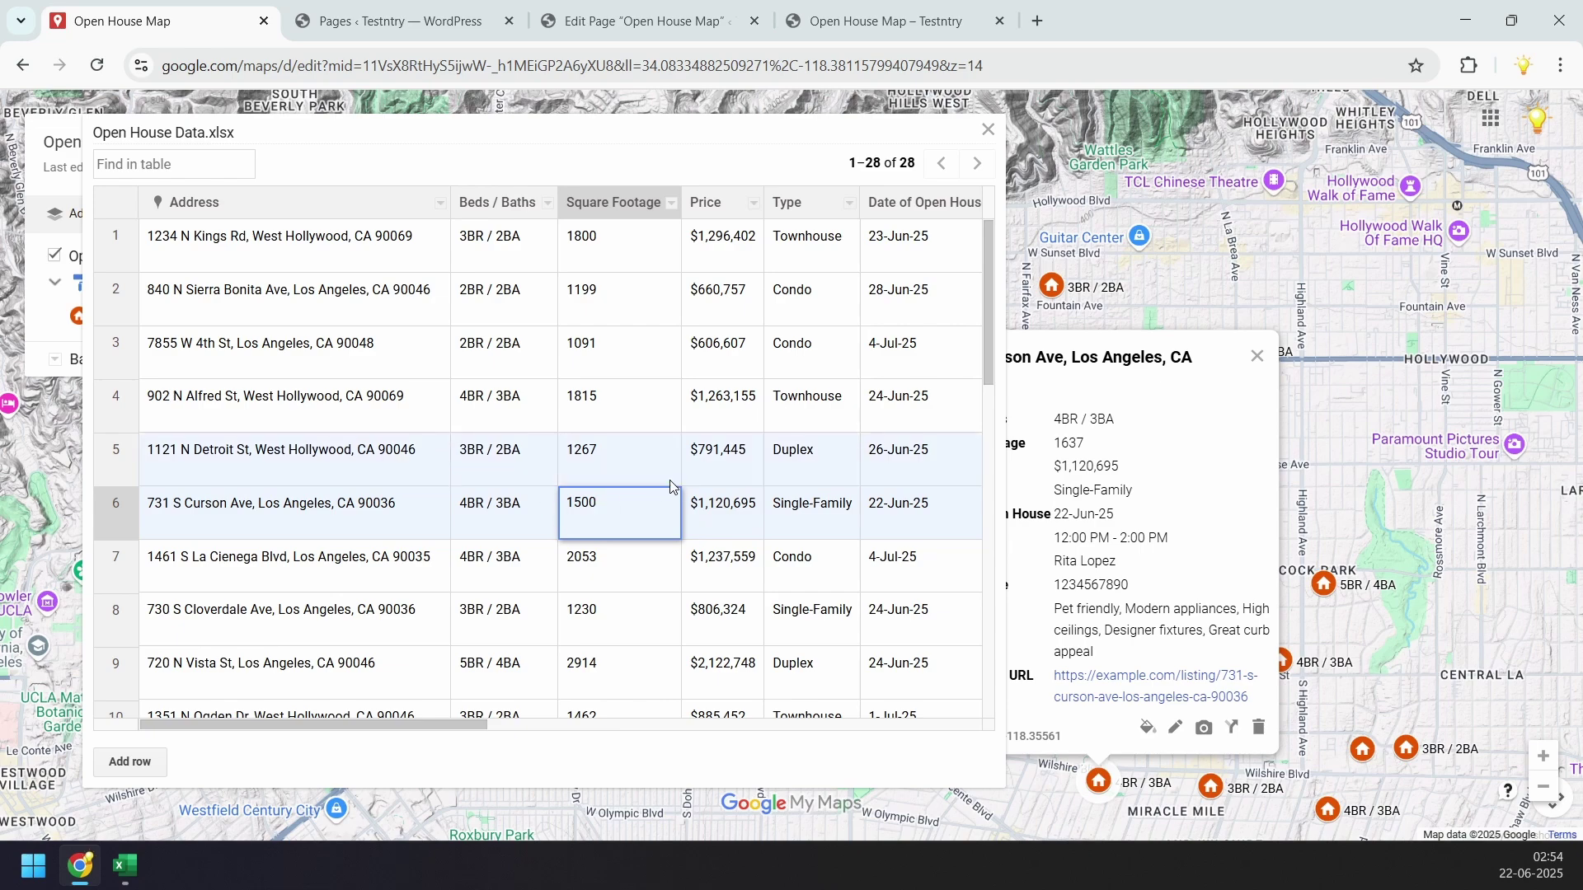
key("Left")
key("Left")
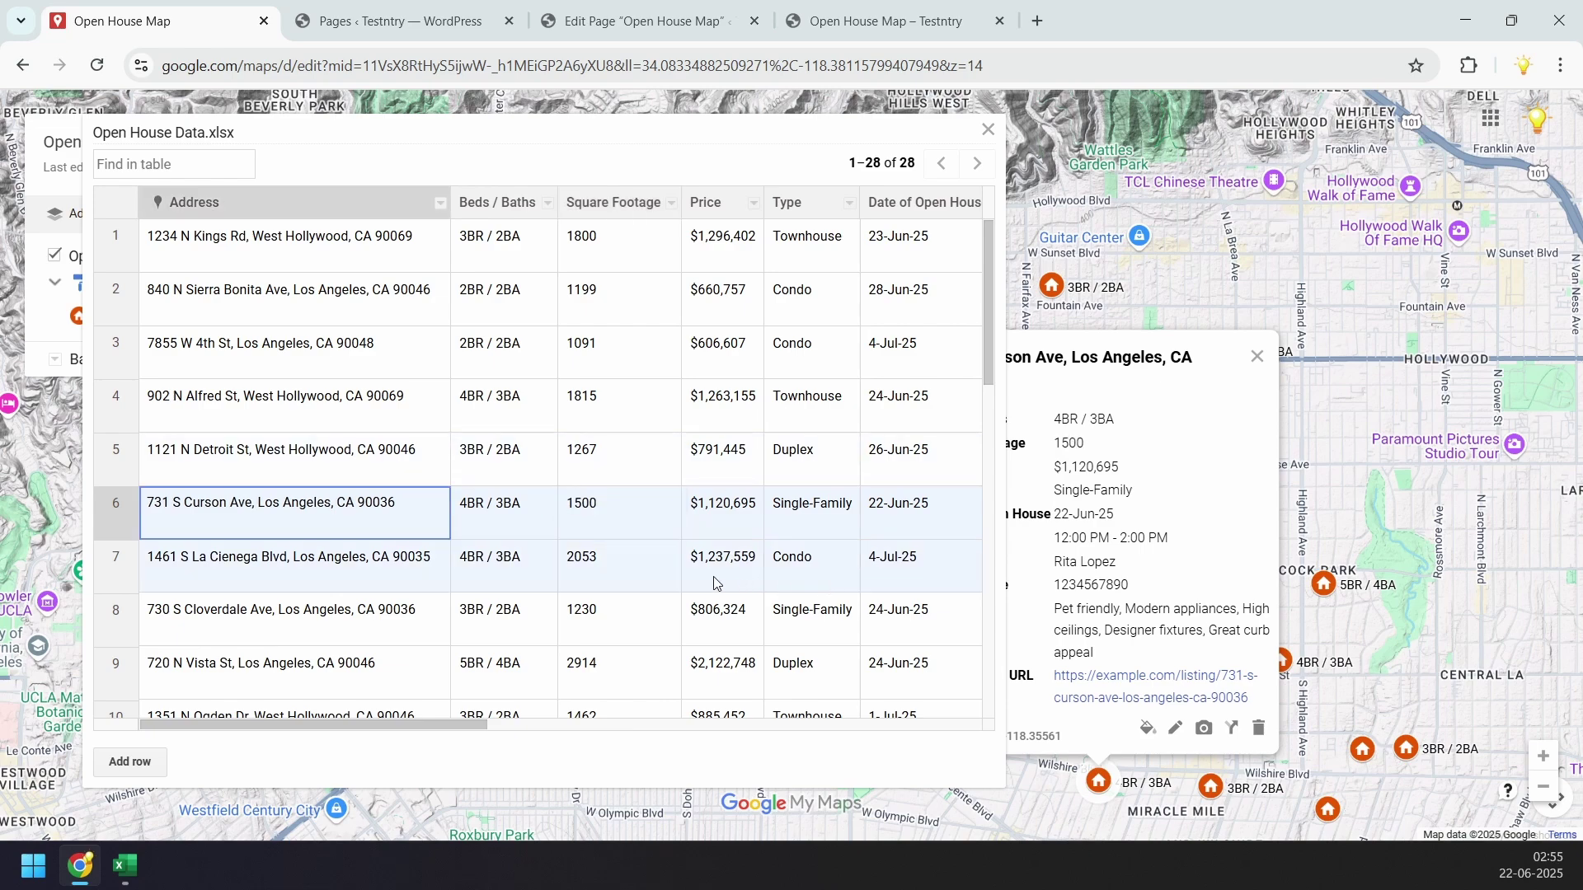
right_click(122, 516)
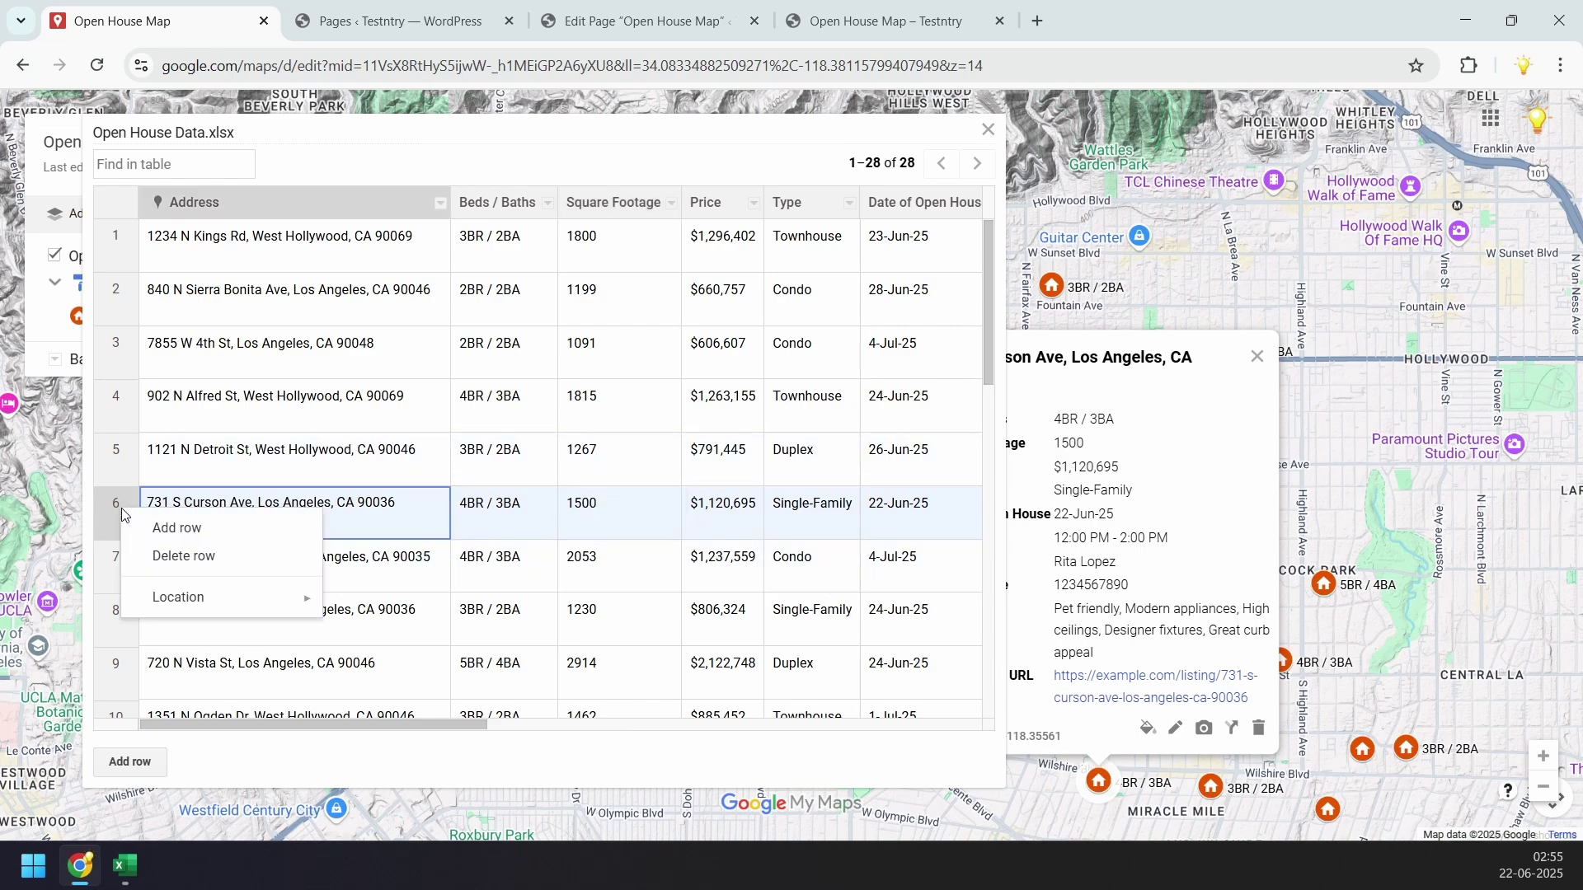
left_click(179, 558)
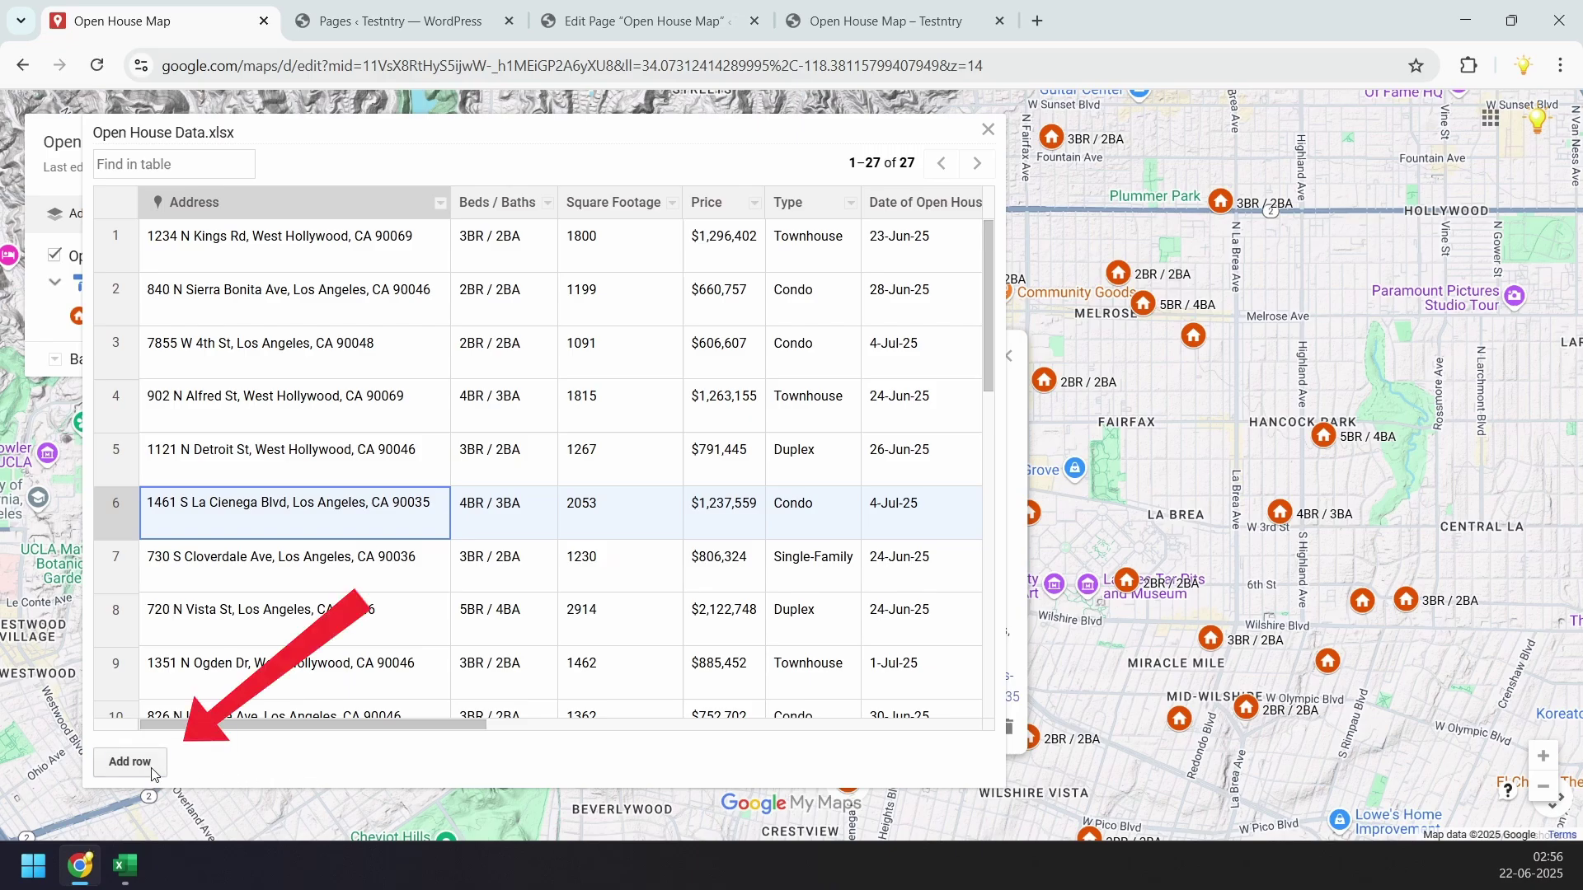
left_click(130, 762)
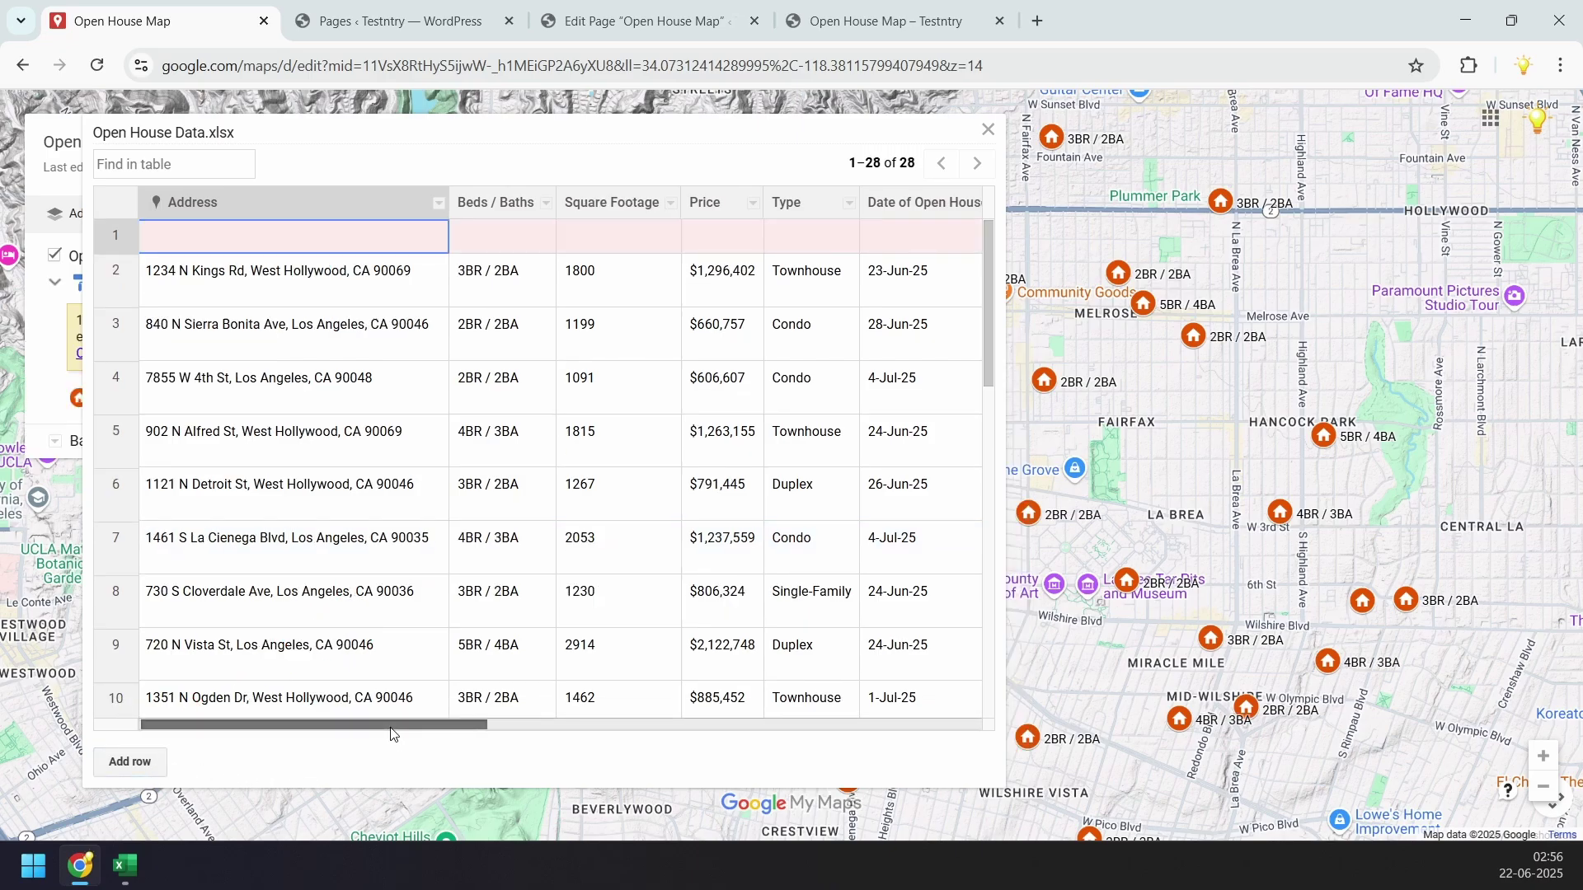